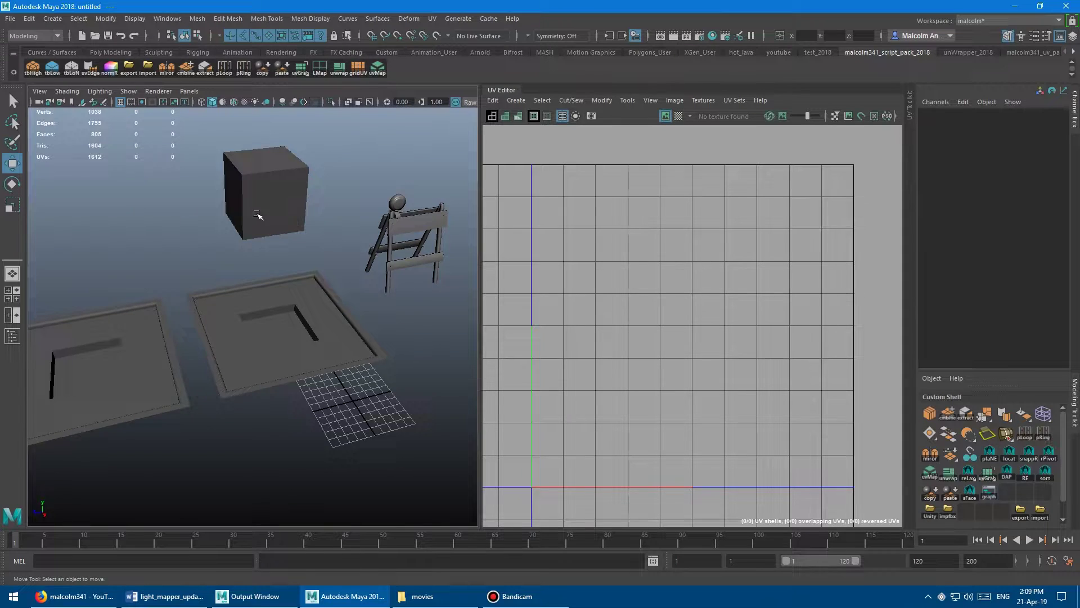
Select the road barricade mesh, frame it in the viewport, and open the lightMapper toolbox
left_click_drag(251, 212, 311, 251, "alt")
left_click(311, 249)
key("f")
left_click_drag(229, 263, 262, 259, "alt")
middle_click_drag(262, 260, 295, 249, "alt")
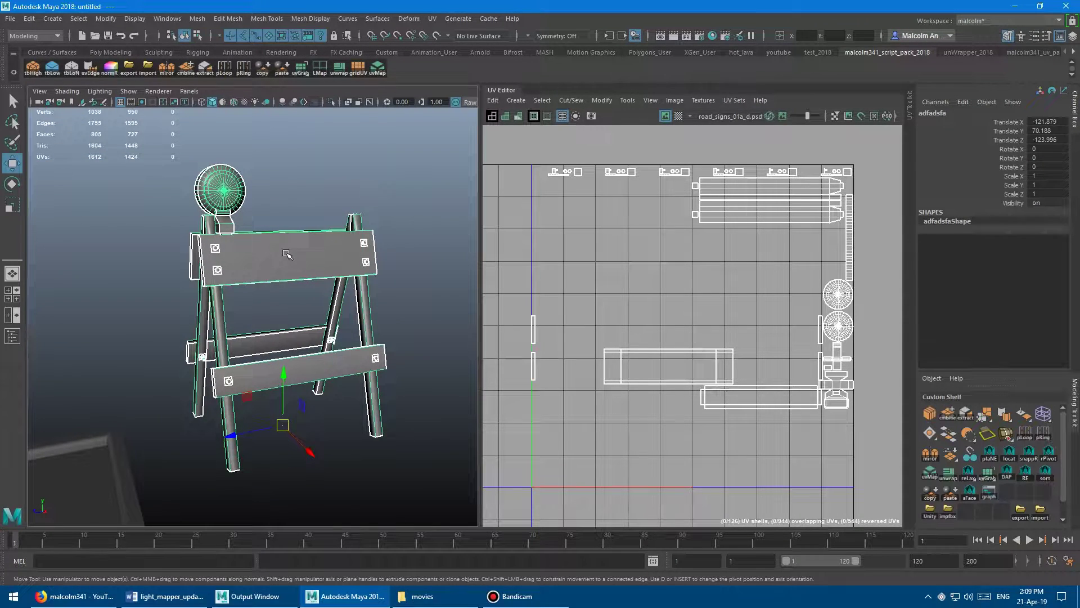
left_click(320, 69)
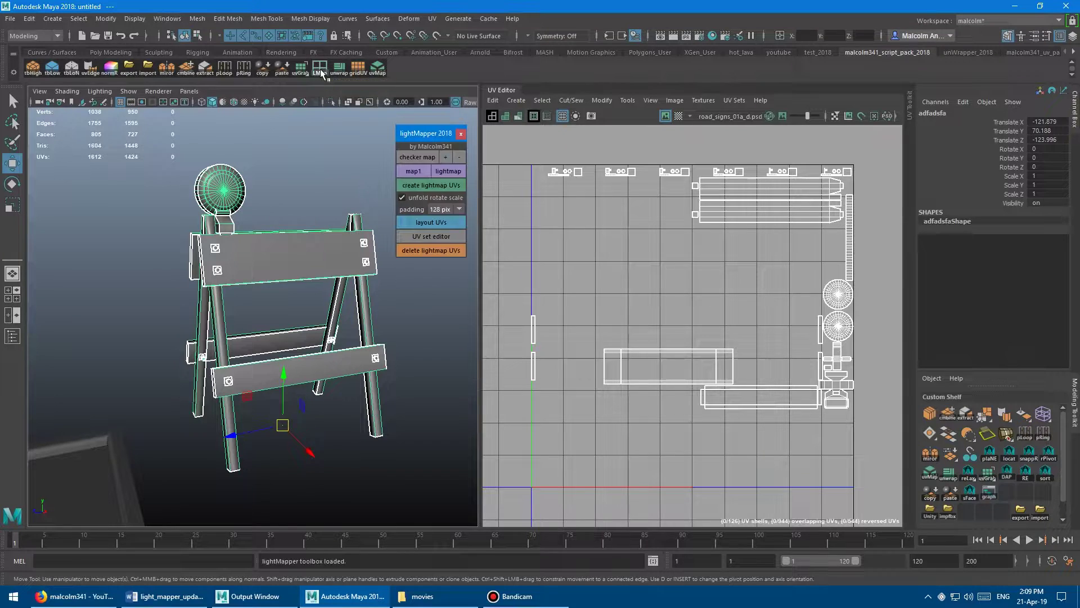
mouse_move(419, 131)
left_mouse_down()
mouse_move(427, 128)
mouse_move(418, 127)
left_mouse_up()
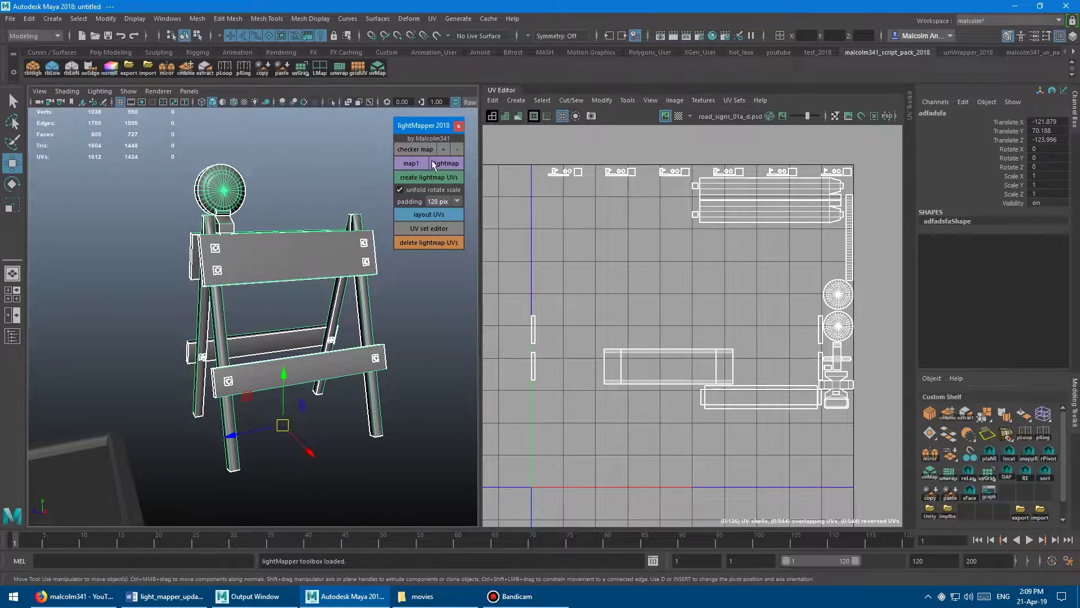
Apply the checker map to the barricade and step its density finer and coarser
middle_click_drag(321, 165, 275, 164, "alt")
left_click_drag(275, 164, 321, 159, "alt")
left_click(415, 149)
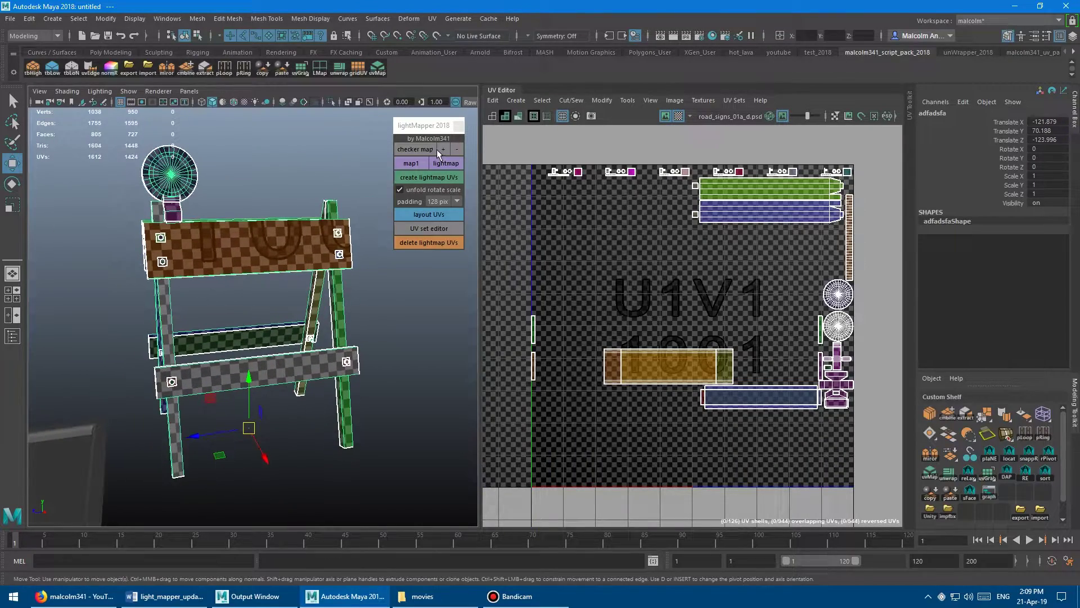
left_click(442, 148)
left_click(459, 148)
left_click(461, 148)
left_click(443, 148)
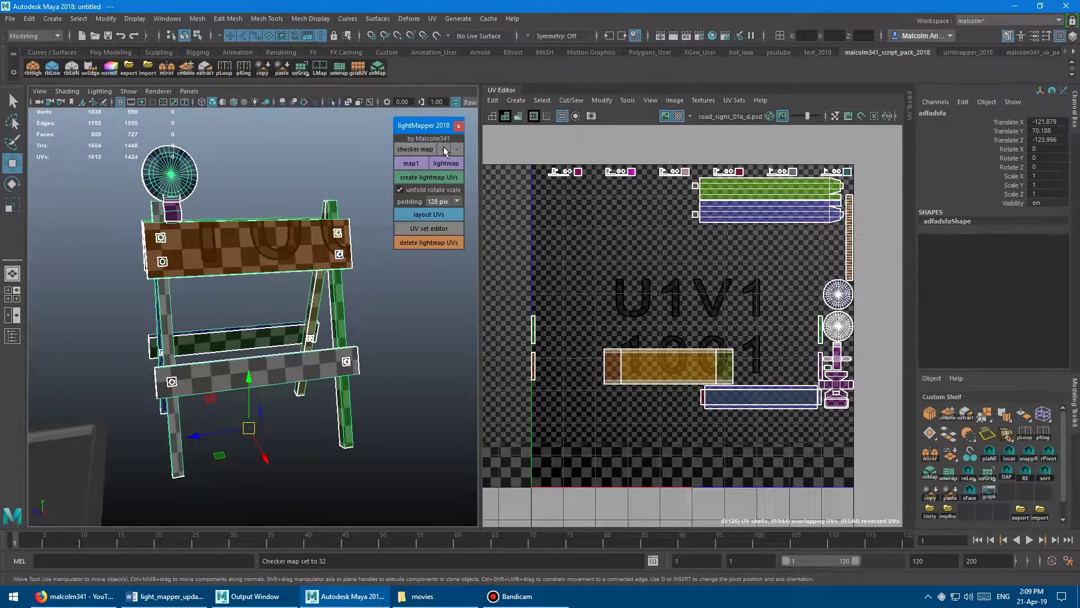
left_click_drag(332, 179, 331, 177, "alt")
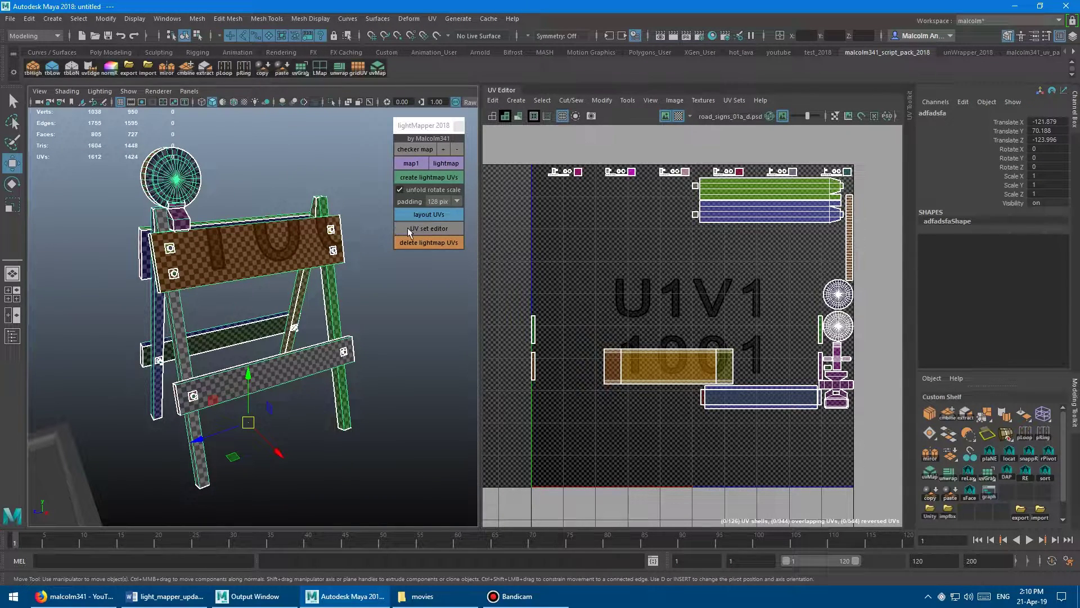
Open the UV Set Editor from lightMapper and move its window clear of the barricade
left_click(428, 228)
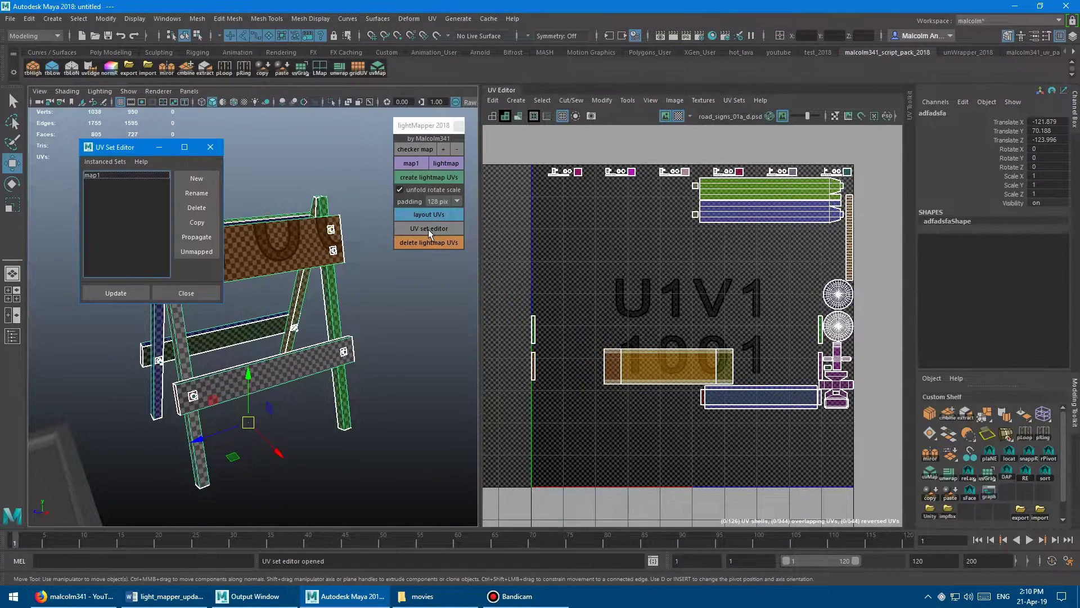
left_click_drag(121, 148, 77, 122)
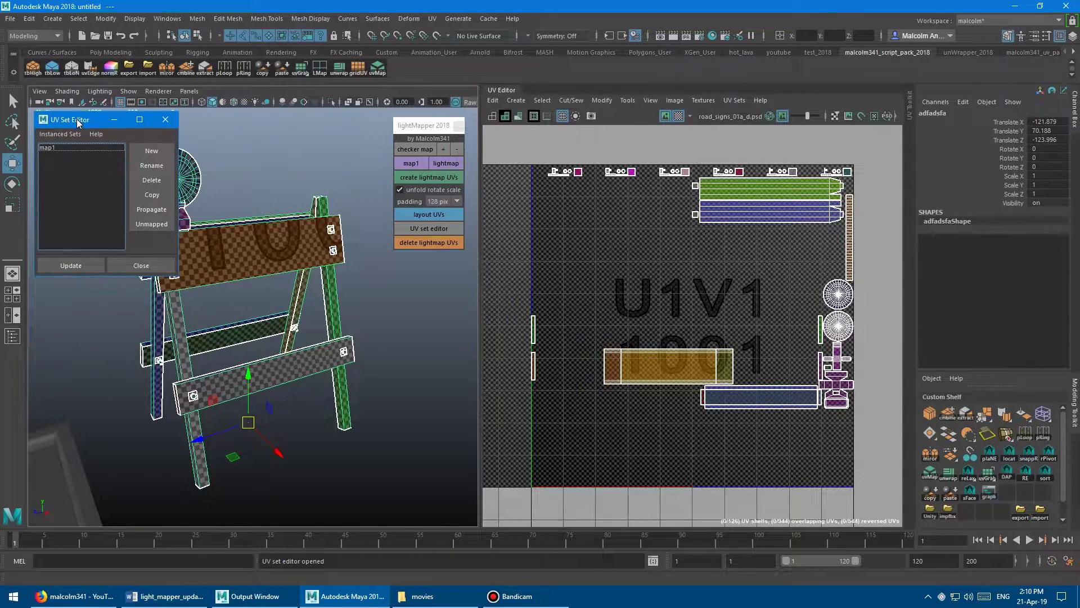
mouse_move(285, 214)
left_mouse_down("alt")
mouse_move(275, 216)
mouse_move(284, 218)
left_mouse_up("alt")
scroll(284, 218, "up", 2)
middle_click_drag(284, 217, 300, 210, "alt")
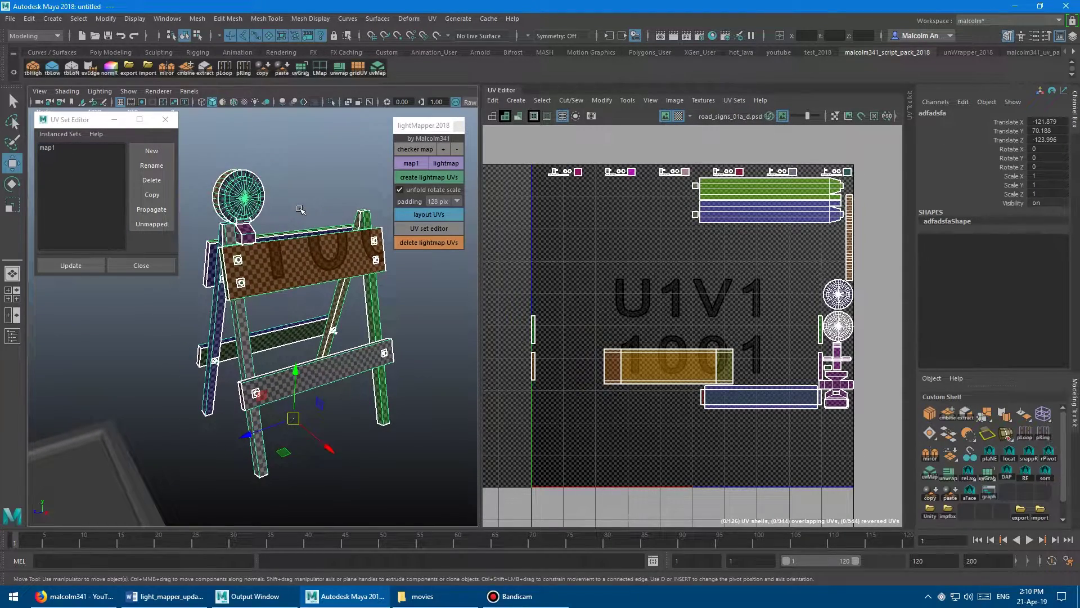
left_click_drag(345, 243, 332, 235, "alt")
Create lightmap UVs for the barricade in a second UV set
middle_click_drag(625, 249, 643, 233, "alt")
right_click_drag(642, 232, 645, 233, "alt")
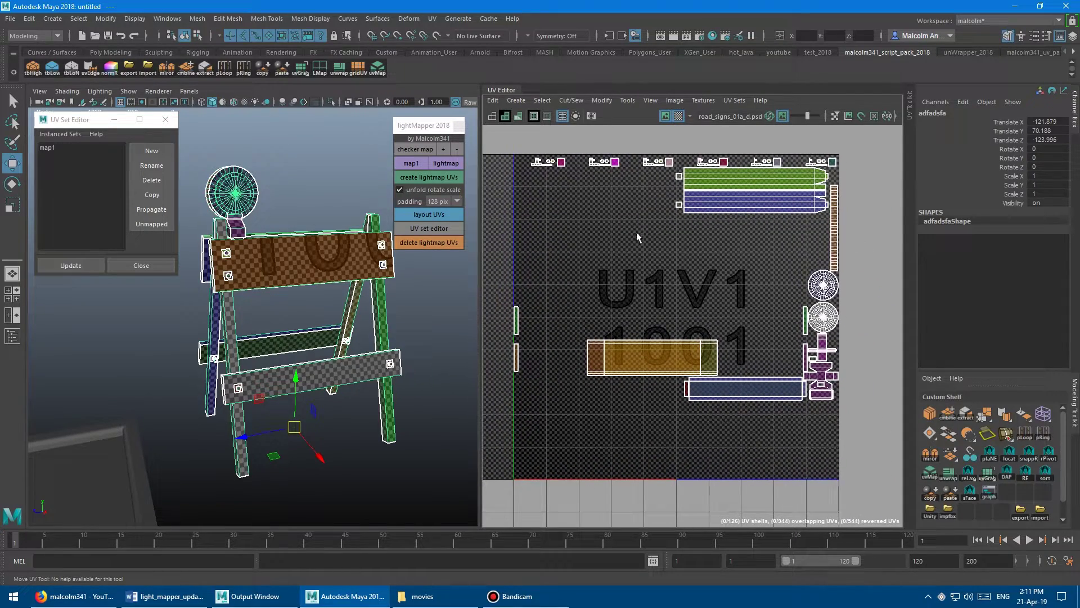
left_click(418, 175)
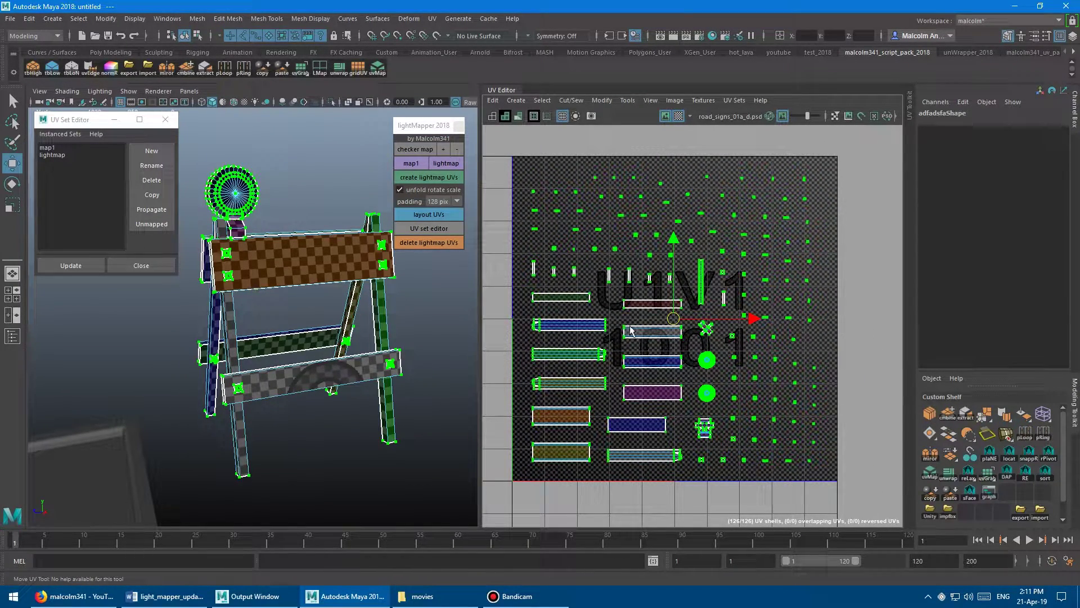
middle_click_drag(569, 290, 587, 275, "alt")
Lay out the barricade's lightmap UVs with the padding set to 256 pix
left_click(444, 201)
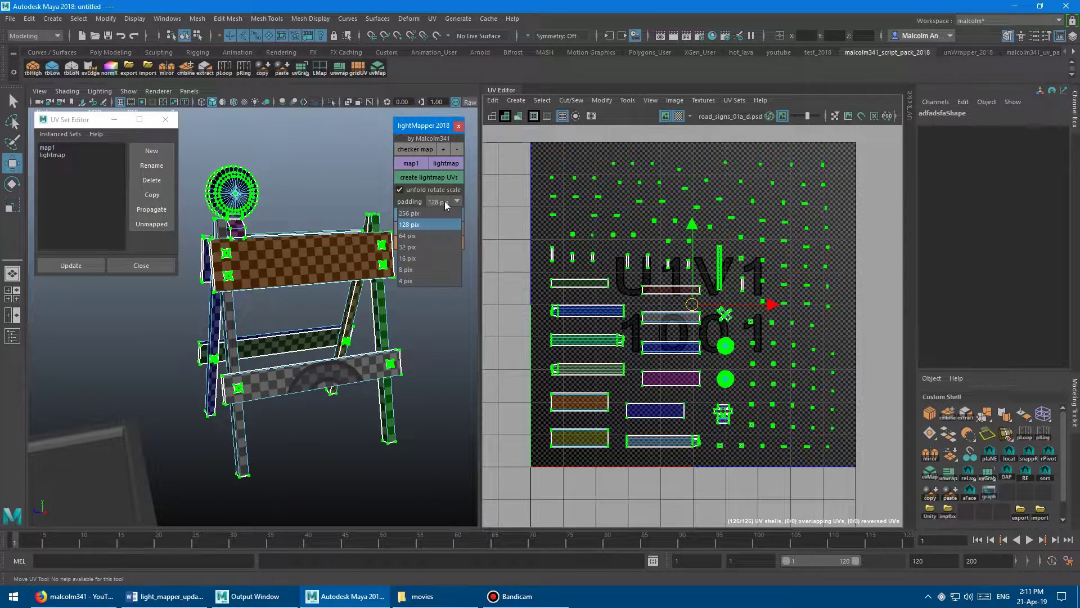
left_click(431, 213)
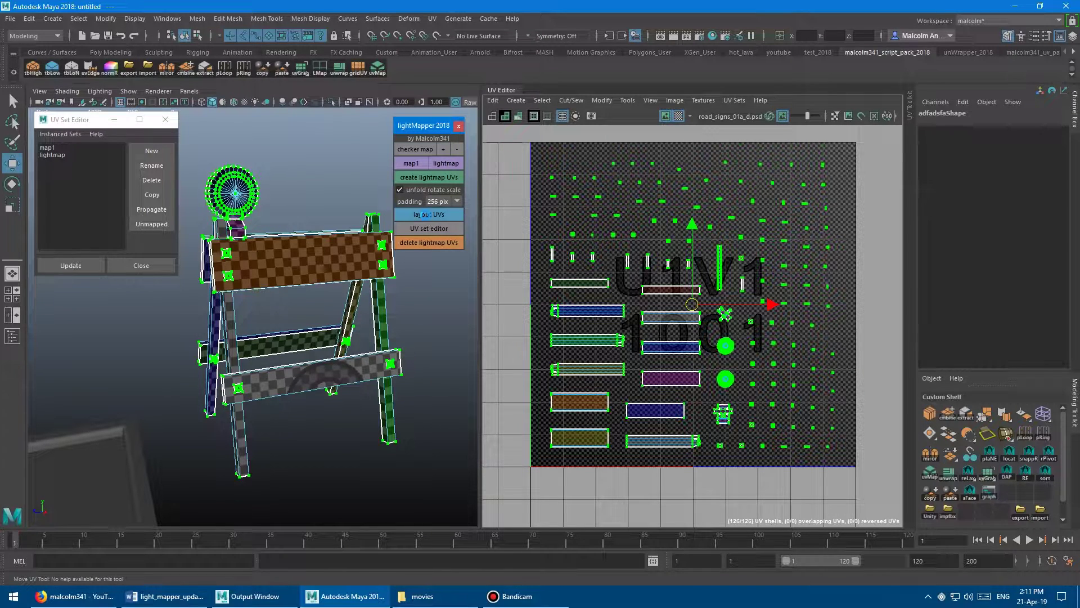
left_click(423, 214)
Set the padding to 16 pix and lay out the lightmap UVs again
left_click(447, 202)
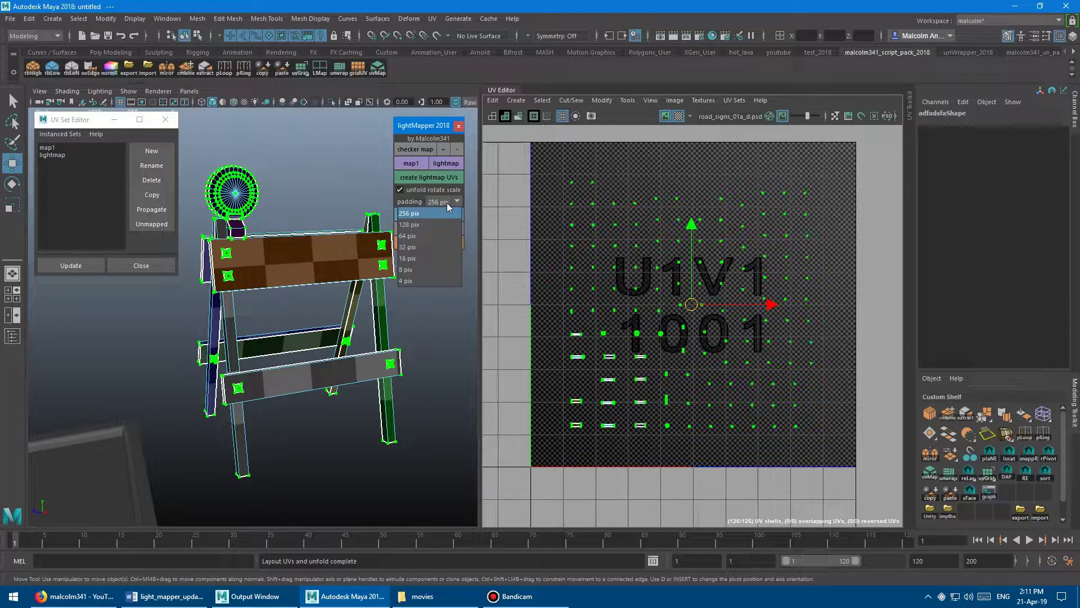
left_click(416, 259)
left_click(429, 214)
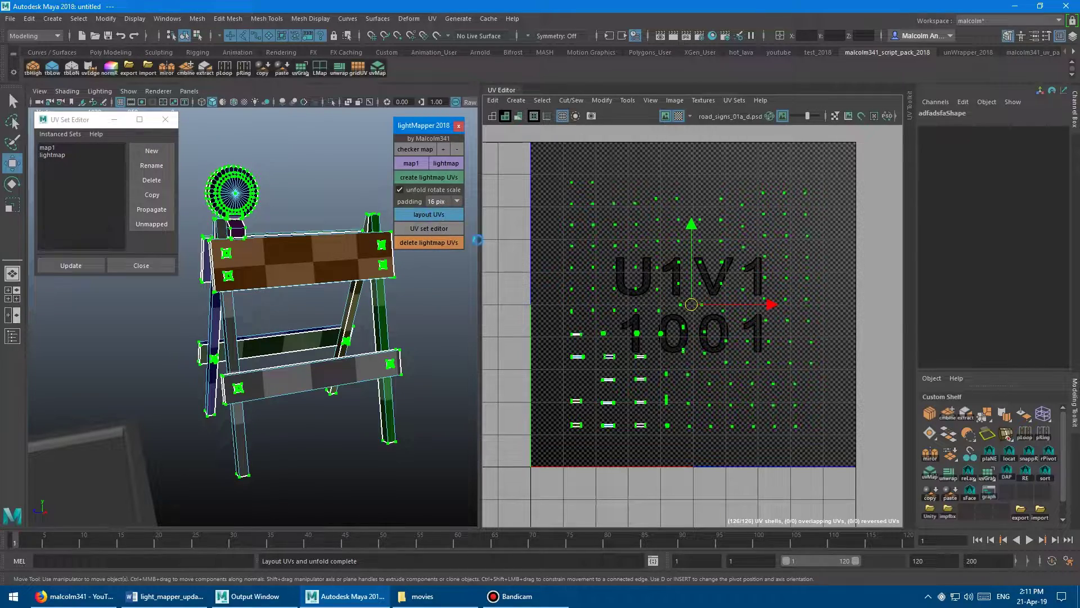
middle_click_drag(606, 256, 611, 258, "alt")
right_click_drag(611, 258, 619, 255, "alt")
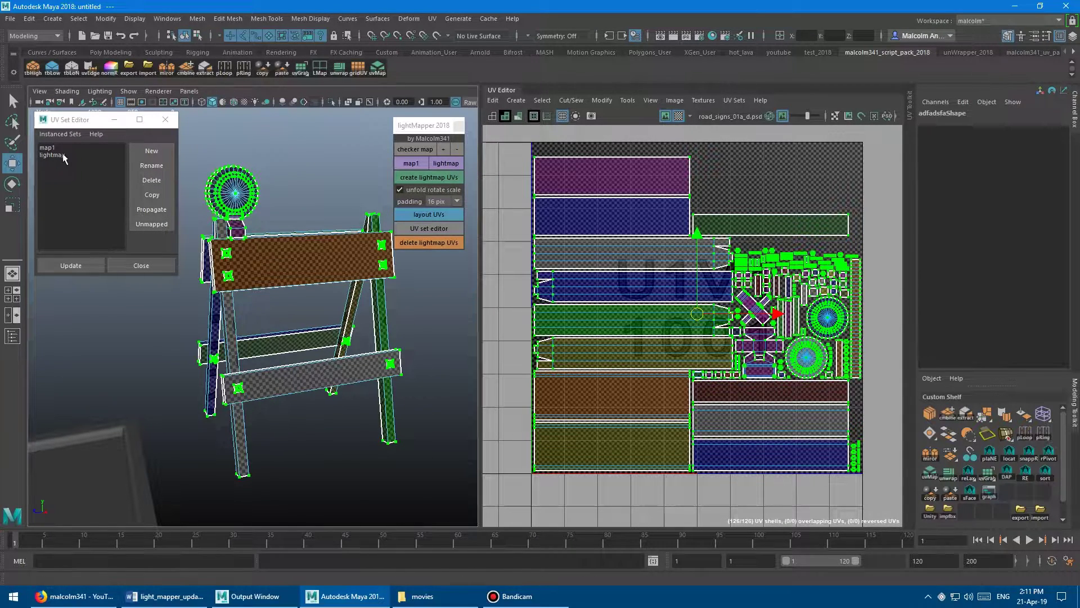
Switch repeatedly between the map1 and lightmap UV sets to compare their layouts, ending on lightmap
left_click(412, 165)
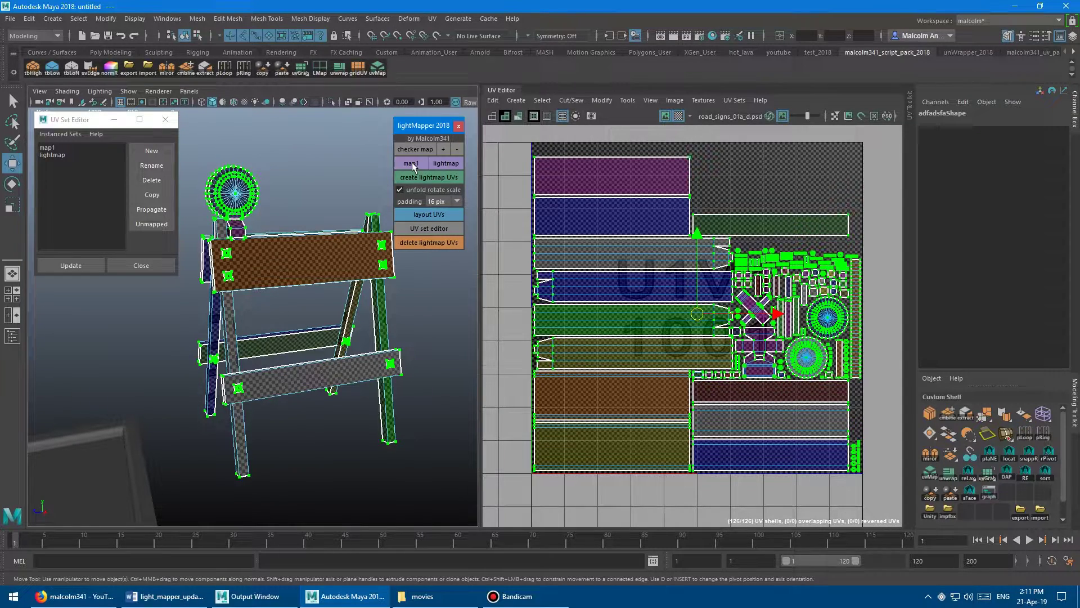
left_click(441, 163)
left_click(419, 164)
left_click(442, 163)
left_click(418, 163)
left_click(444, 162)
left_click(420, 163)
left_click(441, 162)
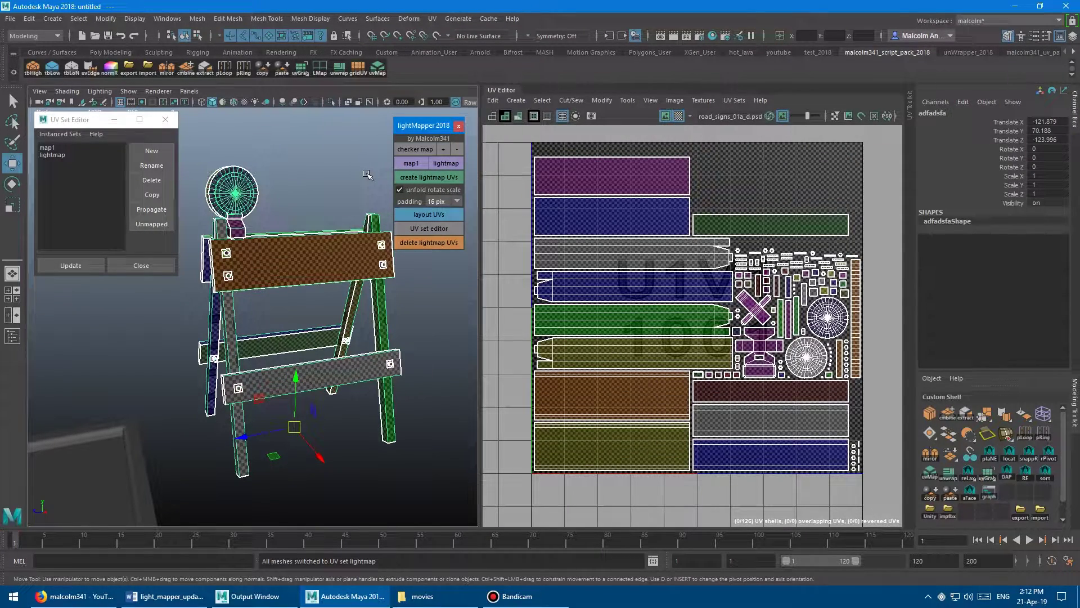
middle_click(350, 179)
Reopen the UV Set Editor and delete the barricade's lightmap UVs
left_click(420, 227)
left_click(420, 227)
left_click(420, 226)
left_click(420, 226)
left_click(419, 226)
left_click(420, 226)
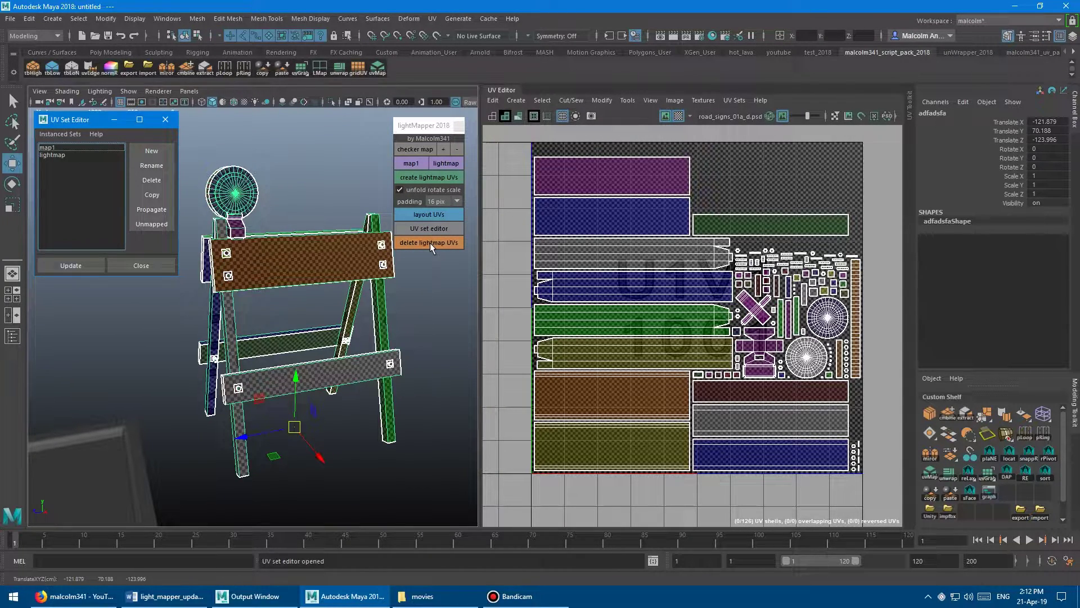
left_click(430, 242)
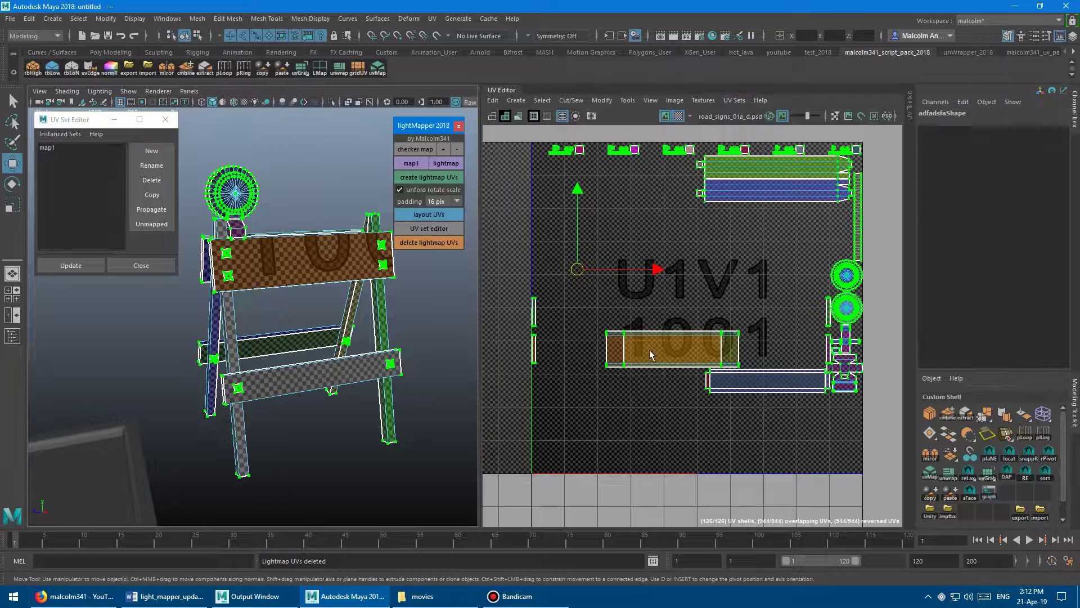
Recreate the barricade's lightmap UVs using the 16 pix padding
middle_click_drag(339, 158, 342, 162, "alt")
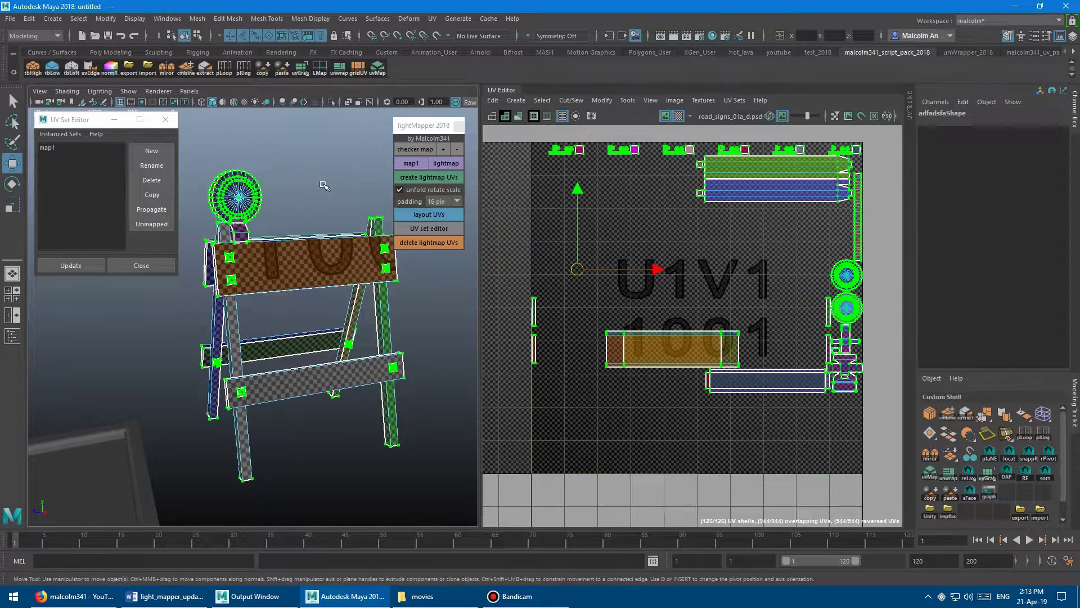
left_click(433, 175)
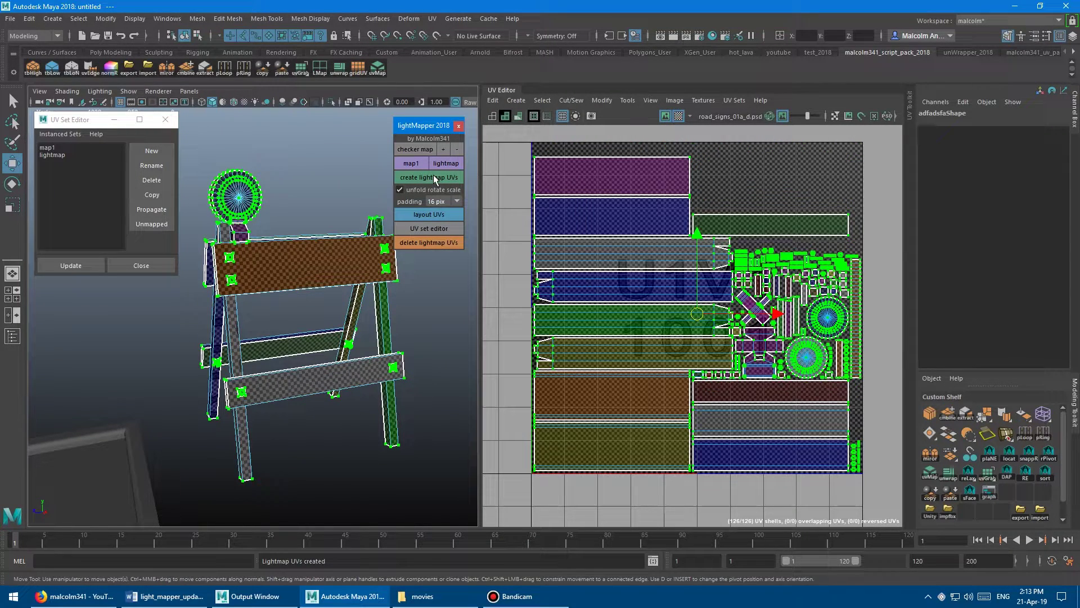
left_click_drag(322, 188, 309, 195, "alt")
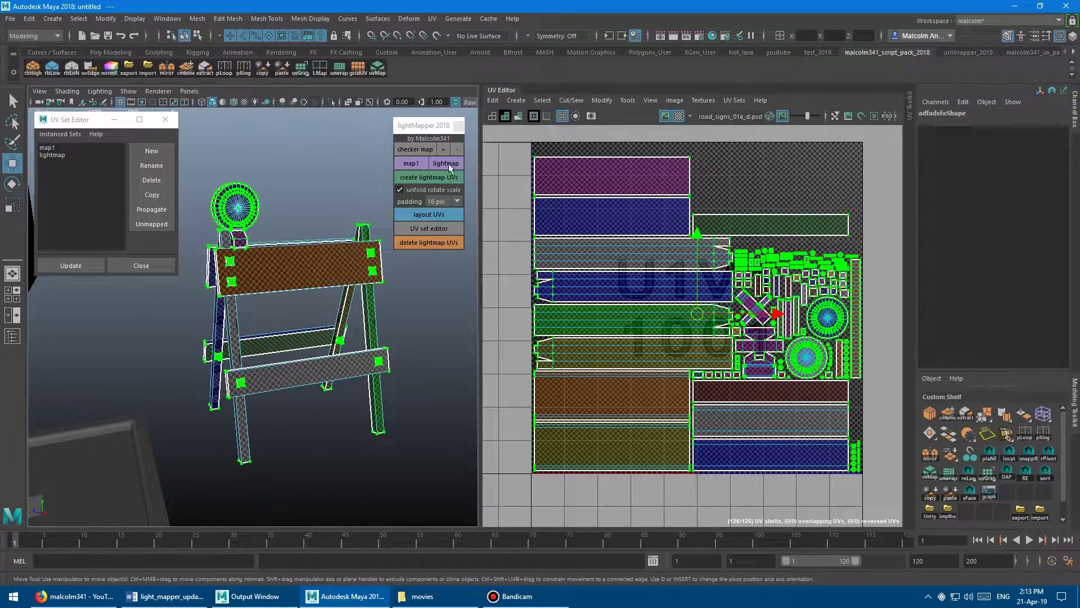
Return the barricade to object selection with lightmap as the active UV set
left_click_drag(327, 176, 307, 287, "alt")
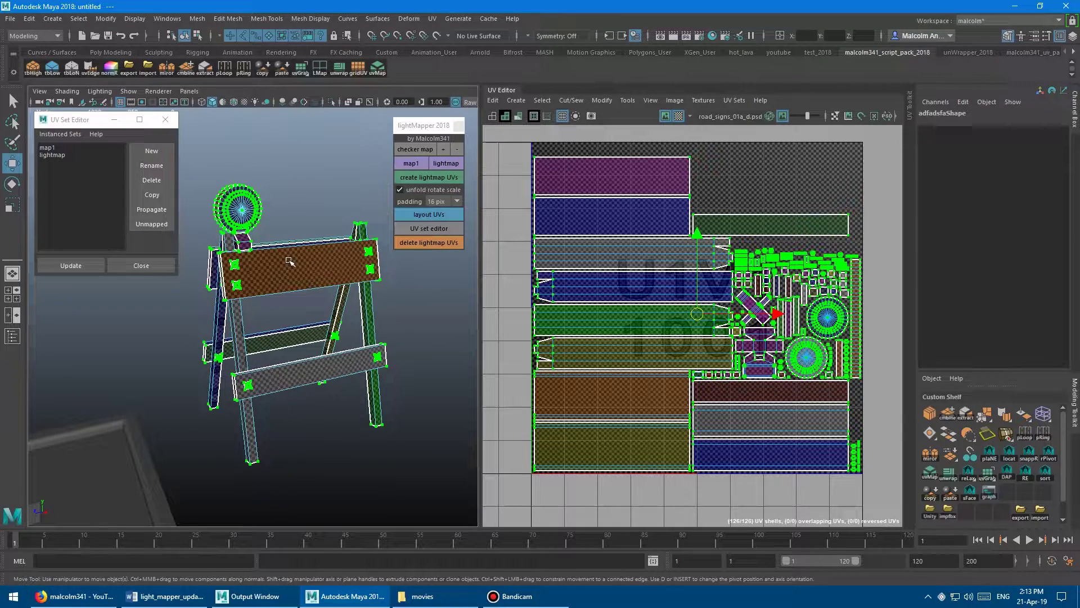
left_click_drag(288, 232, 294, 248, "alt")
mouse_move(296, 252)
right_mouse_down()
mouse_move(330, 242)
mouse_move(287, 257)
mouse_move(295, 253)
right_mouse_up()
middle_click_drag(290, 232, 293, 228, "alt")
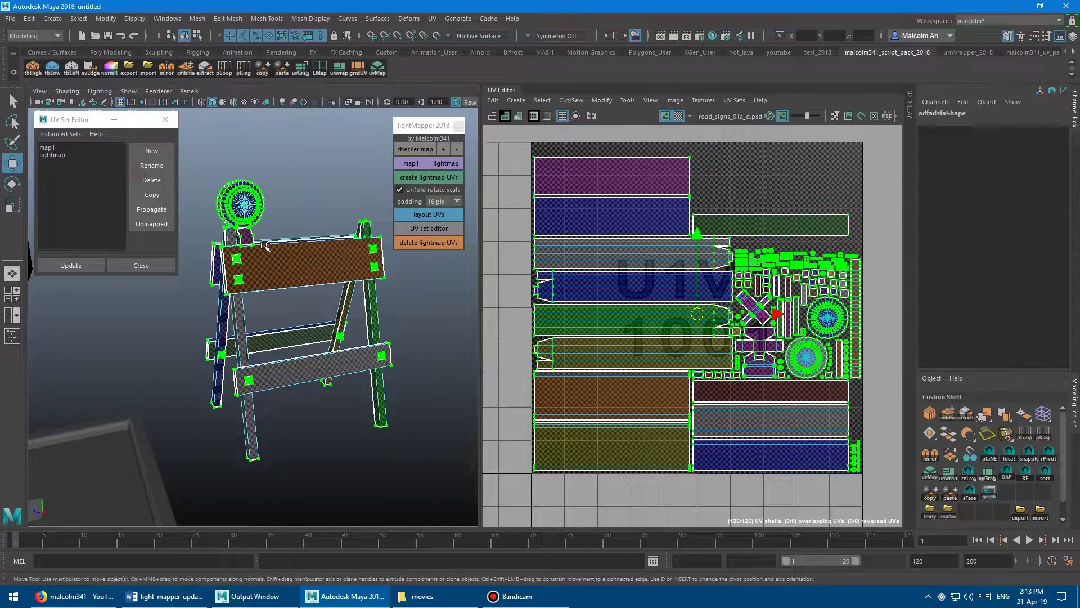
left_click(443, 163)
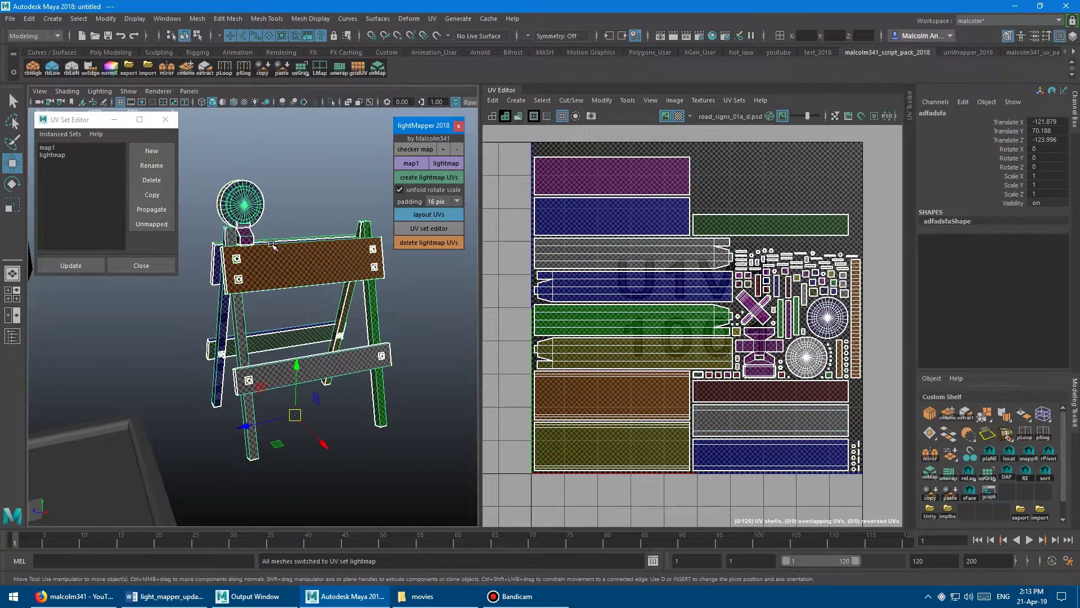
Rerun the UV layout on the barricade's lightmap set with 16 pix padding
right_click_drag(322, 232, 279, 236, "alt")
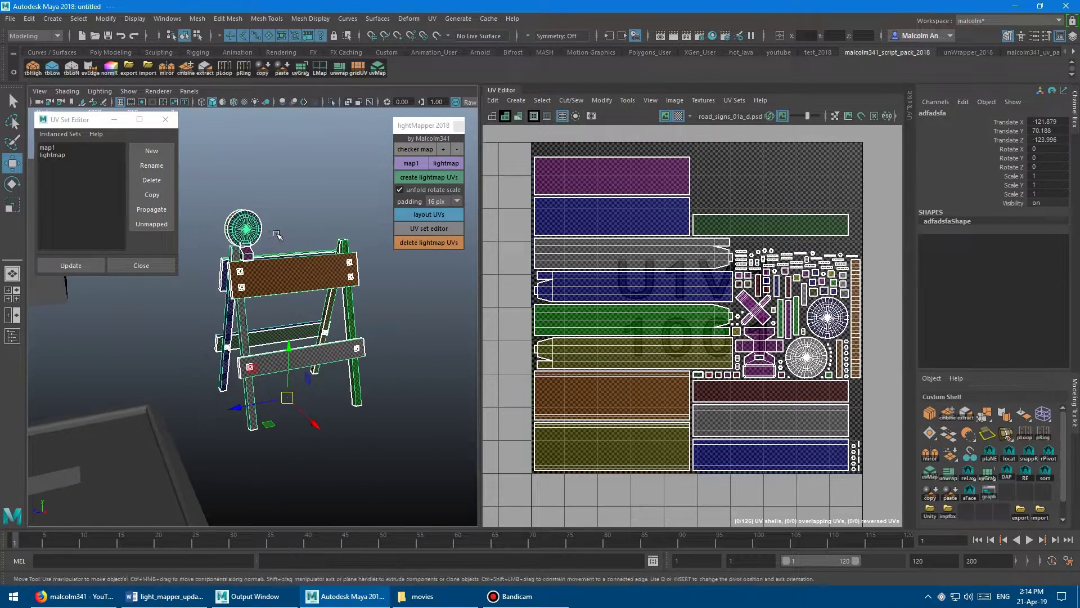
middle_click_drag(279, 236, 298, 234, "alt")
right_click_drag(298, 233, 328, 194, "alt")
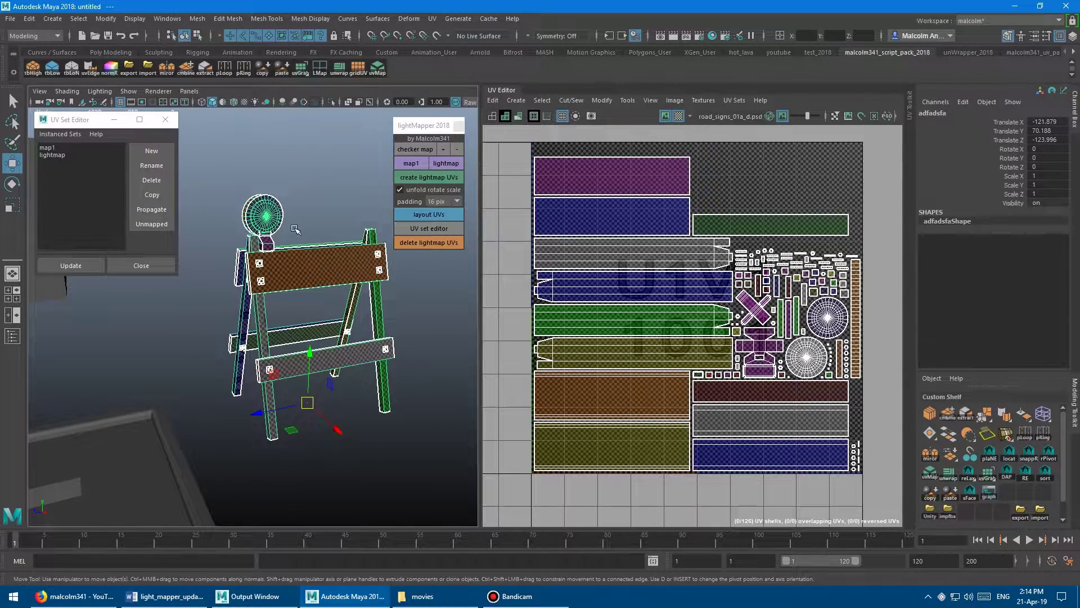
middle_click_drag(315, 225, 287, 228, "alt")
left_click(422, 214)
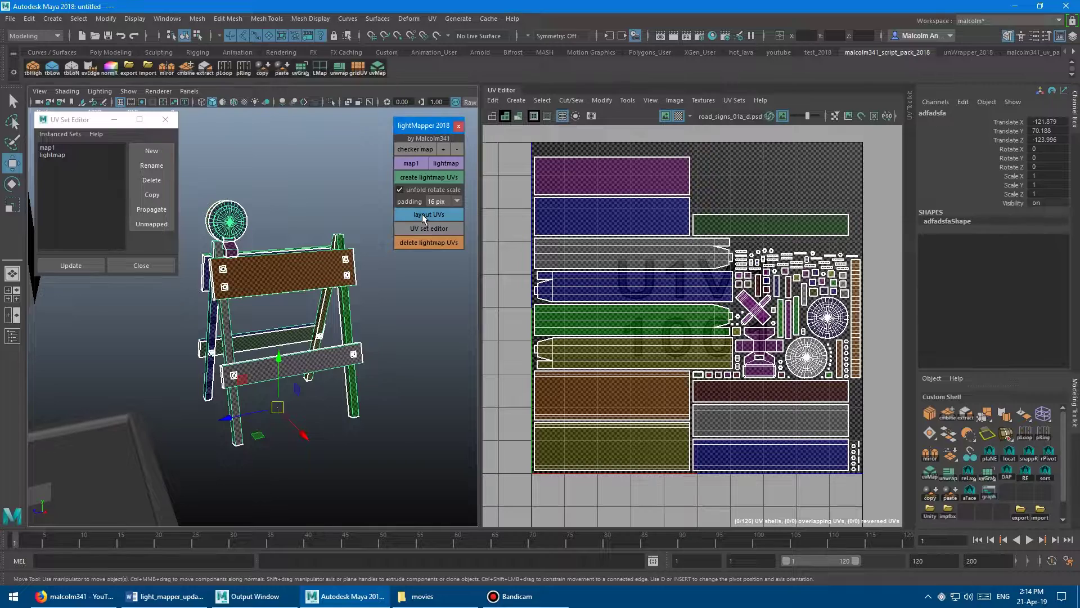
left_click_drag(289, 258, 300, 257, "alt")
View the barricade's map1 UV set and switch back to the lightmap set
left_click(413, 164)
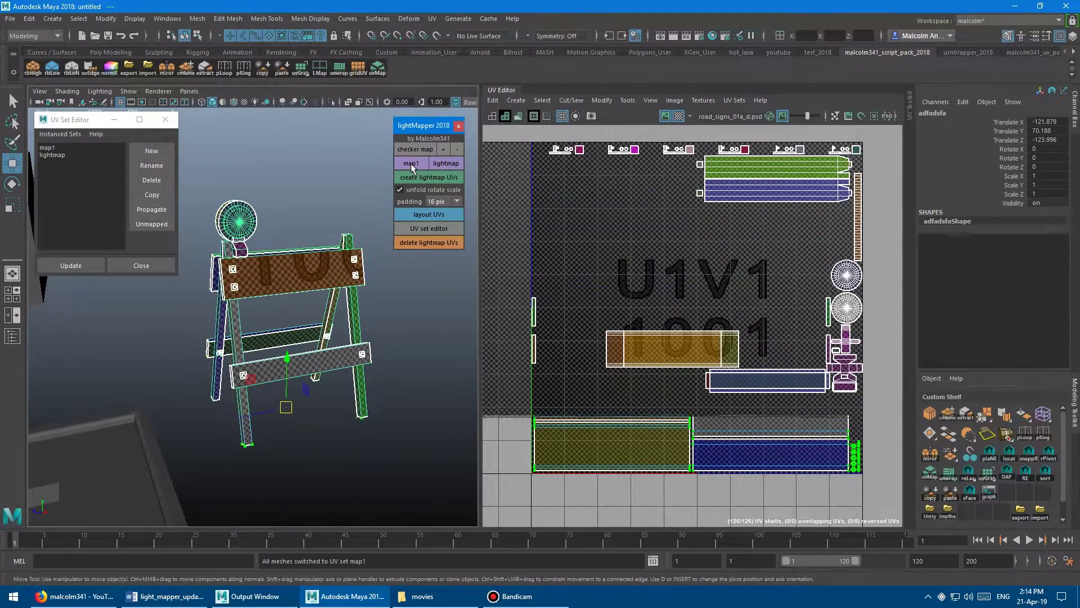
left_click(447, 163)
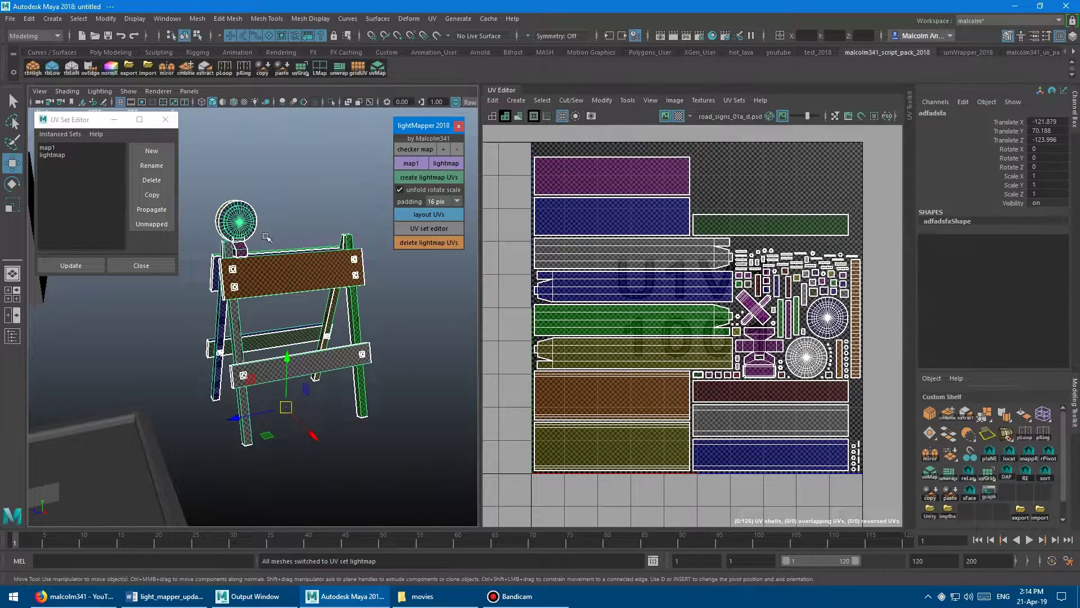
middle_click_drag(260, 273, 334, 209, "alt")
right_click_drag(334, 209, 288, 231, "alt")
middle_click_drag(288, 230, 311, 209, "alt")
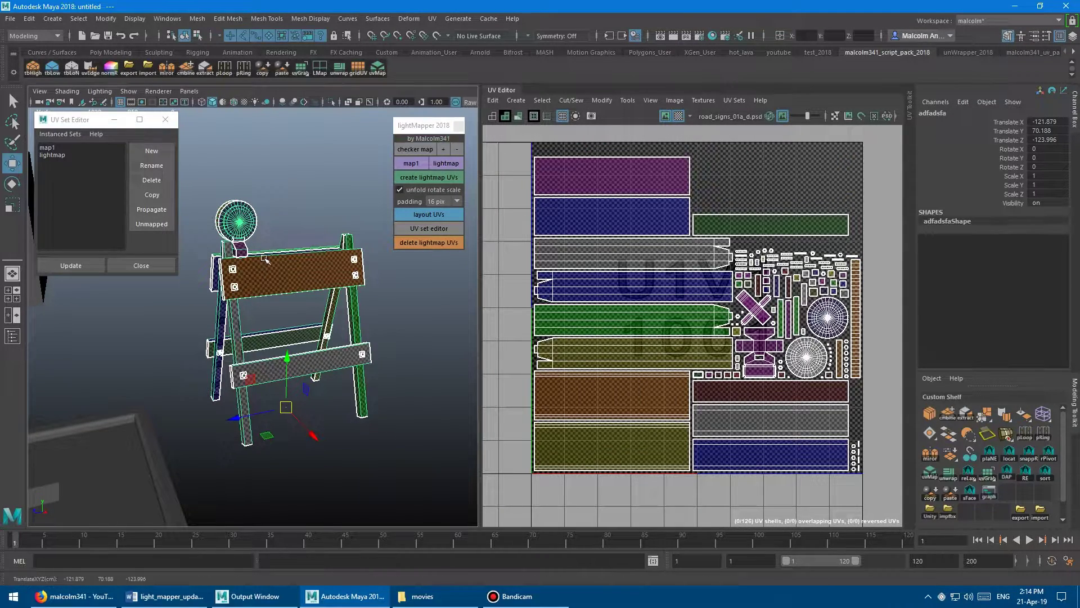
Select the mesh made of two recessed square frames beside the barricade
left_click_drag(225, 293, 312, 275, "alt")
left_click(265, 309)
middle_click_drag(312, 276, 239, 277, "alt")
right_click_drag(239, 277, 208, 276, "alt")
right_click_drag(279, 294, 231, 297, "alt")
middle_click_drag(242, 296, 281, 286, "alt")
Examine the frames' map1 UV shells and select the UVs at the top of the tapered red shell
middle_click_drag(692, 247, 660, 248, "alt")
right_click_drag(660, 249, 680, 253, "alt")
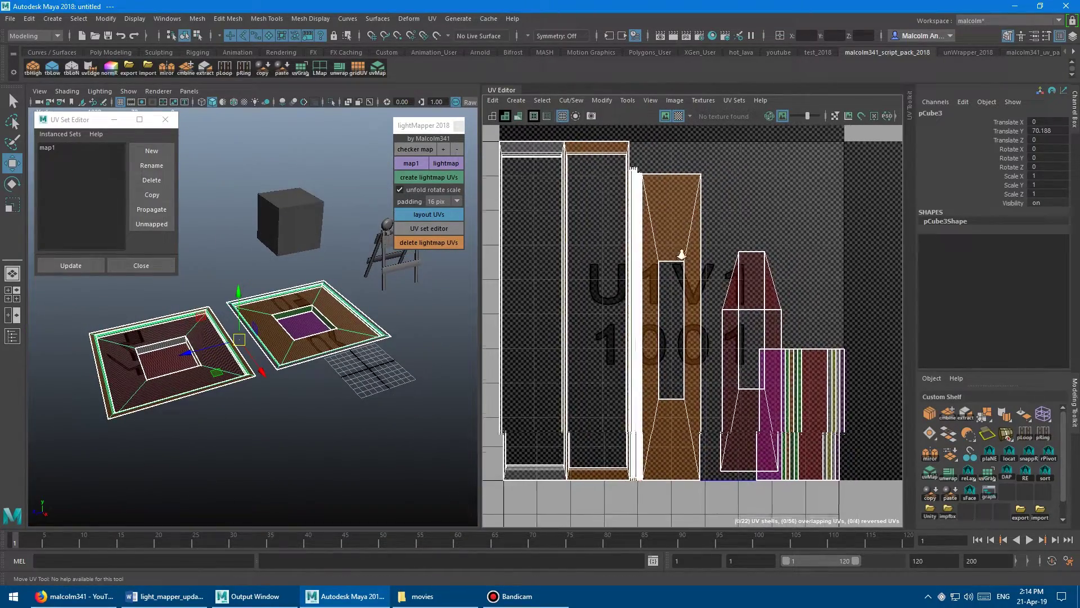
middle_click_drag(653, 253, 675, 258, "alt")
right_click_drag(675, 258, 661, 258, "alt")
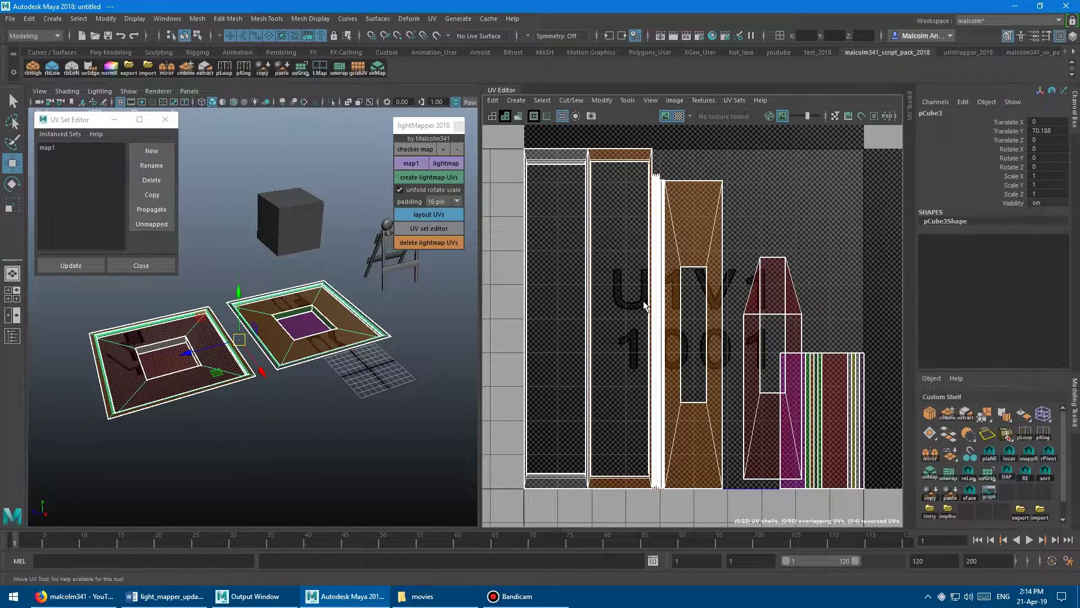
middle_click_drag(657, 298, 628, 287, "alt")
right_click_drag(627, 287, 683, 285, "alt")
middle_click_drag(685, 285, 646, 285, "alt")
right_click_drag(648, 285, 706, 247, "alt")
left_click_drag(760, 257, 727, 194)
key("a")
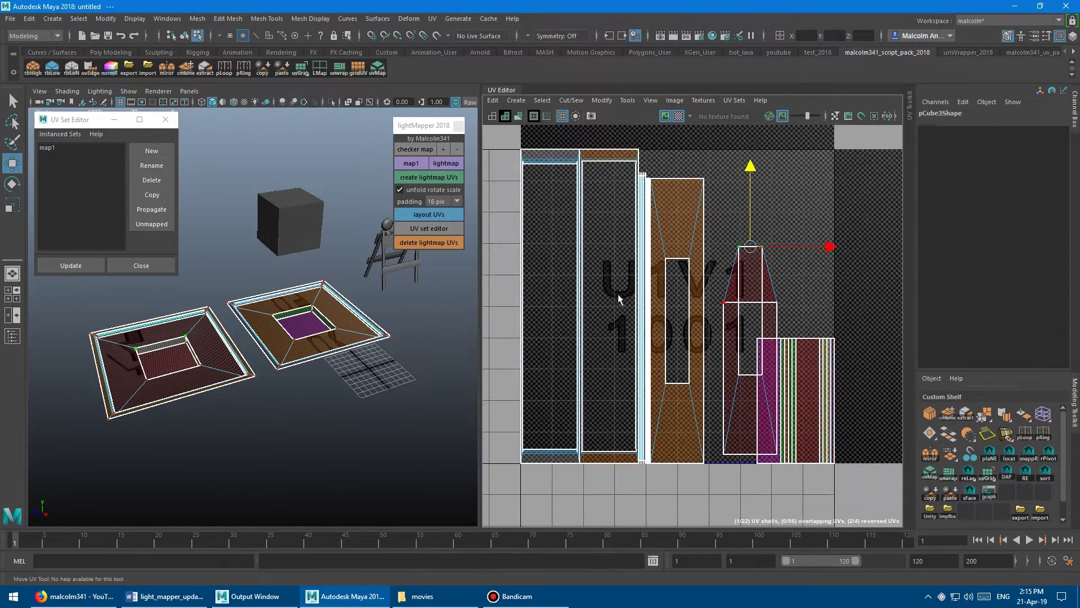
Create lightmap UVs with 16 pix padding and unfold rotate scale on the two-frame mesh
scroll(326, 314, "up", 5)
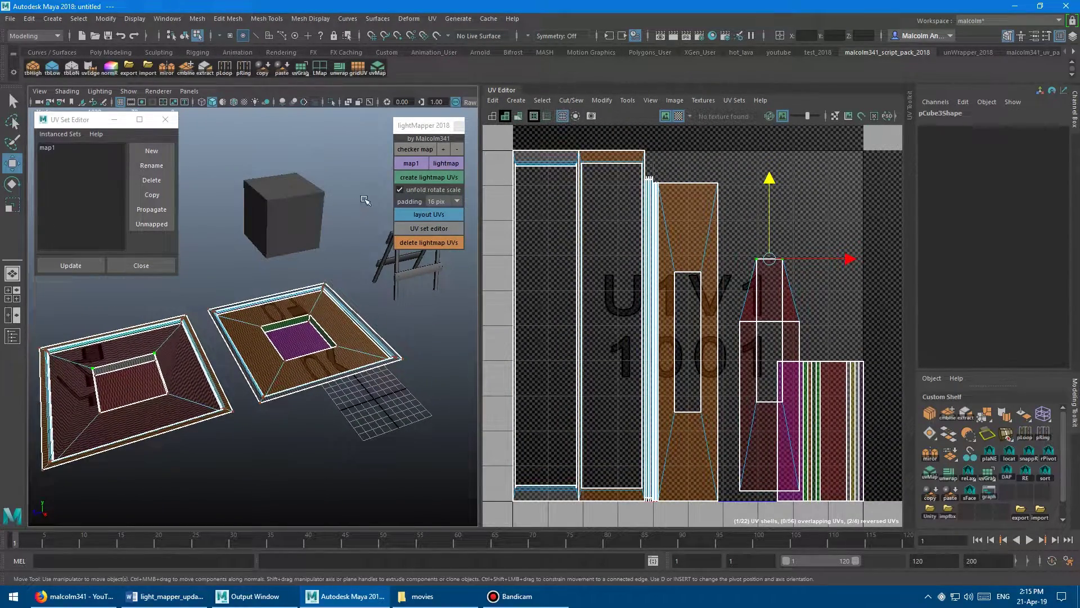
left_click(421, 177)
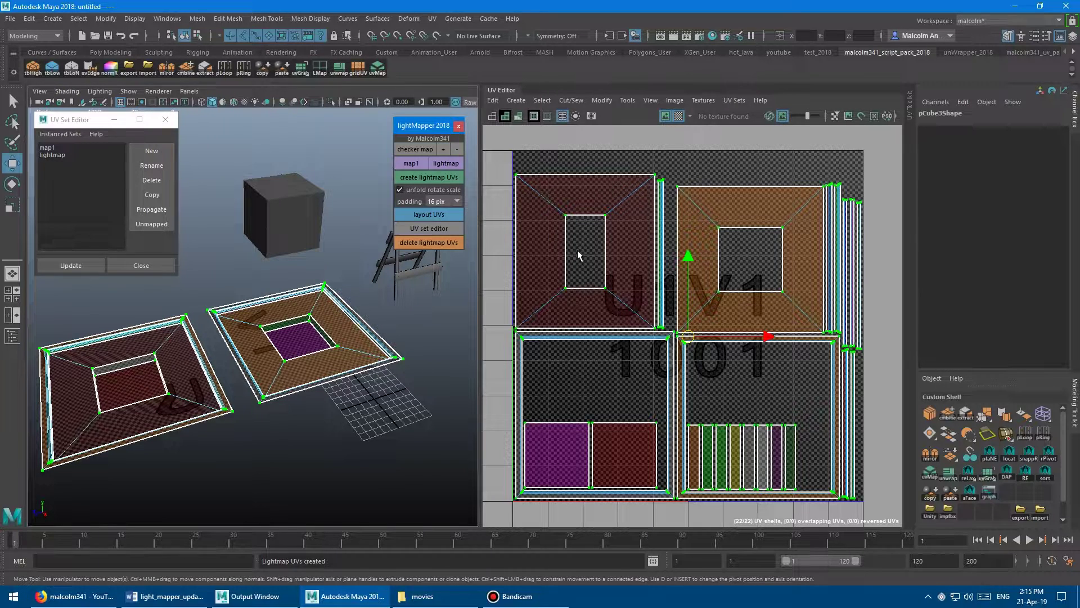
left_click(344, 207)
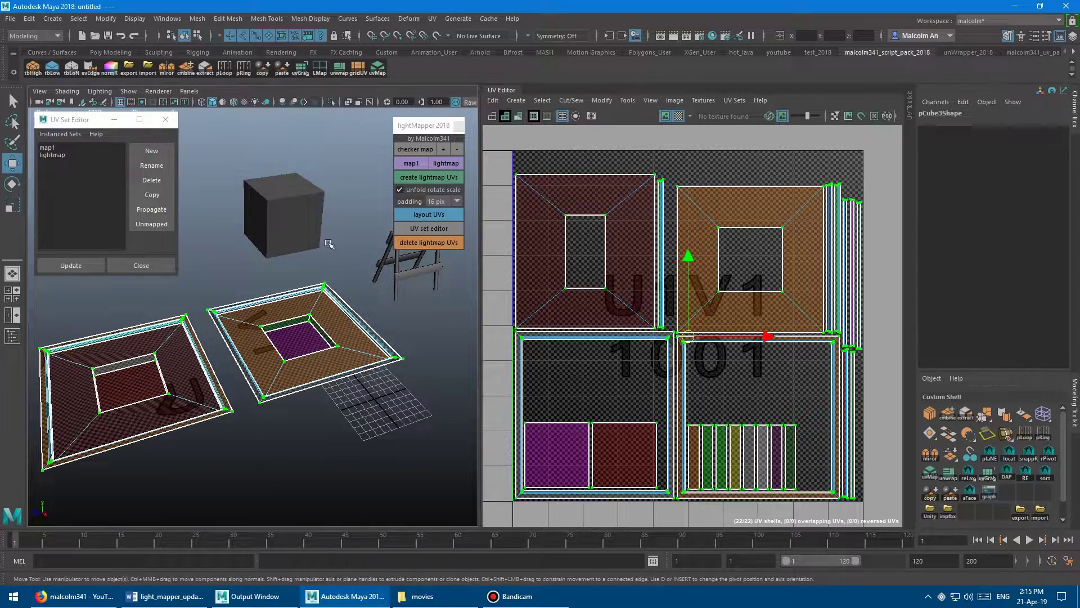
mouse_move(353, 232)
left_mouse_down("alt")
mouse_move(337, 230)
mouse_move(359, 246)
left_mouse_up("alt")
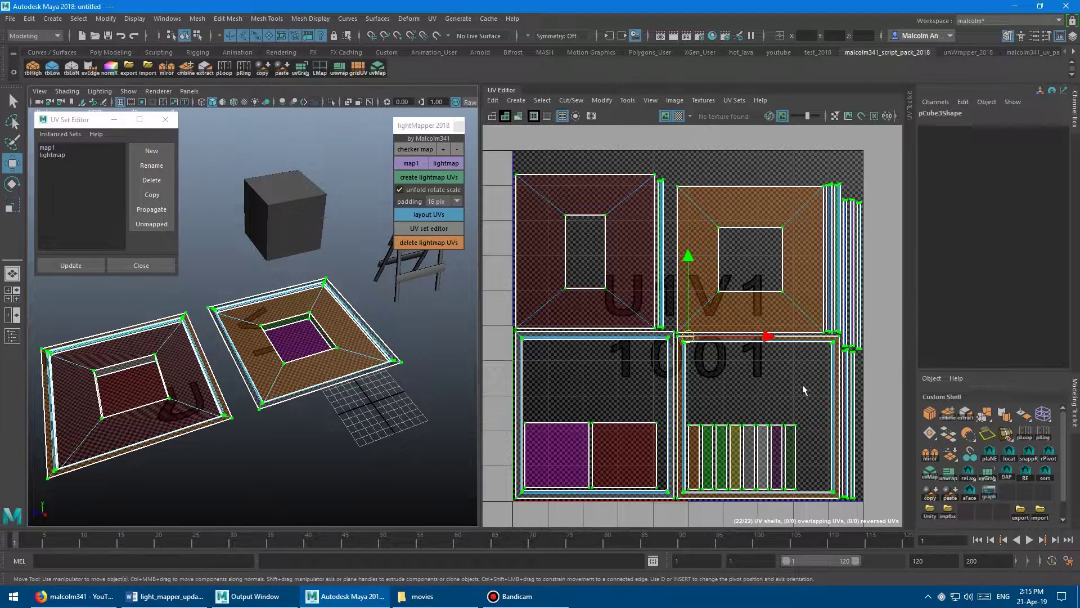
Lay out the frames' lightmap UVs with 128 pix padding, and again with 32 pix padding
left_click(444, 201)
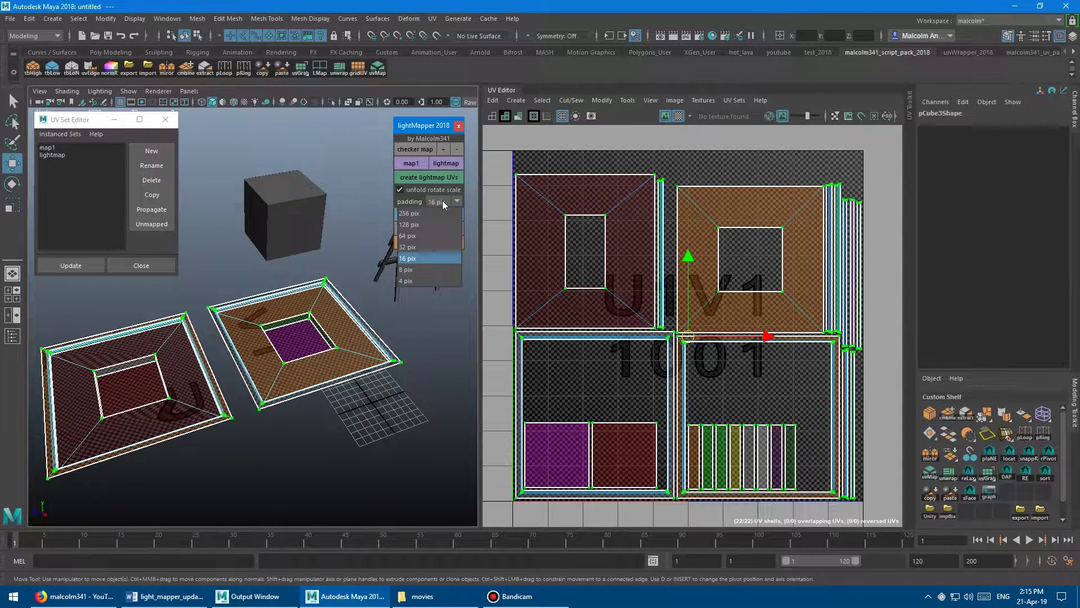
left_click(409, 224)
left_click(426, 214)
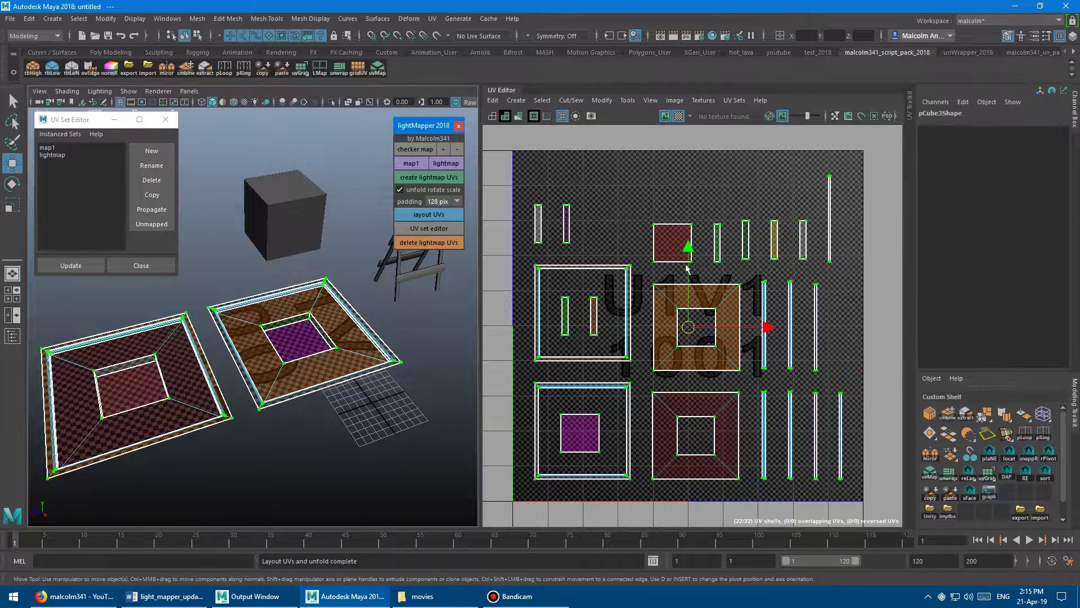
left_click(444, 201)
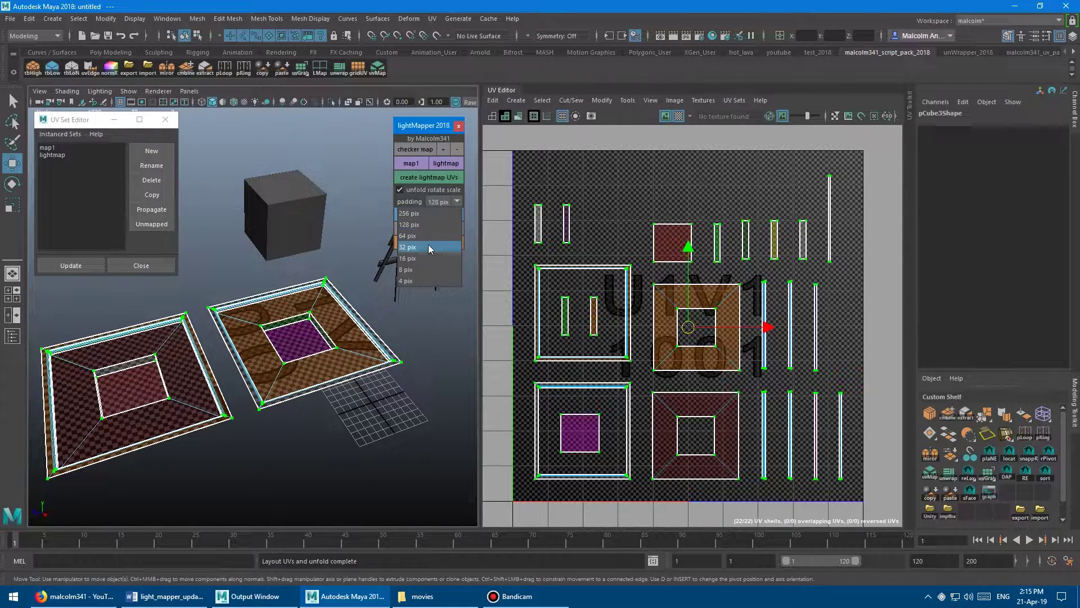
left_click(428, 244)
left_click(427, 214)
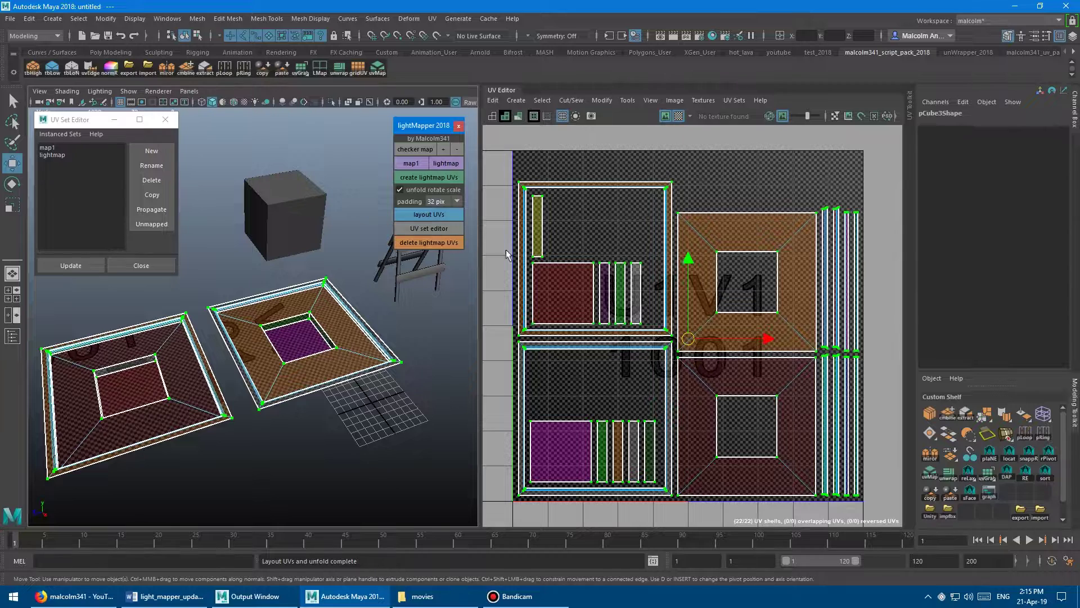
Lay out the frames' lightmap UVs with 16 pix padding and delete the lightmap UV set
left_click(440, 201)
left_click(430, 235)
left_click(425, 213)
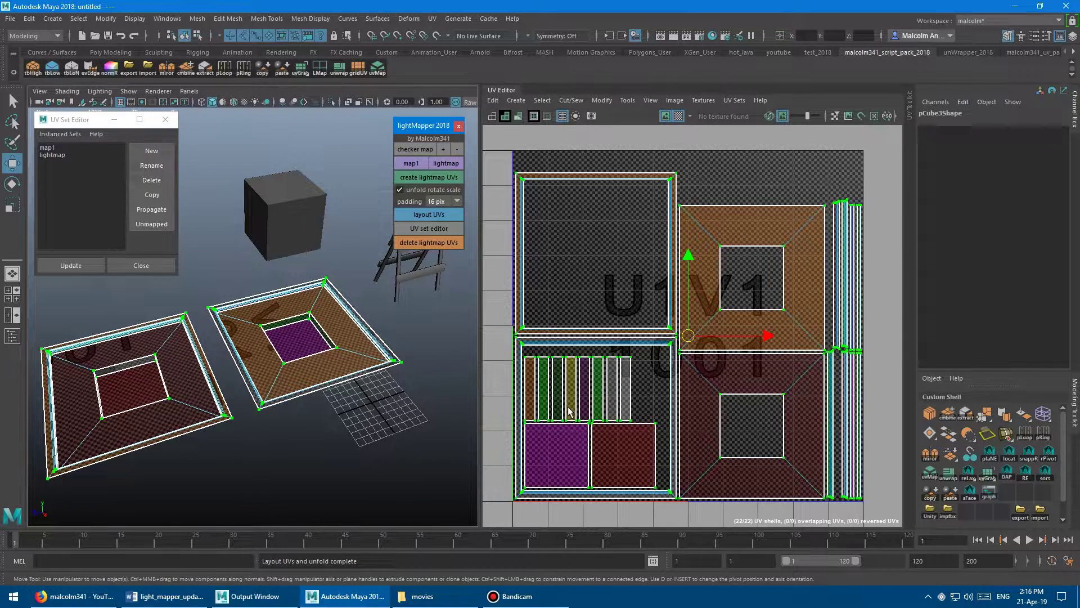
left_click(423, 242)
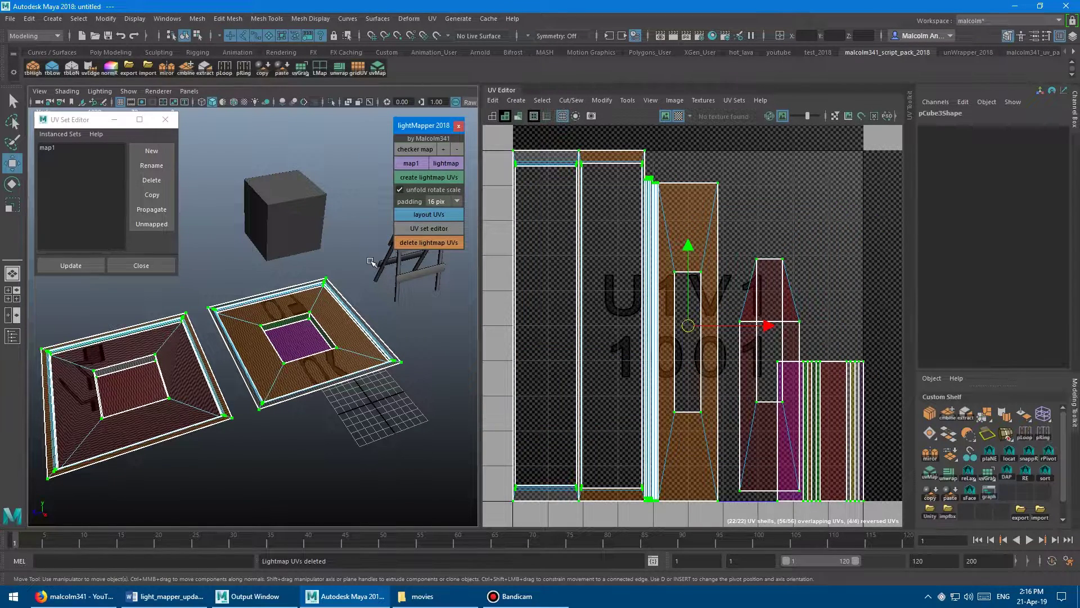
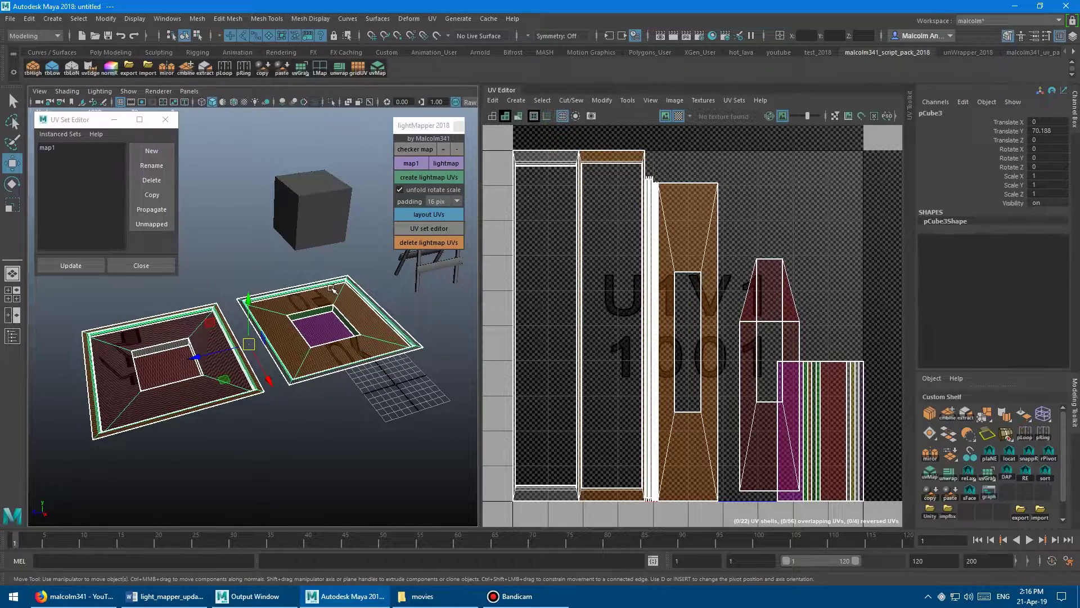
Select the UVs at the orange frame's far outer corner and create lightmap UVs for the mesh with 16 pix padding
left_click_drag(333, 270, 321, 293, "alt")
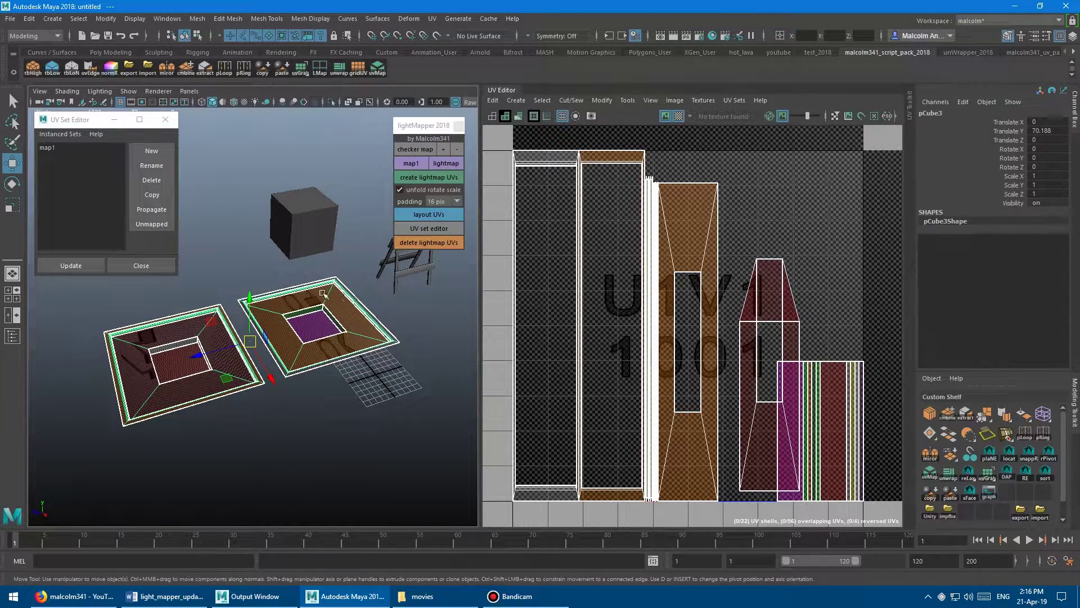
right_click_drag(309, 272, 391, 270)
left_click_drag(353, 263, 337, 352)
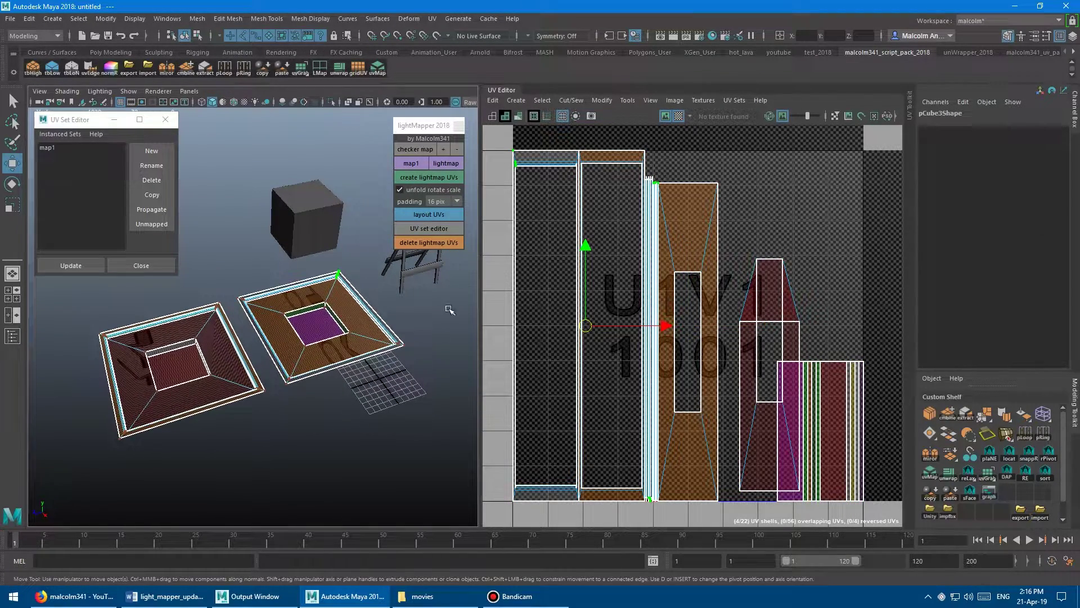
left_click_drag(329, 295, 326, 289, "alt")
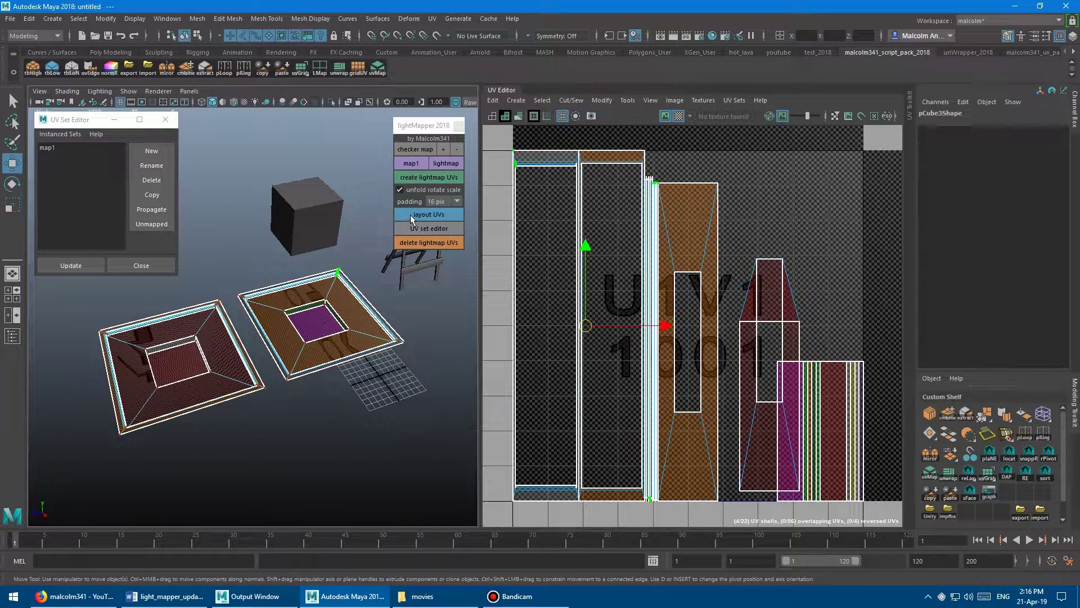
left_click(423, 176)
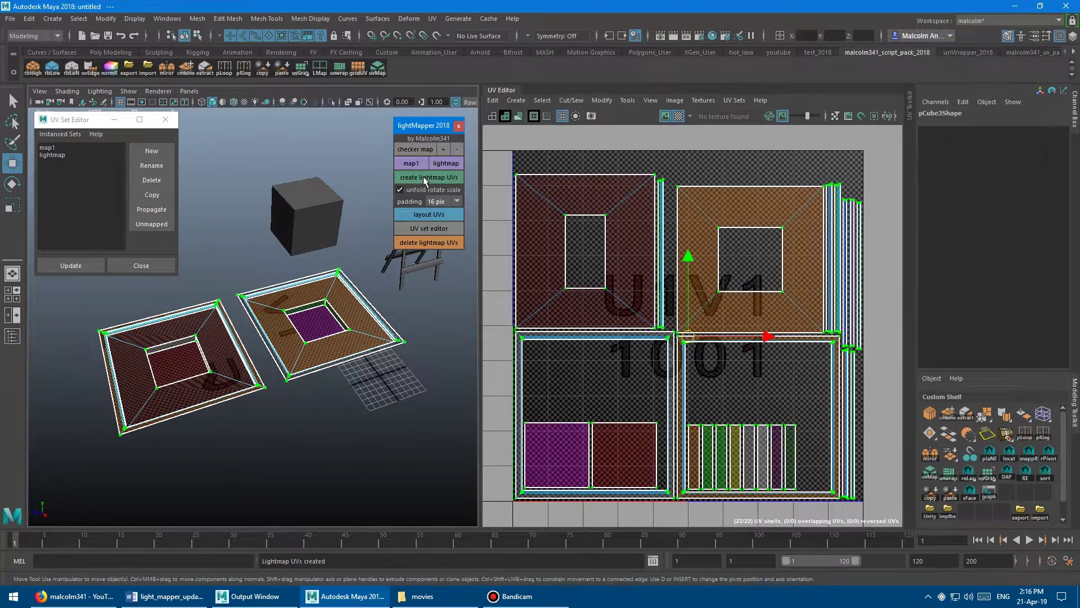
left_click_drag(324, 320, 340, 328, "alt")
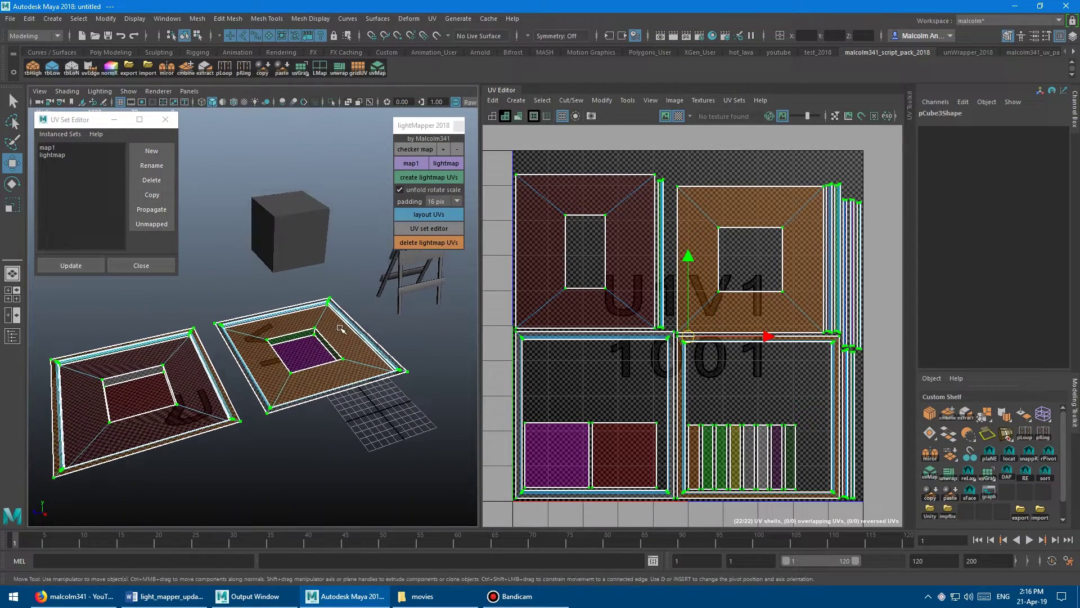
Rerun the lightmap layout with 16 pix padding, and repeat it with only the UVs between the two square ring shells selected
left_click(445, 162)
left_click(415, 214)
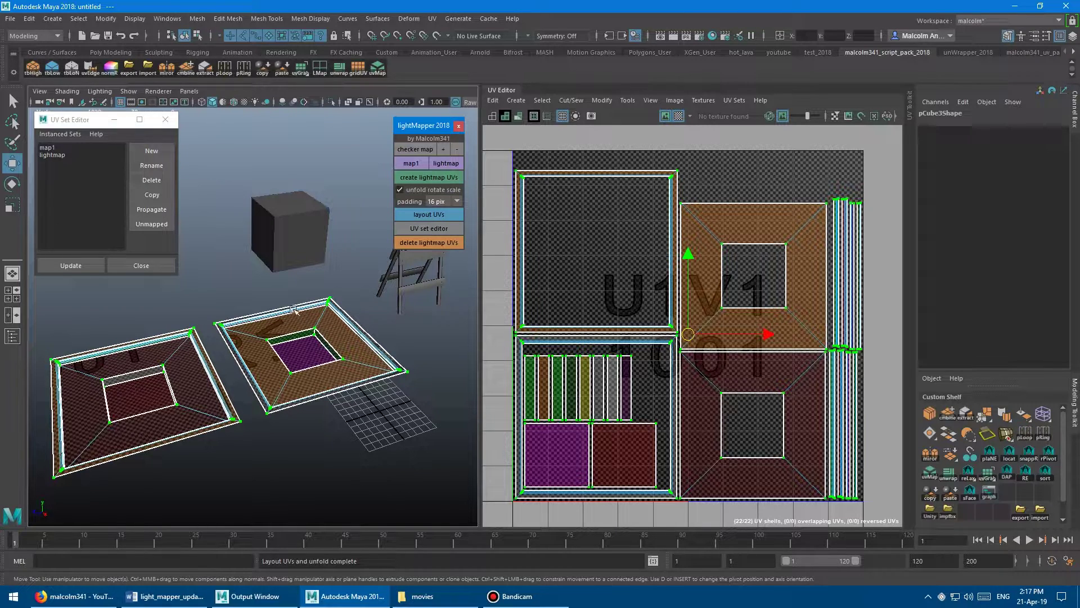
left_click_drag(497, 302, 529, 359)
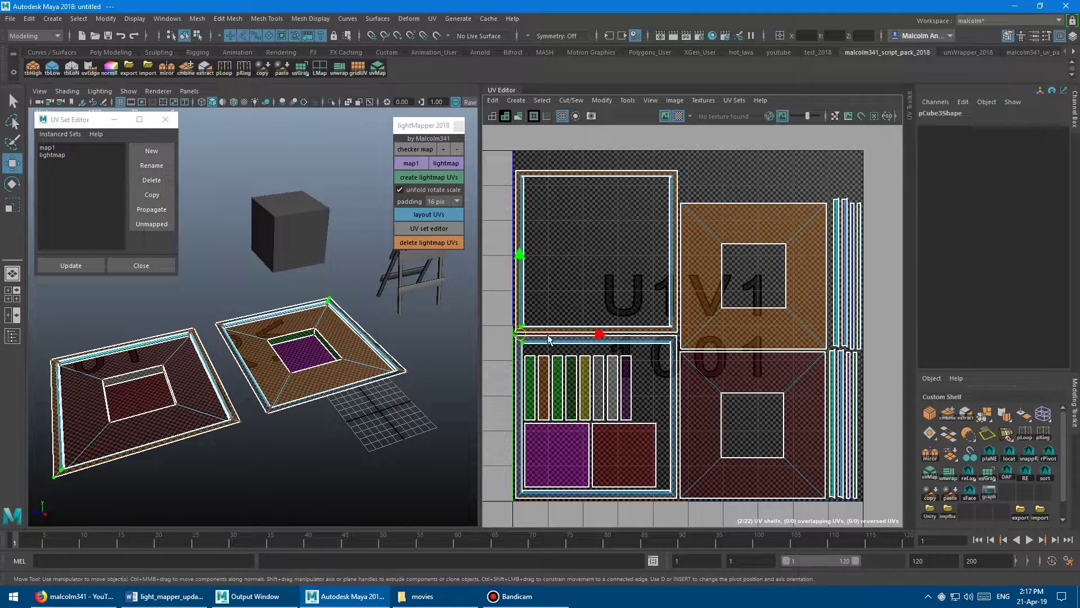
left_click(422, 213)
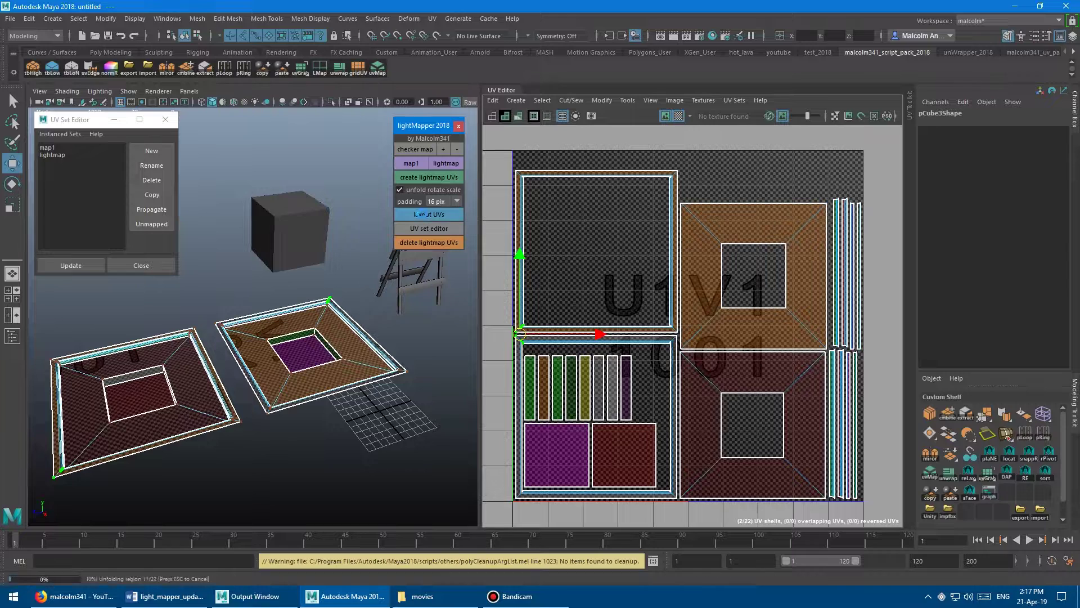
Lay out the frames' lightmap UVs with 128 pix padding and switch all meshes to the lightmap set
left_click(444, 201)
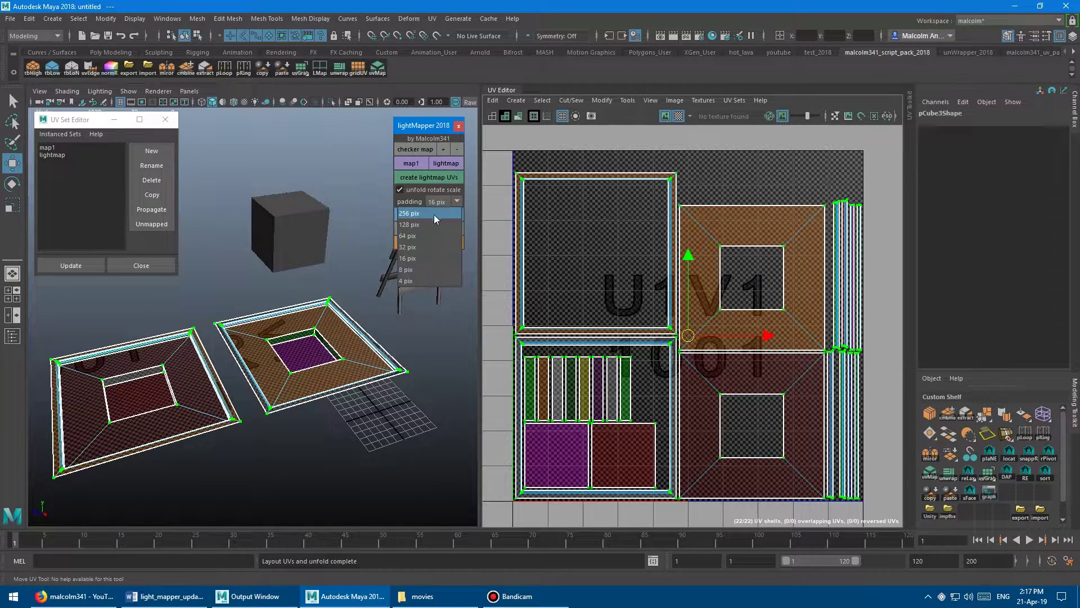
left_click(423, 212)
left_click(423, 214)
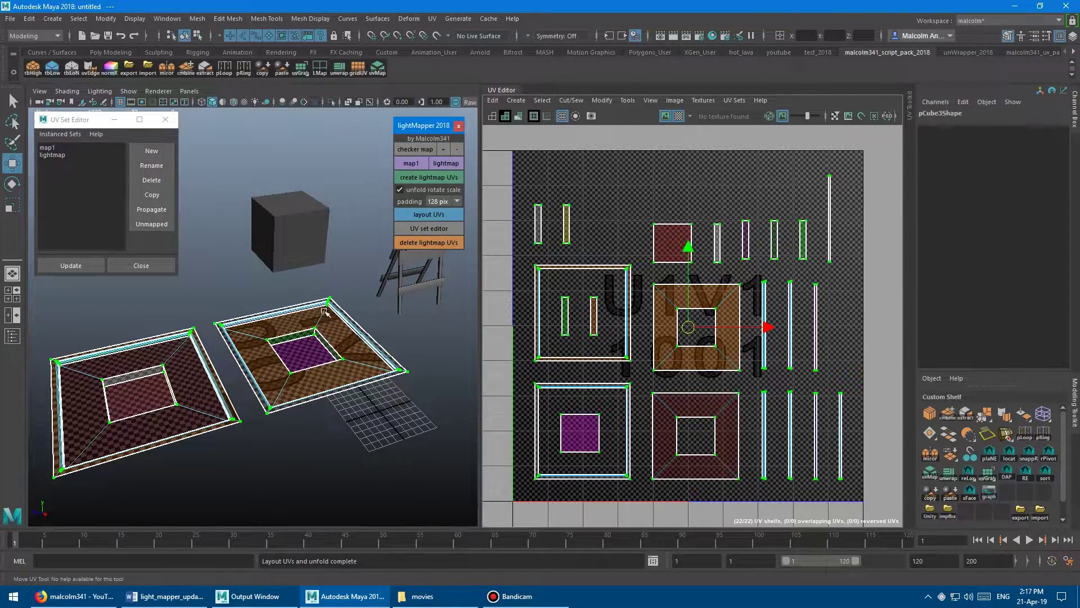
mouse_move(360, 305)
left_mouse_down("alt")
mouse_move(332, 302)
mouse_move(356, 313)
mouse_move(337, 316)
mouse_move(347, 312)
left_mouse_up("alt")
left_click(441, 162)
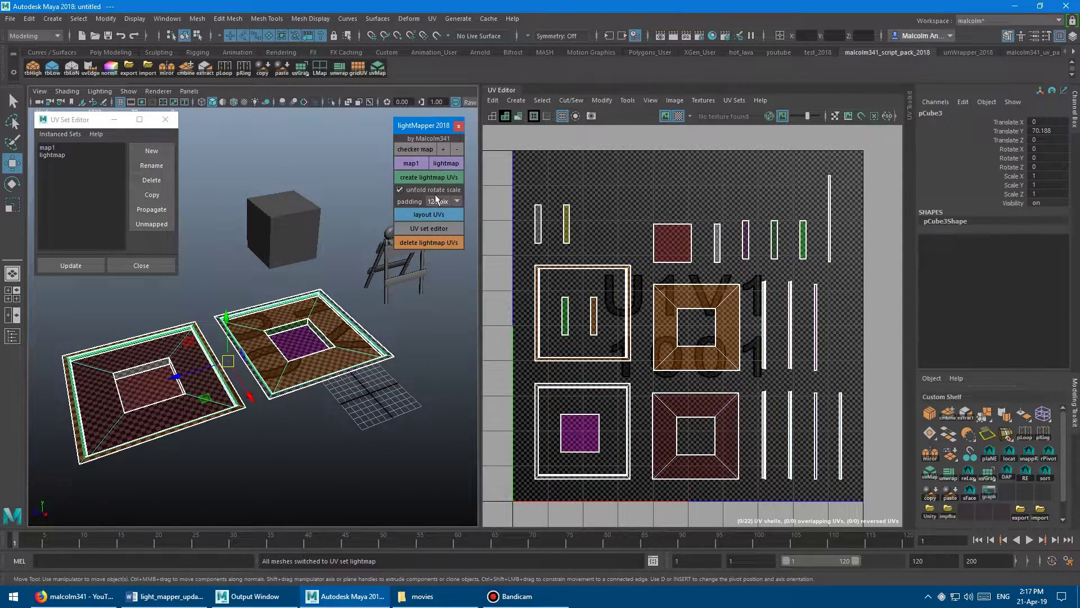
Lay out the frames' lightmap UVs with 8 pix padding, and again with 128 pix padding
left_click(441, 200)
left_click(398, 257)
left_click(430, 214)
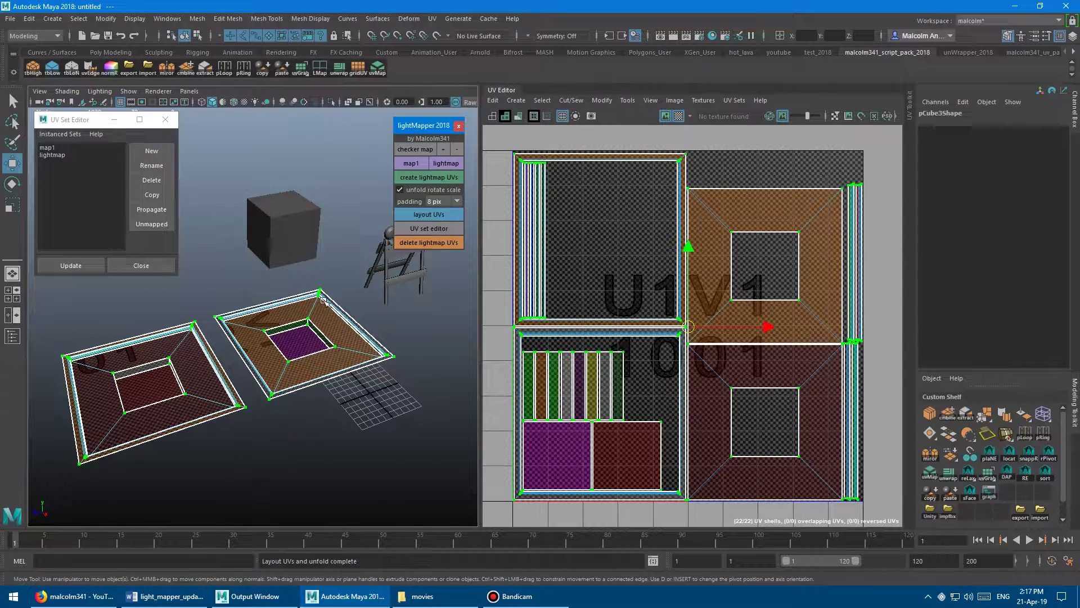
left_click(440, 205)
left_click(434, 221)
left_click(422, 215)
left_click(246, 281, "alt")
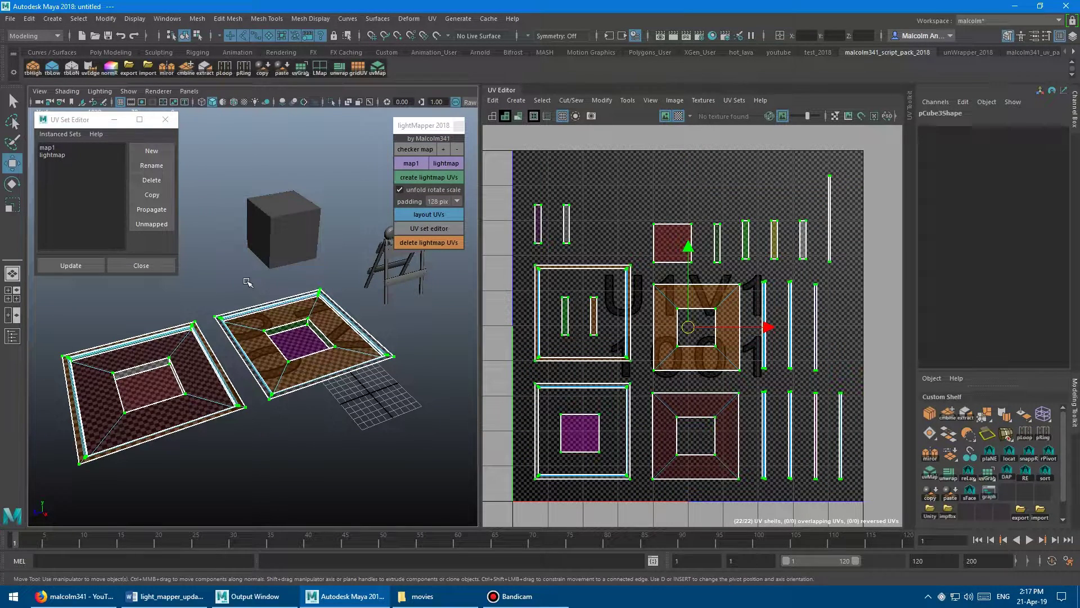
Compare the map1 and lightmap UV sets by switching between them repeatedly, ending on the lightmap set
left_click(446, 163)
left_click(414, 163)
left_click(433, 162)
left_click(427, 163)
left_click(437, 160)
left_click(427, 161)
left_click(430, 160)
left_click(416, 162)
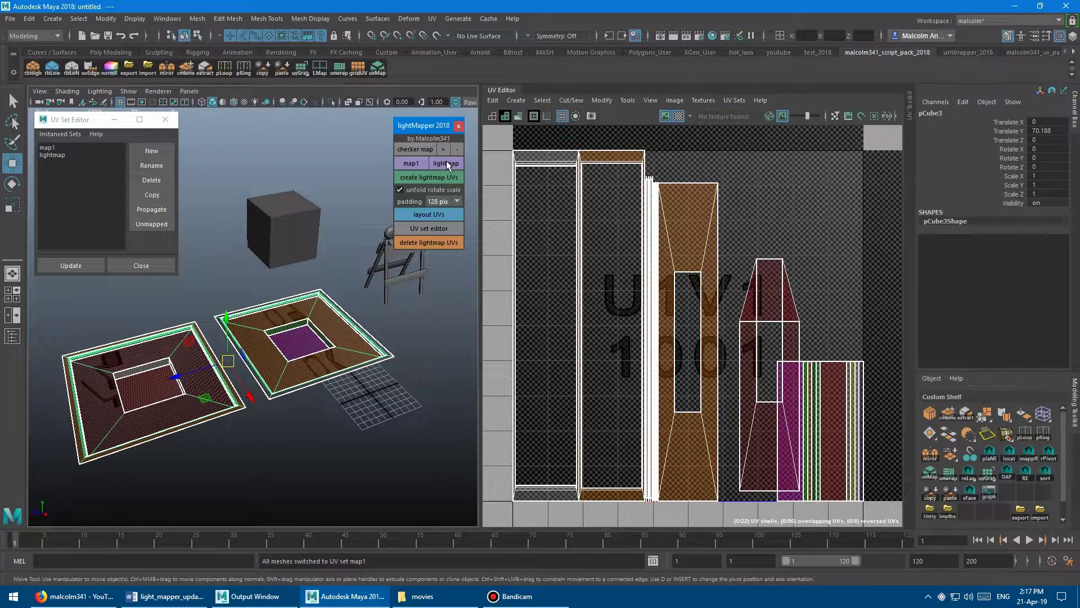
left_click(447, 160)
Rerun the UV layout on the frames' lightmap set with the current 128 pix padding
left_click(431, 214)
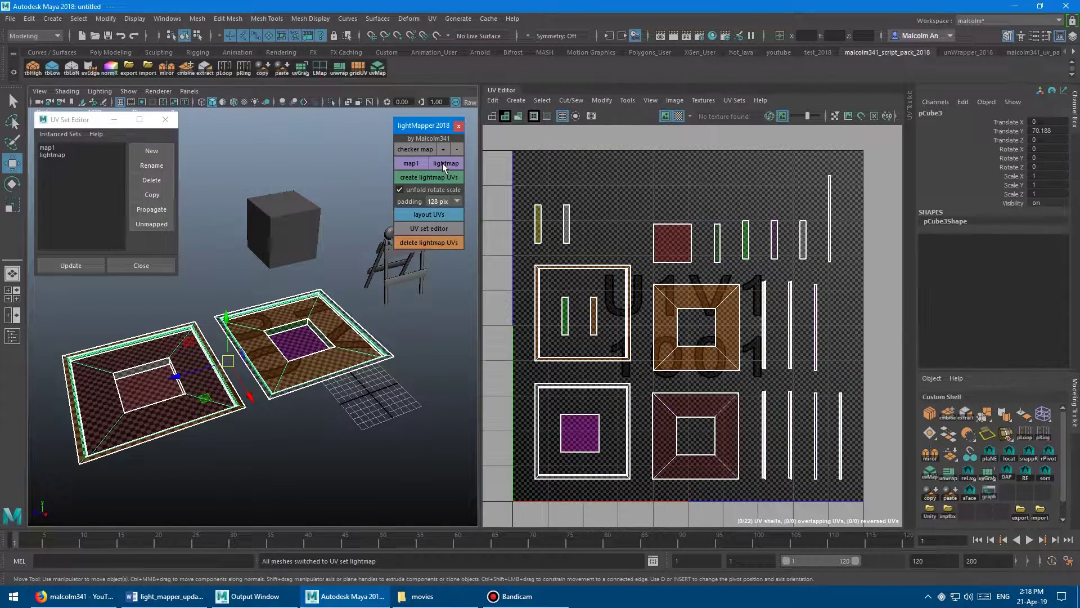
left_click(383, 248)
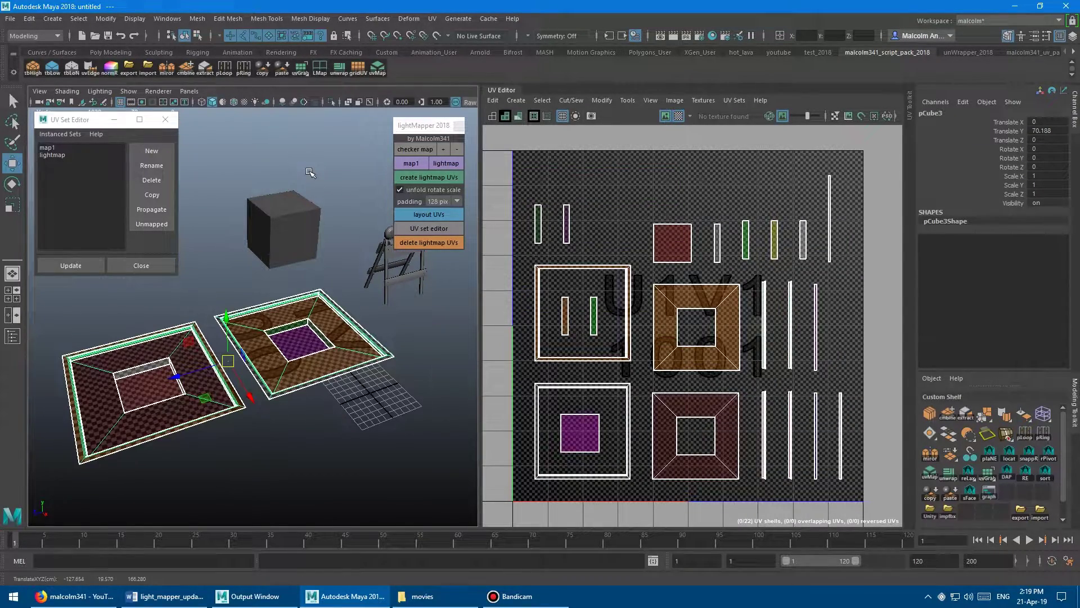
left_click_drag(310, 155, 315, 165, "alt")
right_click_drag(315, 165, 329, 164, "alt")
scroll(331, 164, "up", 3)
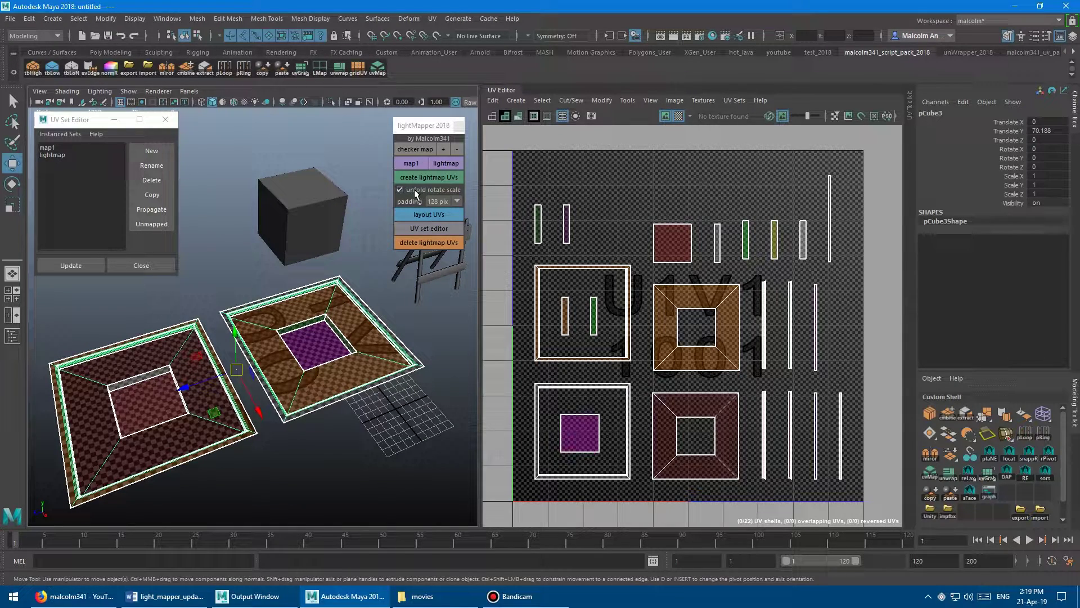
scroll(302, 186, "up", 3)
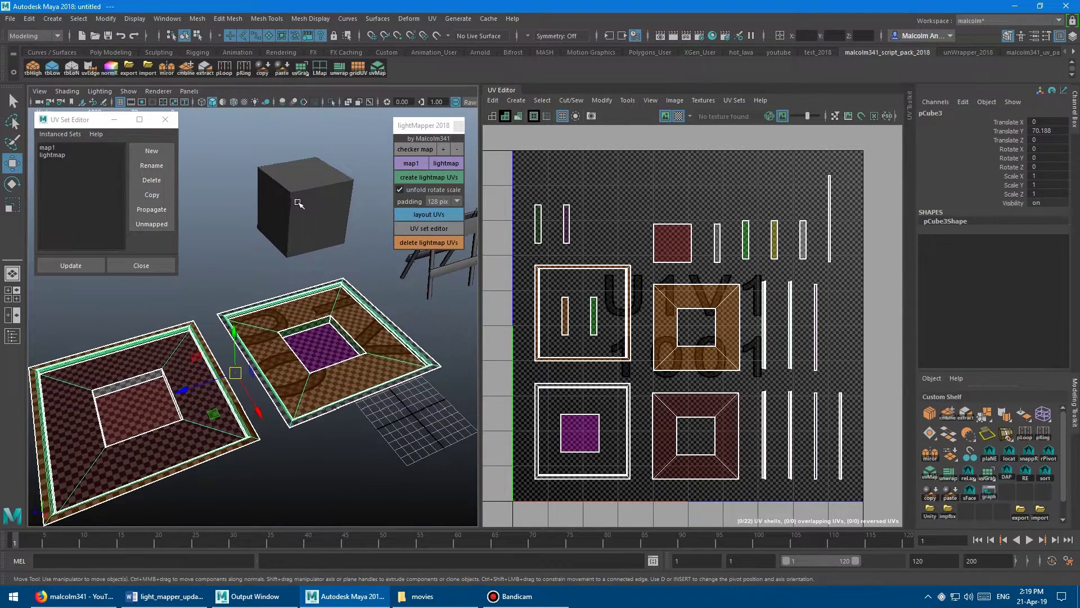
scroll(301, 189, "up", 1)
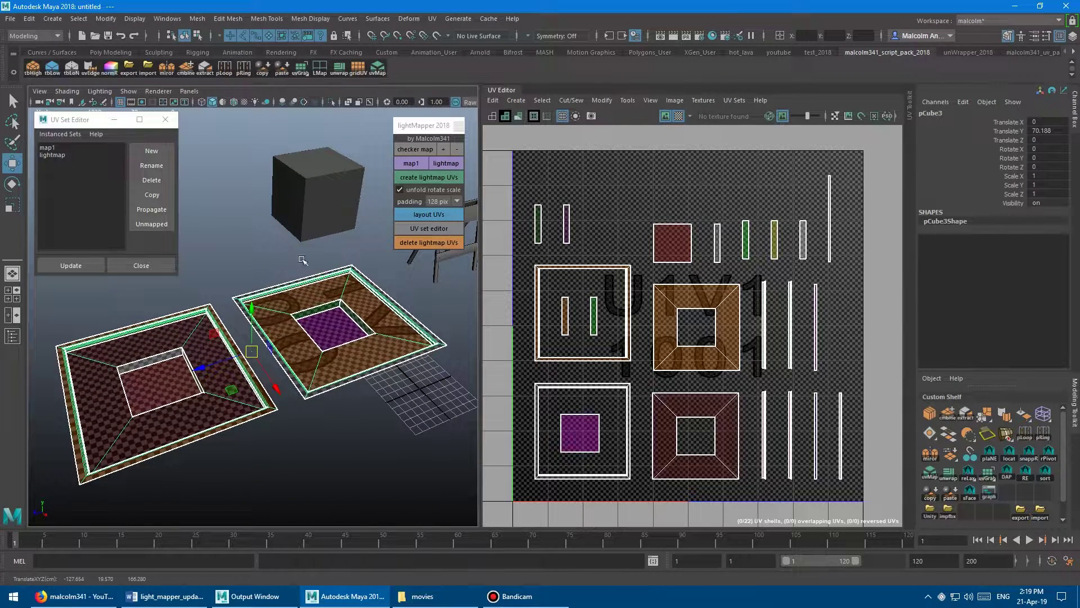
Lay out the frames' lightmap UVs with 32 pix padding
left_click(444, 201)
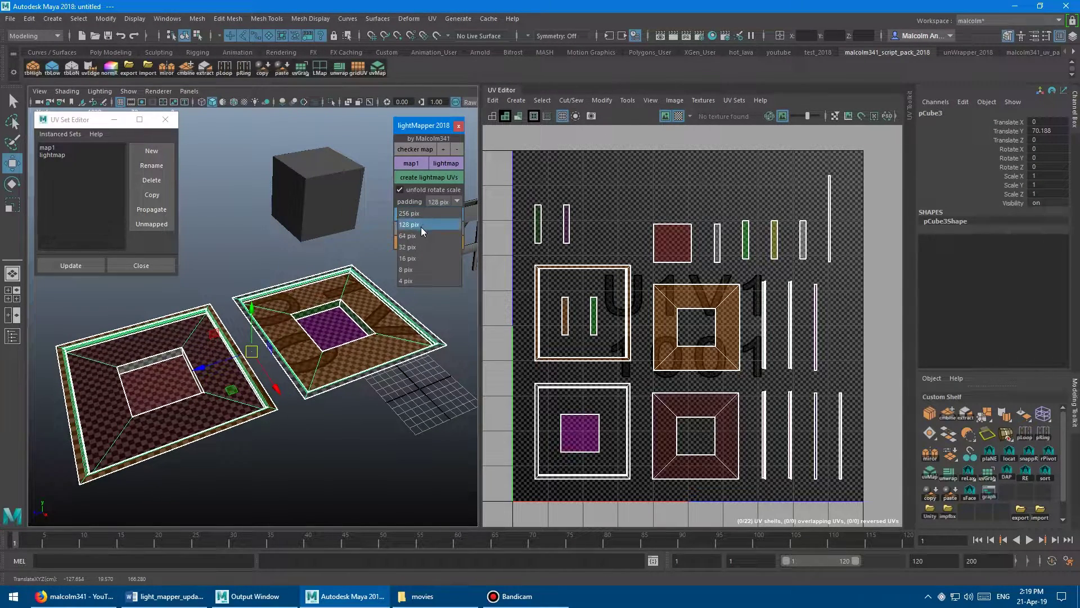
left_click(418, 245)
left_click(422, 214)
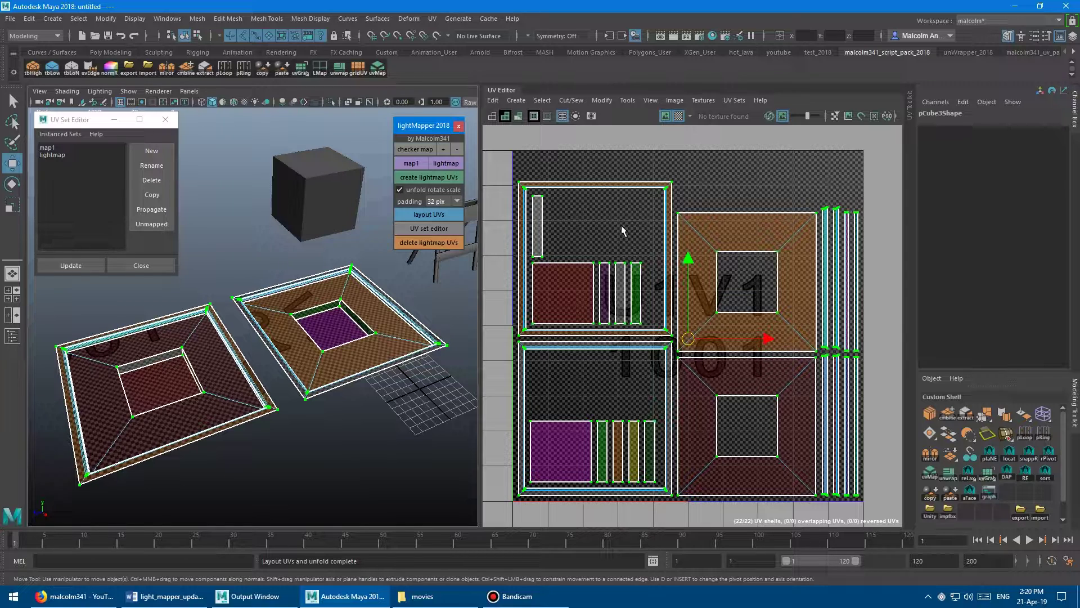
left_click(291, 263, "alt")
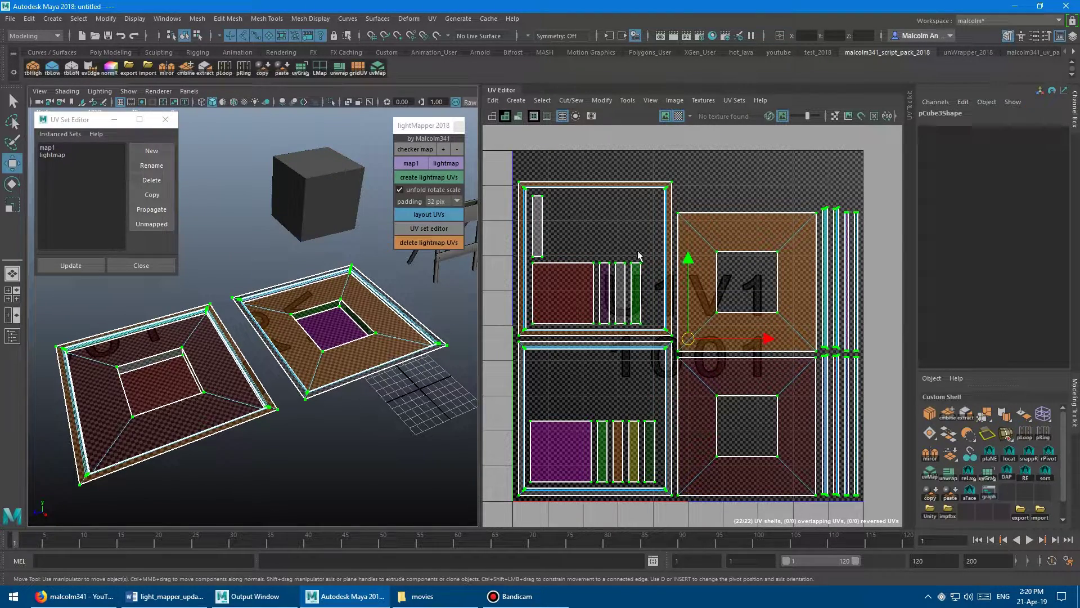
Stretch the three thin strip shells beside the small red square by moving their top UVs up inside the upper ring shell
middle_click_drag(605, 242, 627, 235, "alt")
right_click_drag(627, 235, 596, 212, "alt")
left_click_drag(620, 242, 669, 266)
left_click_drag(644, 227, 648, 161)
mouse_move(754, 241)
middle_mouse_down("alt")
mouse_move(668, 238)
mouse_move(762, 228)
middle_mouse_up("alt")
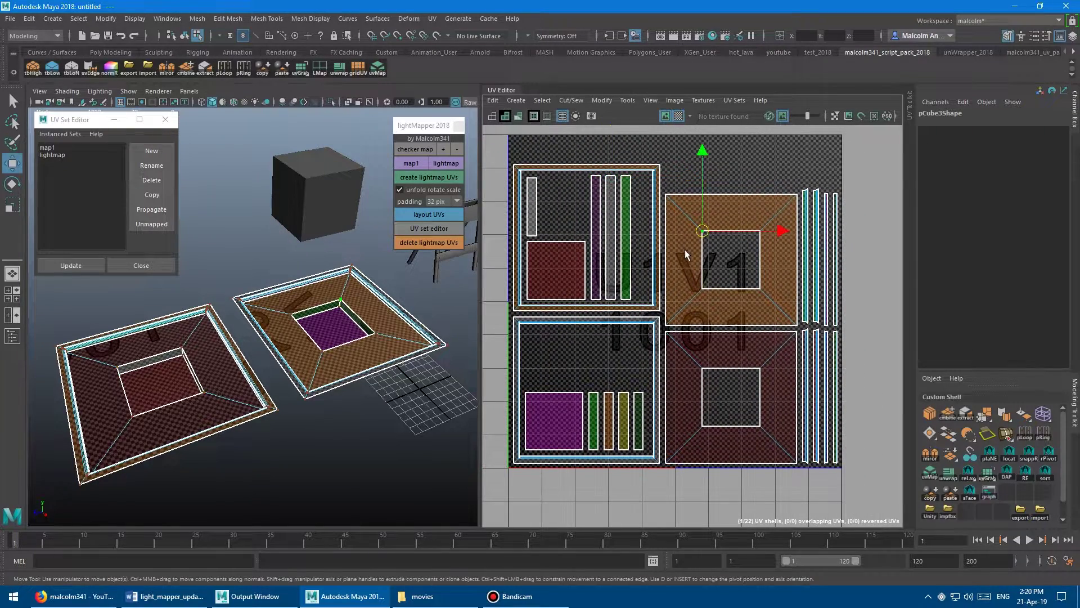
Select the whole orange frame shell and scale it up uniformly until it overlaps the neighbouring shells
left_click(737, 273)
key("r")
left_click_drag(737, 272, 648, 264)
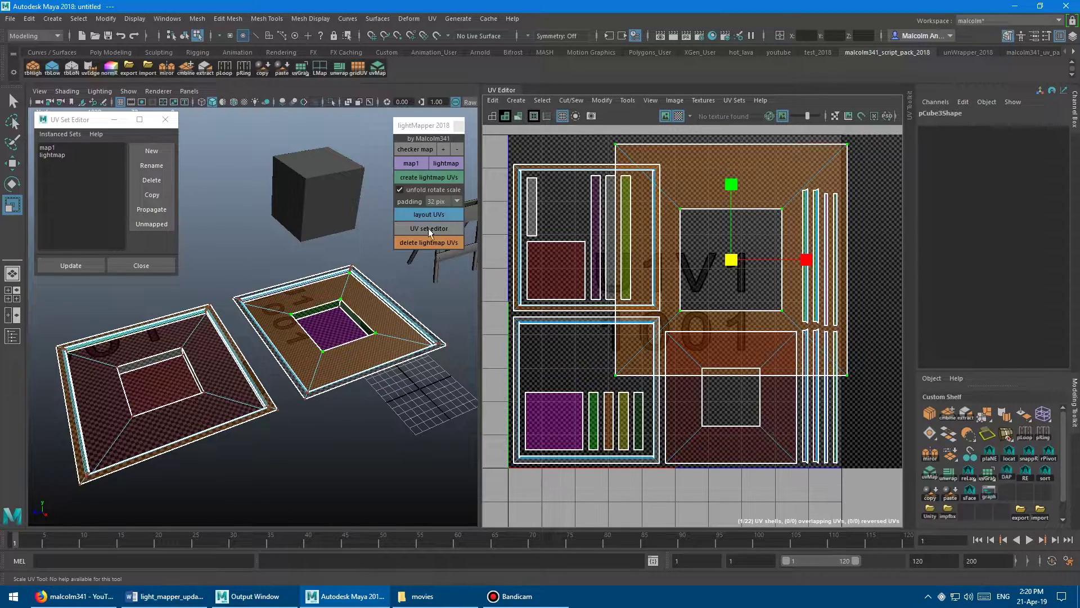
Lay out the frames' lightmap UVs with 32 pix padding and unfold rotate scale on, and turn unfold rotate scale off
left_click(416, 215)
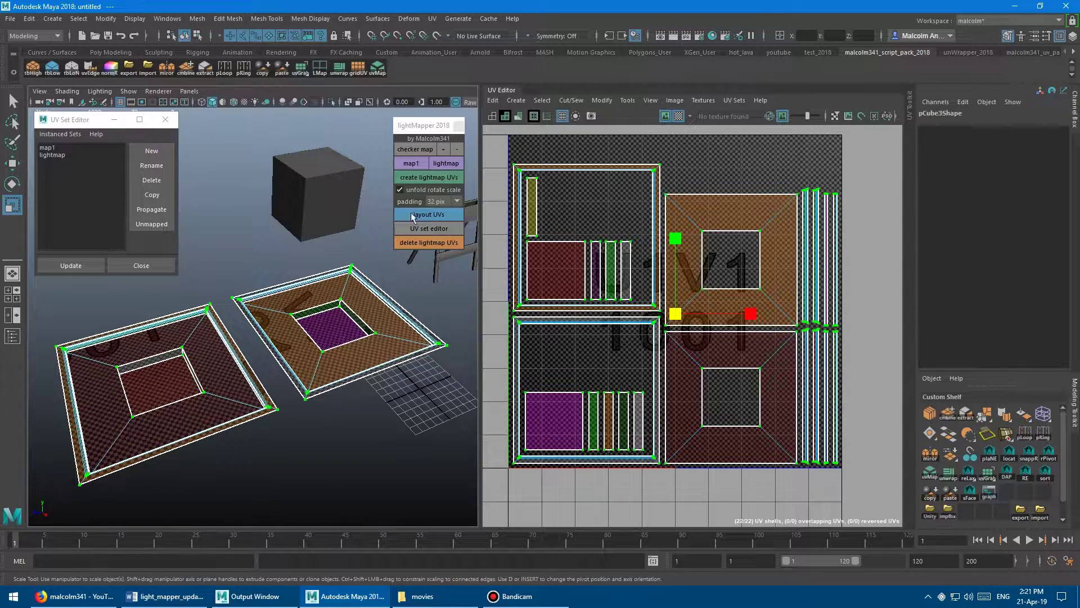
left_click(407, 188)
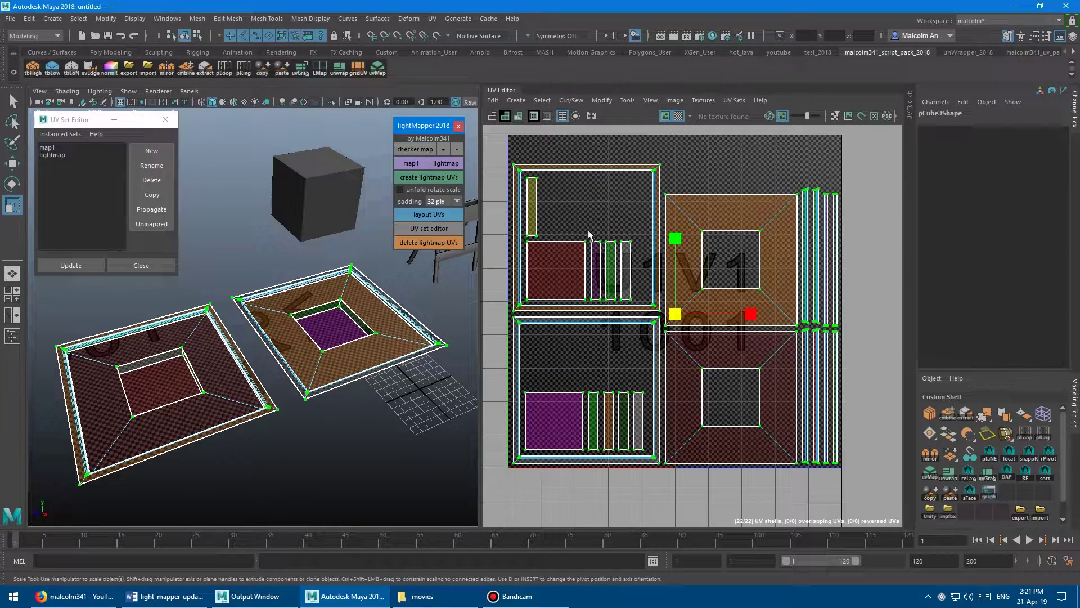
Stretch the four thin strip shells beside the purple square by moving their top UVs up, and lay out the UVs again
right_click(595, 342)
right_click_drag(595, 342, 627, 343)
left_click_drag(650, 370, 587, 402)
key("w")
left_click_drag(619, 359, 625, 297)
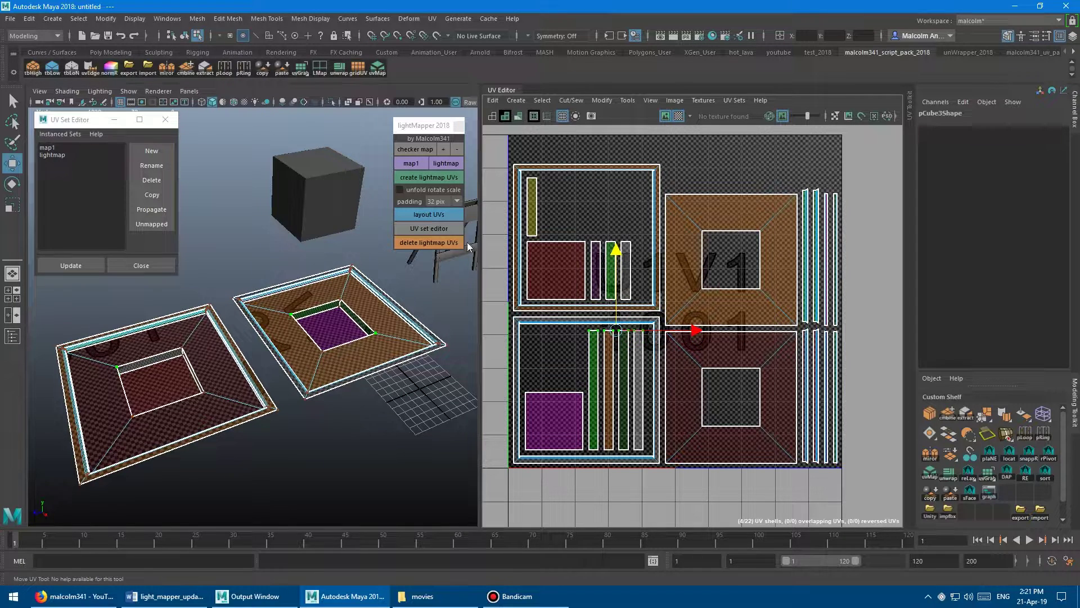
left_click(433, 215)
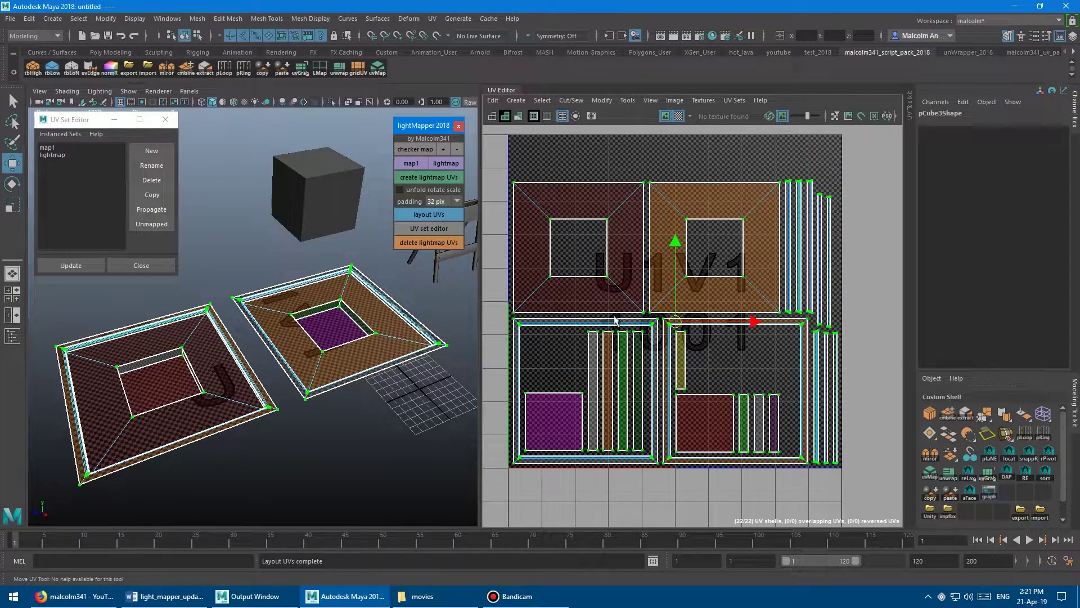
Stretch the purple square shell into a tall rectangle by moving its top UVs up, and rerun the UV layout
left_click_drag(523, 381, 589, 415)
left_click_drag(553, 361, 560, 293)
left_click(437, 212)
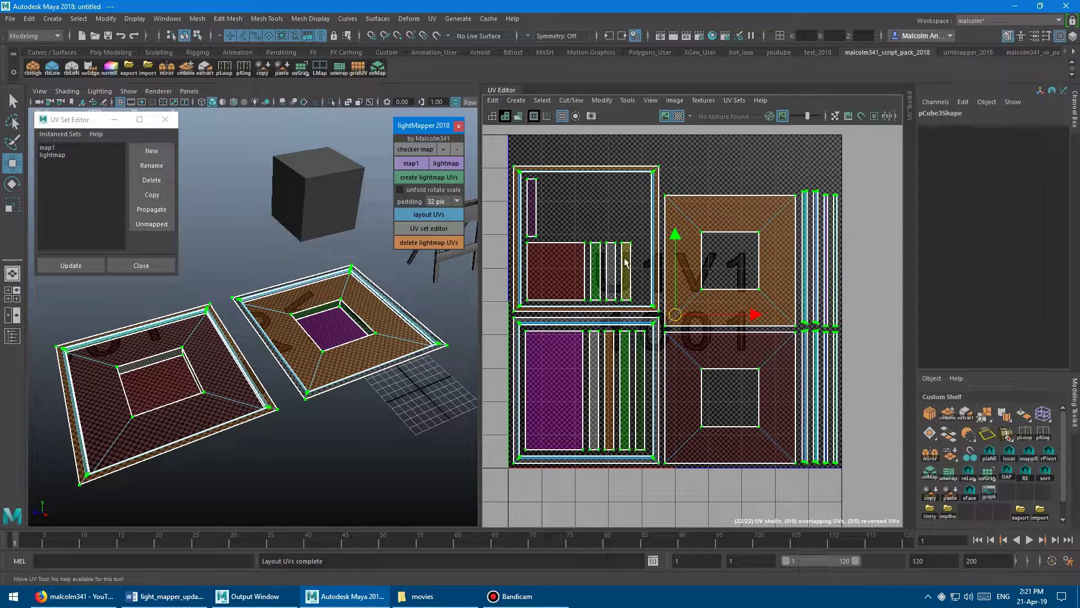
Rotate the three thin strip shells beside the red square to horizontal and rerun the UV layout
left_click_drag(636, 224, 595, 249)
right_click_drag(576, 213, 585, 217)
key("r")
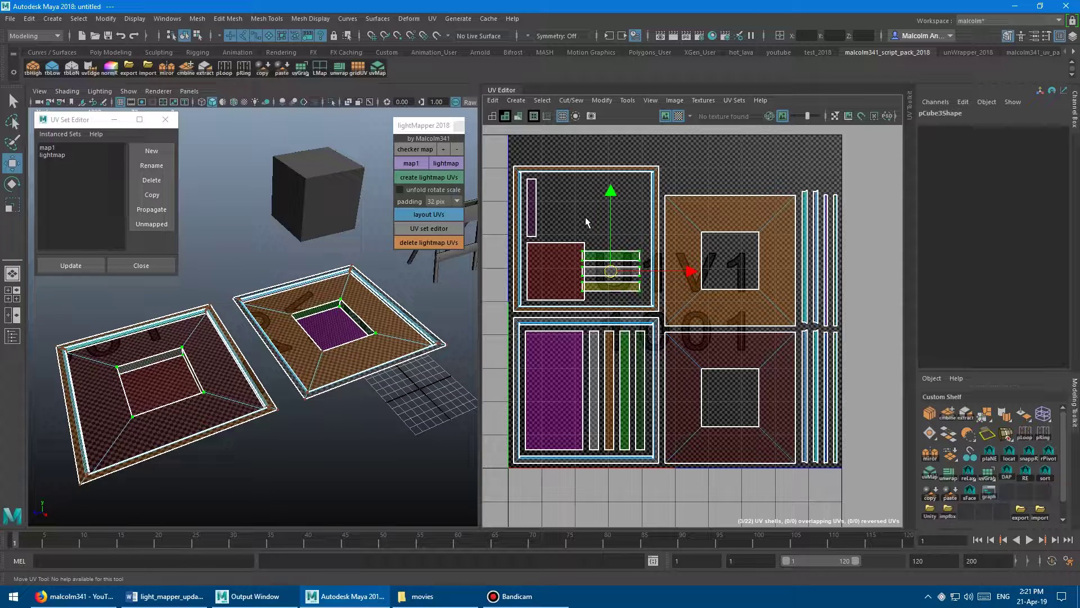
left_click(432, 214)
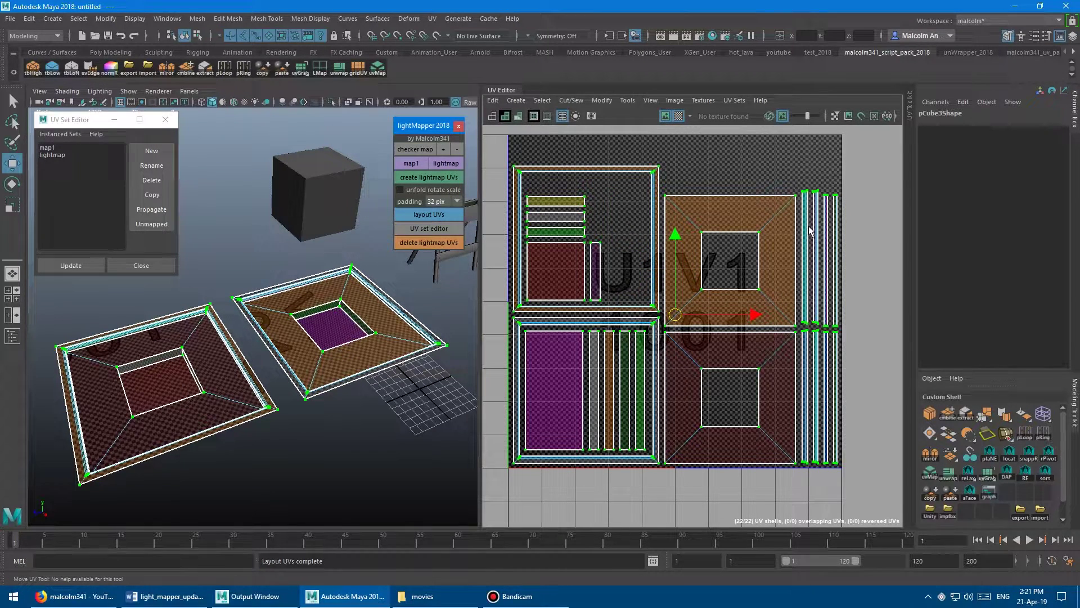
Scale the whole orange frame shell up uniformly and repack the shells with the UV layout
left_click_drag(693, 179, 662, 203)
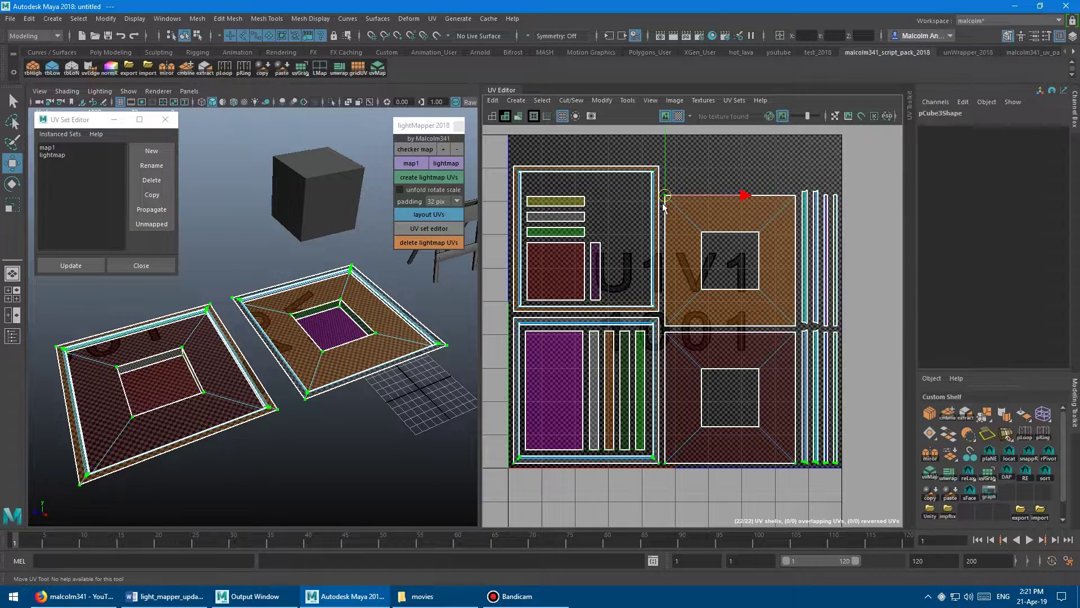
right_click_drag(711, 166, 734, 180, "ctrl")
key("r")
left_click_drag(728, 259, 762, 265)
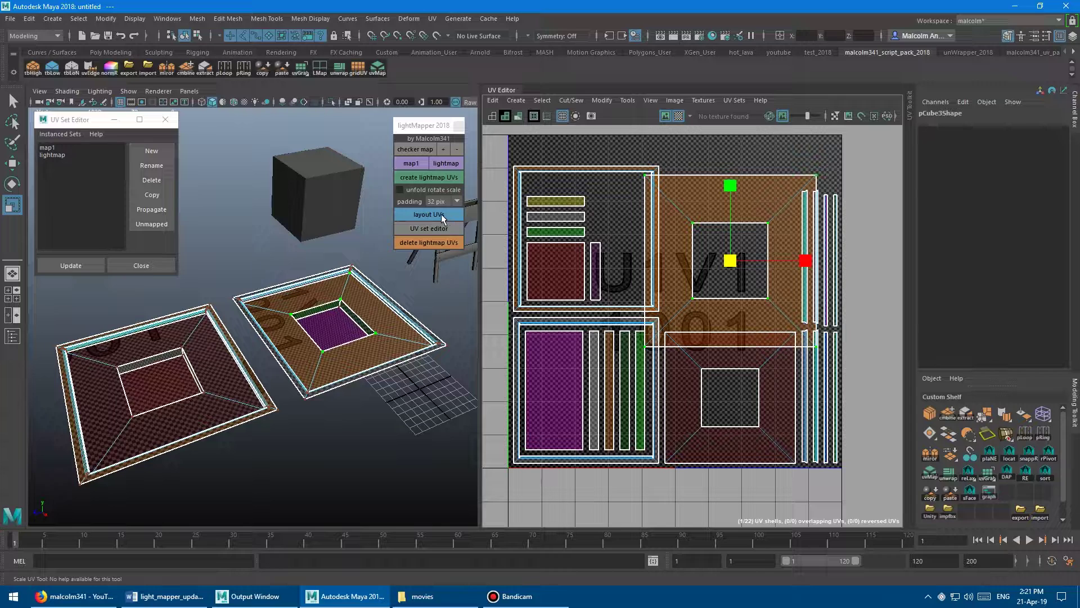
left_click(441, 214)
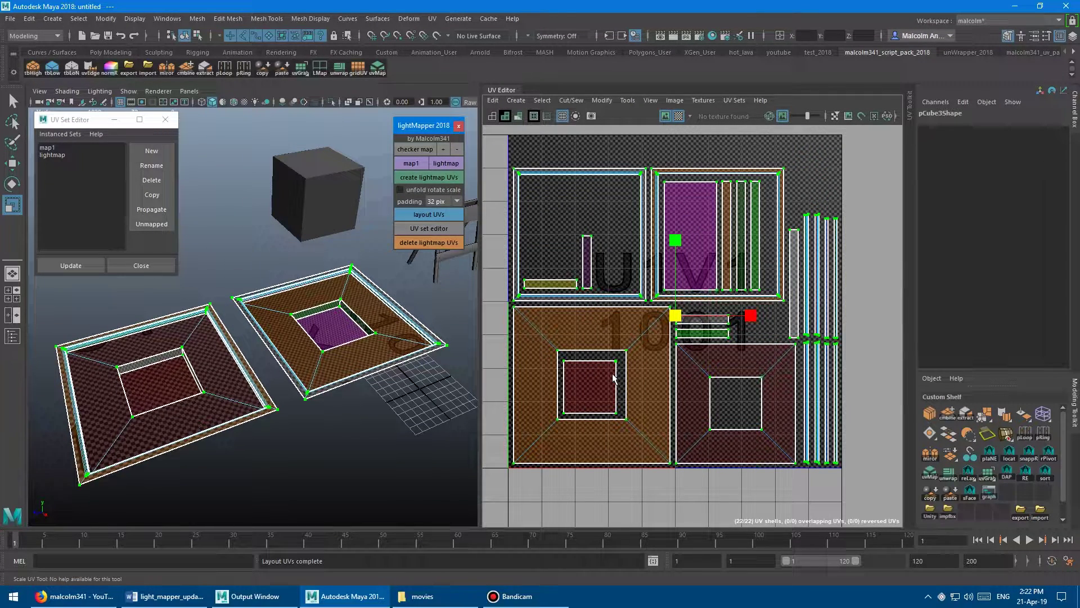
Scale the red square shell inside the orange frame down to a tiny square and rerun the UV layout
left_click(617, 362)
right_click_drag(586, 369, 606, 382, "ctrl")
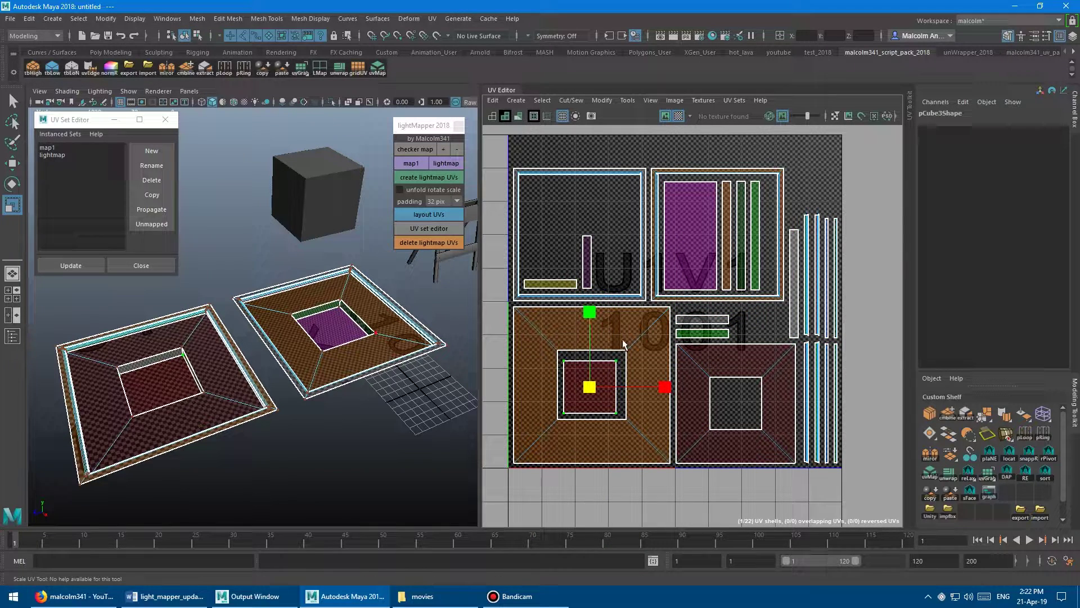
left_click_drag(588, 386, 526, 401)
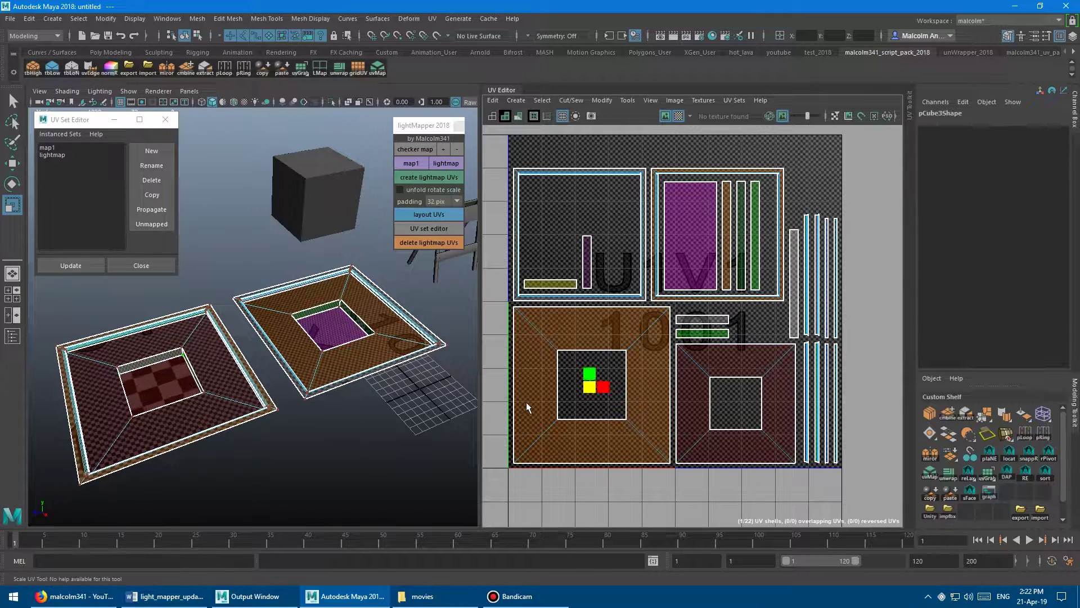
left_click(424, 214)
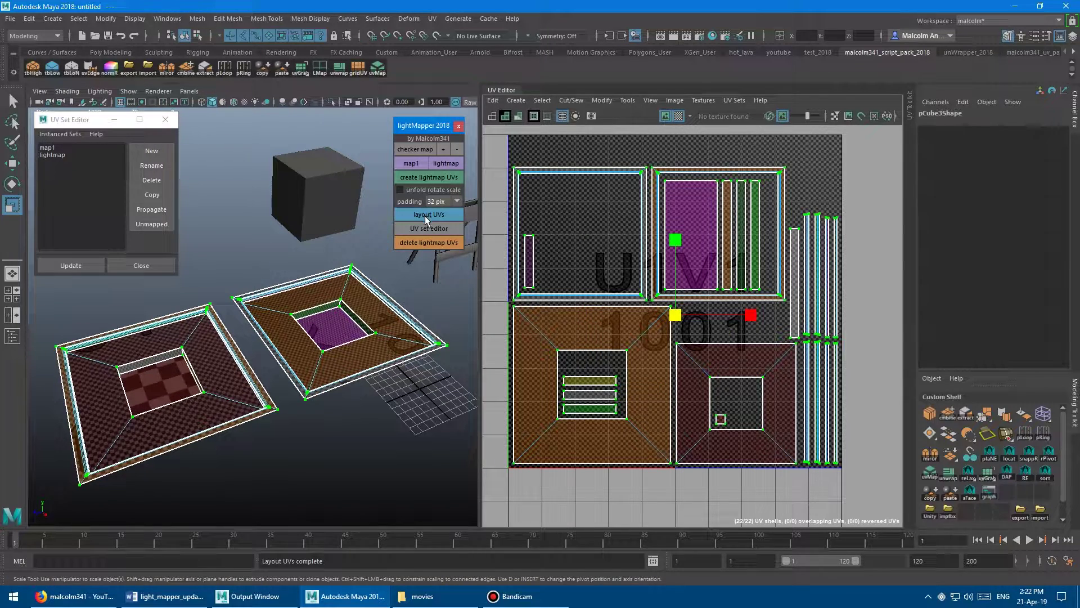
Rotate the five long strip shells at the UV tile's upper edge region to horizontal and lay out the UVs again
left_click_drag(859, 185, 790, 247)
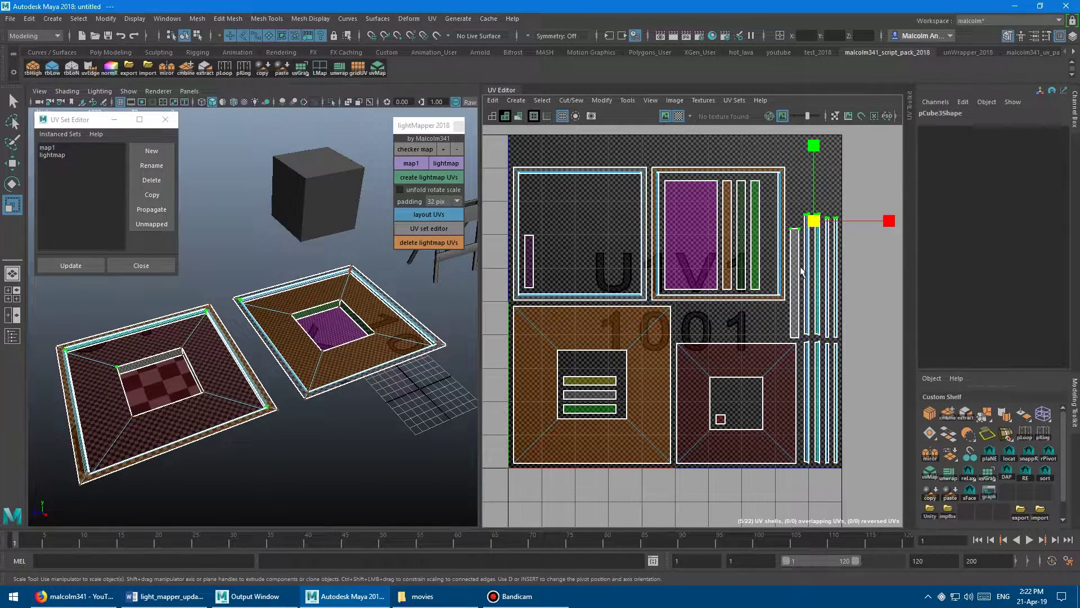
key("alt+r")
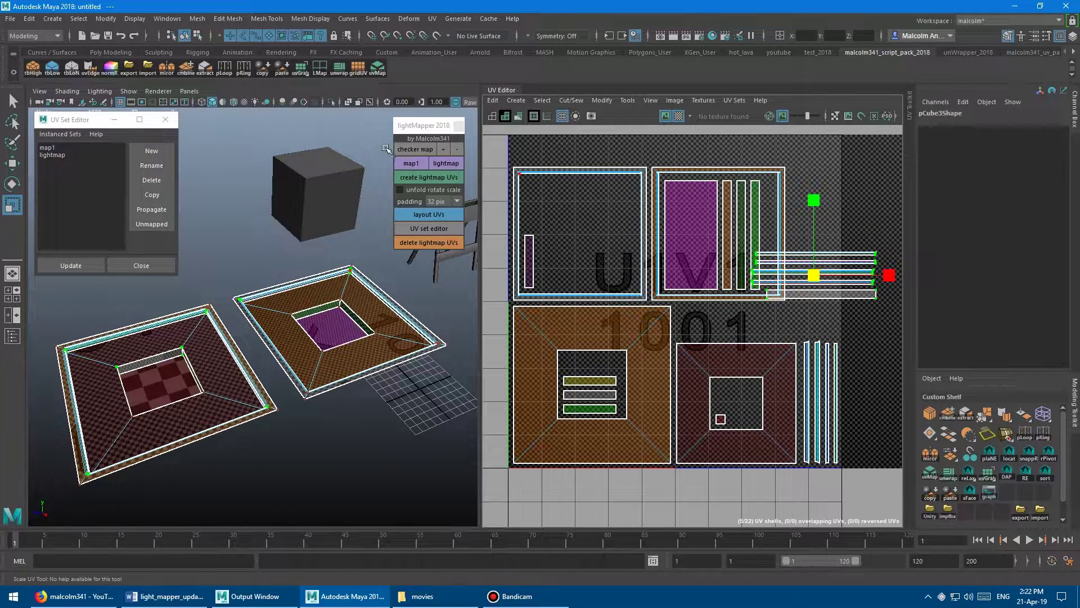
left_click(427, 214)
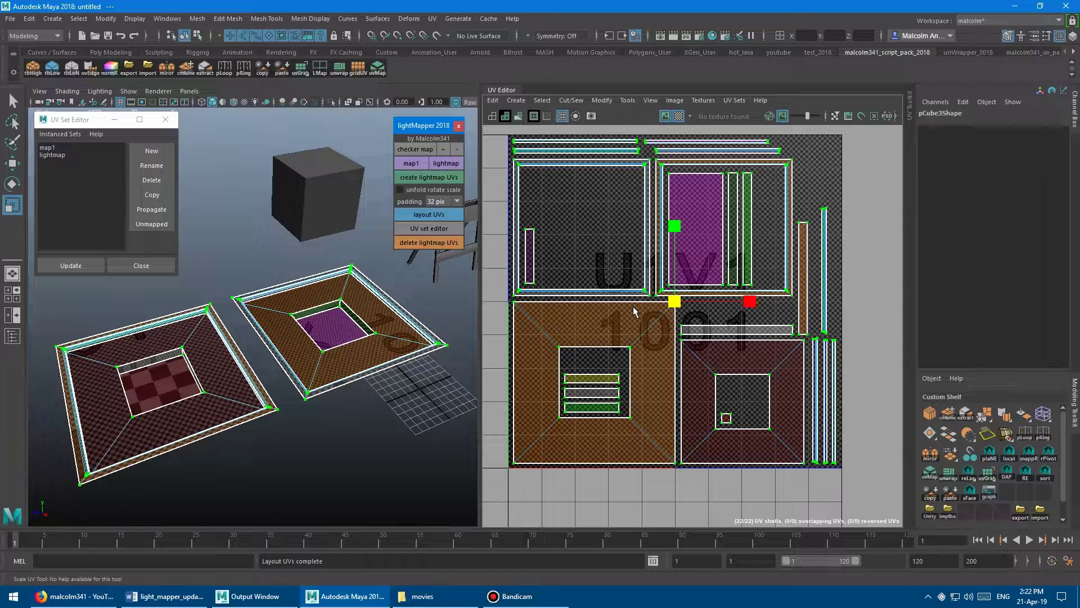
Enable unfold rotate scale and lay out the frames' lightmap UVs to reset the edited shells' proportions
left_click(303, 250)
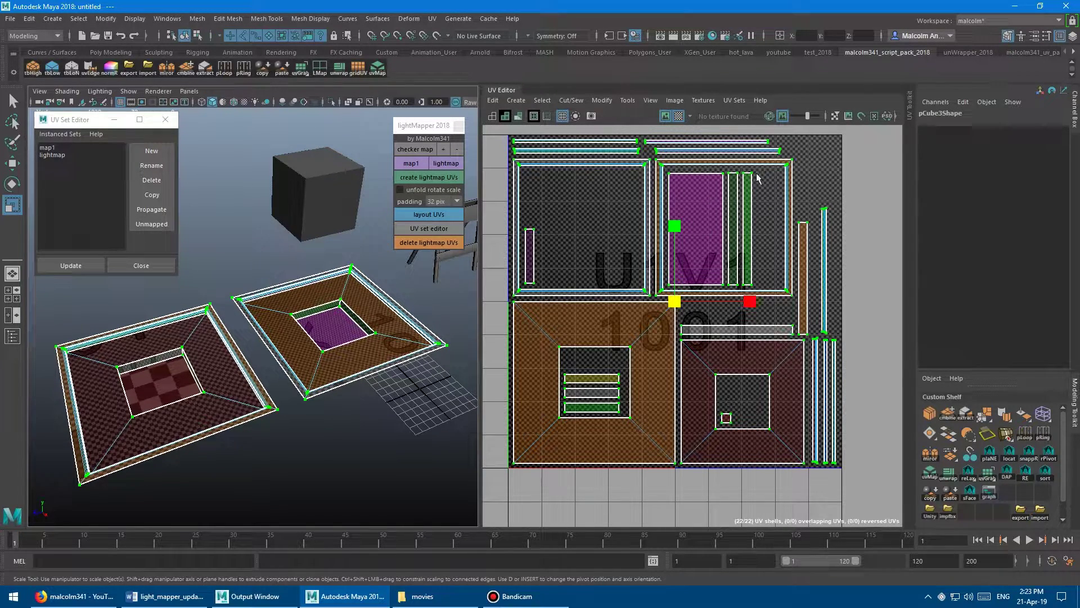
left_click(400, 189)
left_click(421, 214)
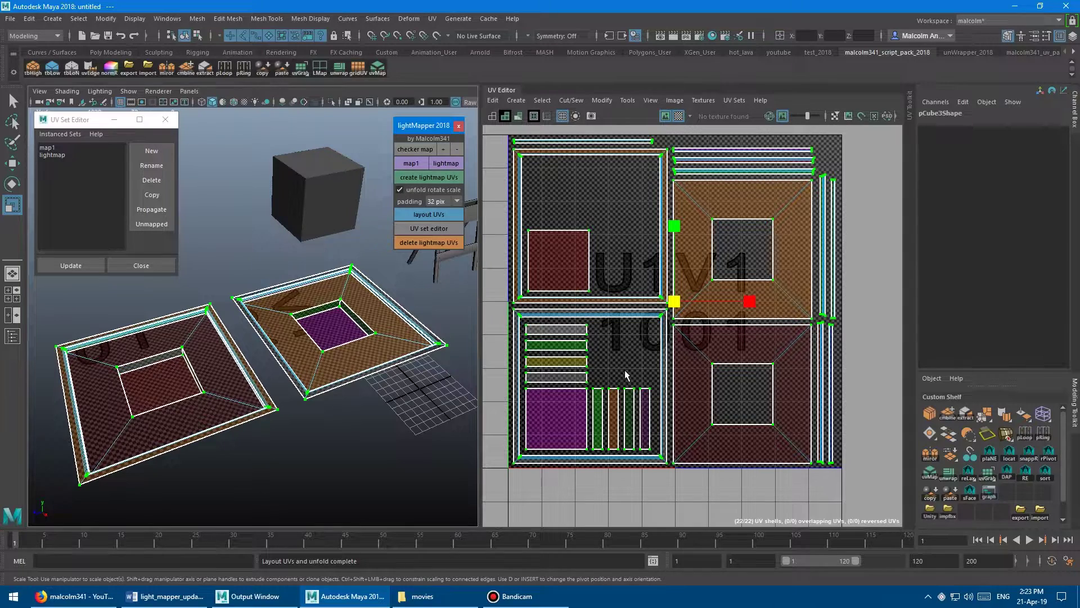
Create lightmap UVs with 32 pix padding for the frames mesh and for the cube
left_click(206, 194)
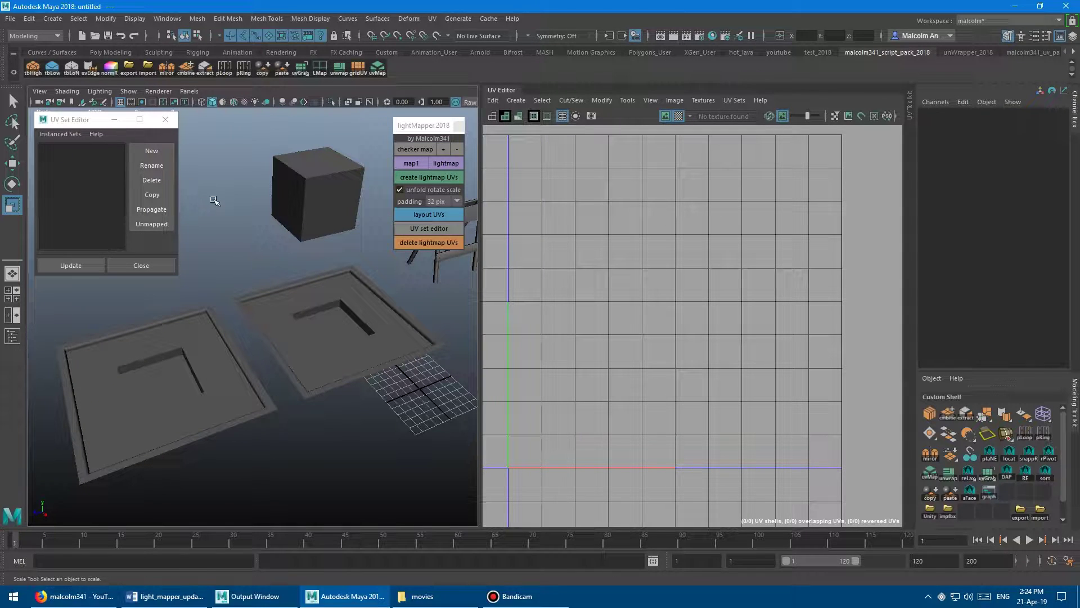
left_click(304, 290)
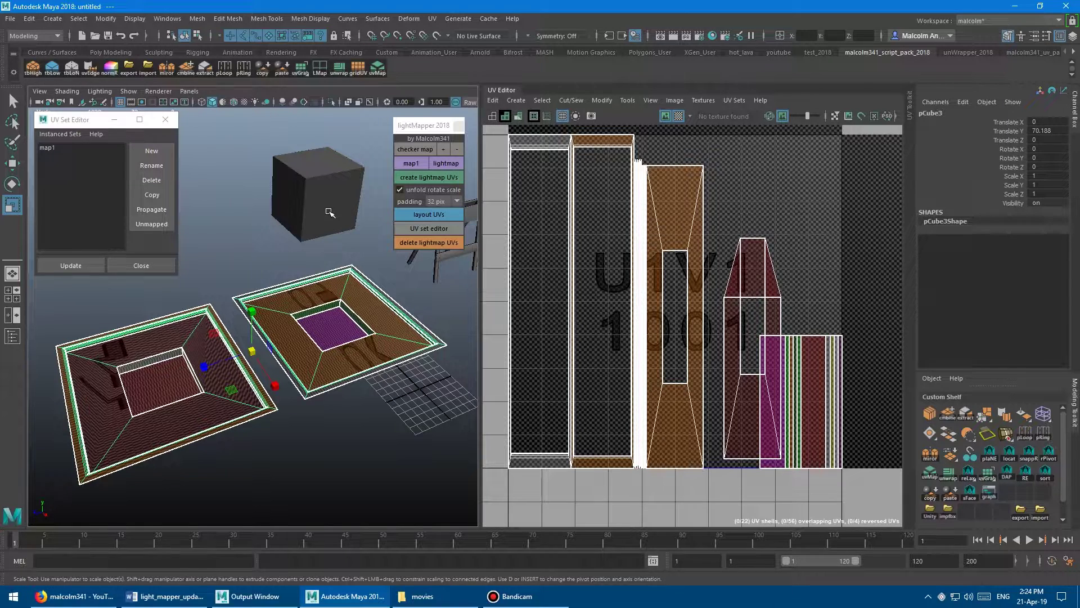
left_click(423, 176)
left_click(358, 192)
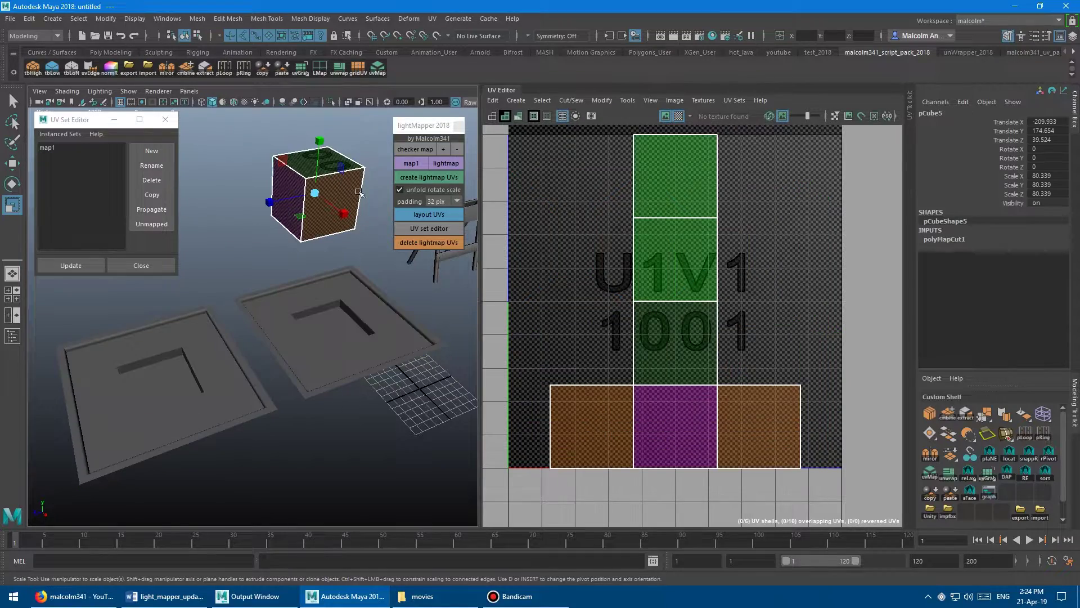
left_click(424, 176)
Create lightmap UVs with 32 pix padding for the road barricade mesh
left_click_drag(324, 218, 228, 235, "alt")
middle_click_drag(227, 235, 175, 243, "alt")
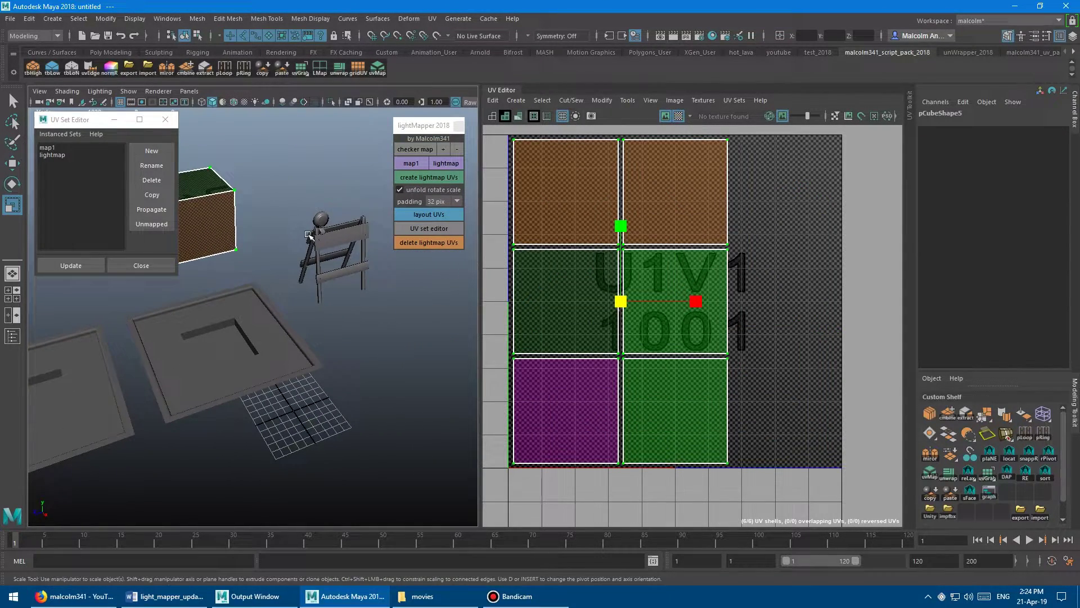
left_click(319, 235)
left_click(414, 177)
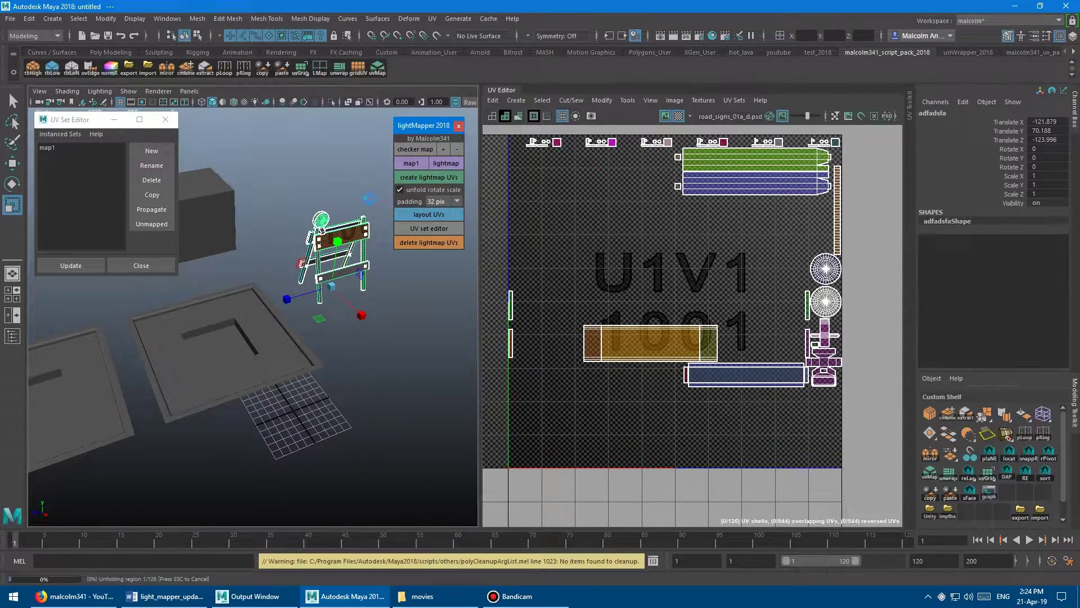
middle_click_drag(252, 203, 275, 201, "alt")
scroll(313, 203, "down", 3)
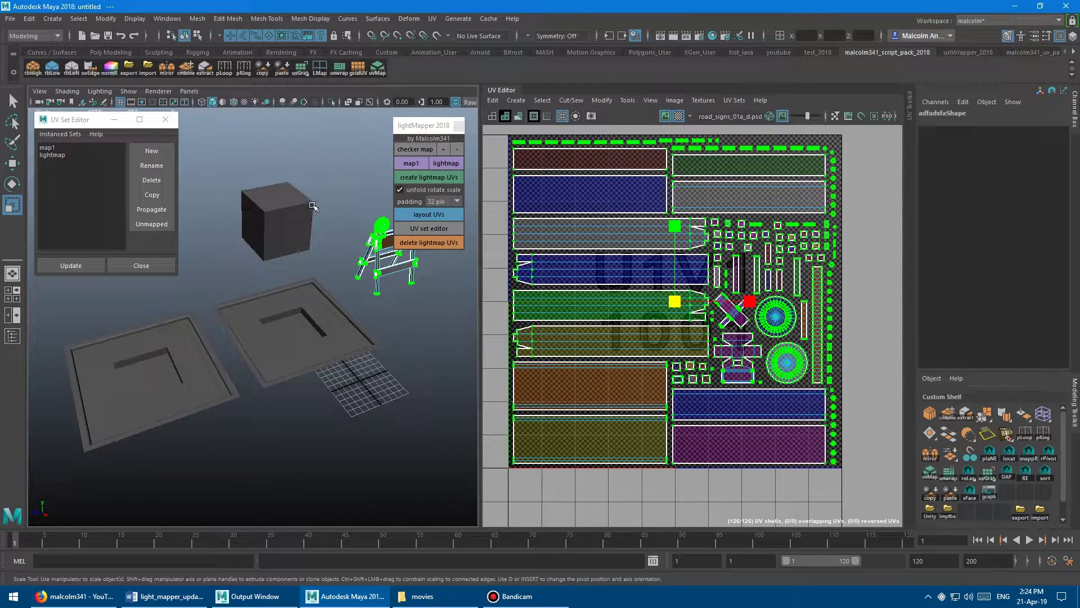
Switch all meshes to the map1 UV set and examine the UVs of the cube, frames and barricade
left_click(411, 163)
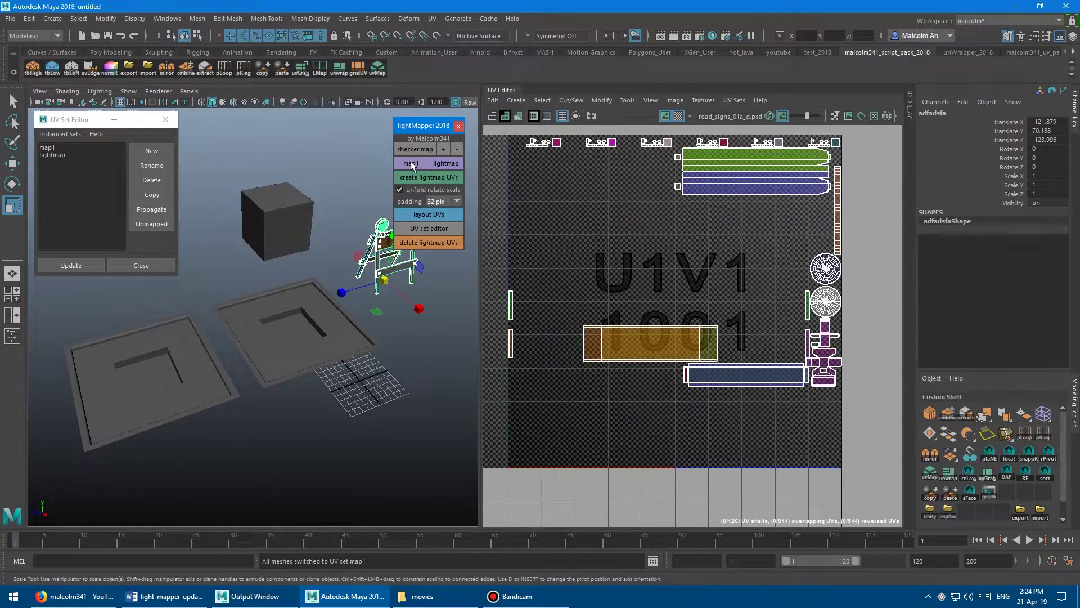
left_click(299, 212)
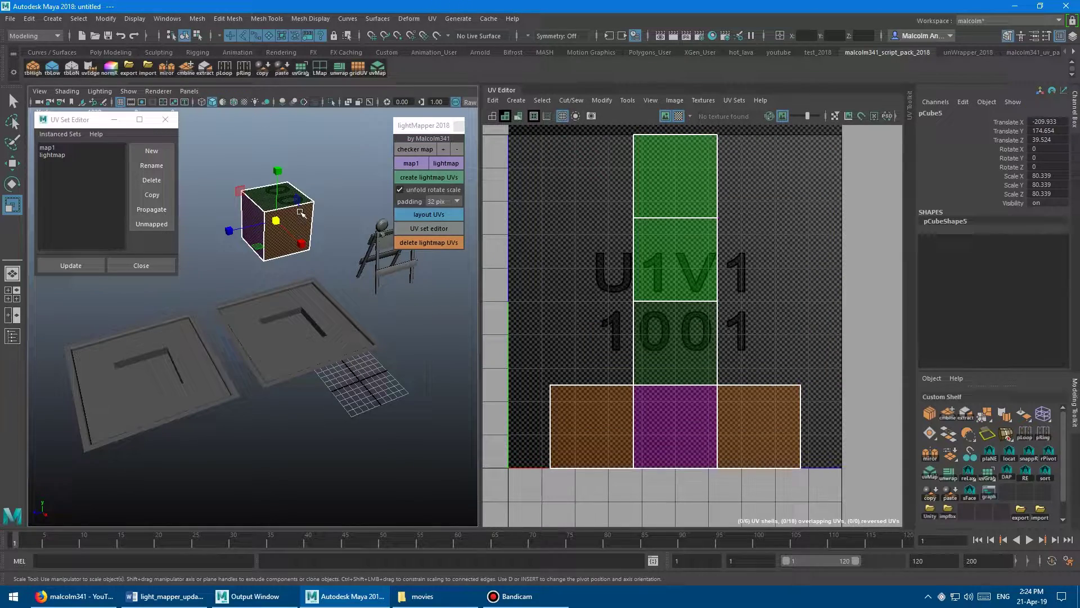
left_click(298, 311)
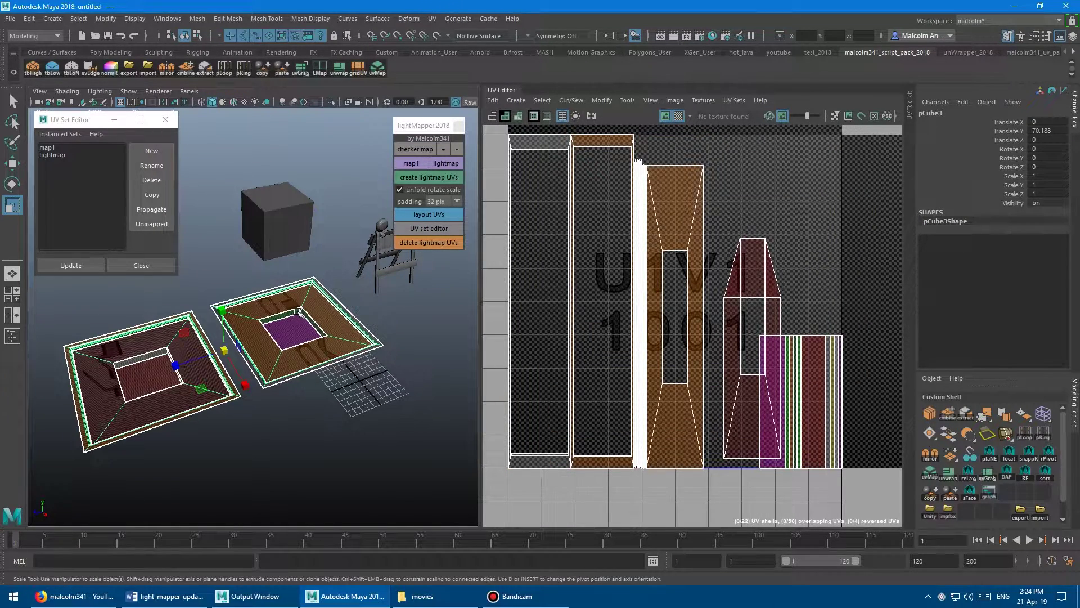
left_click(383, 240)
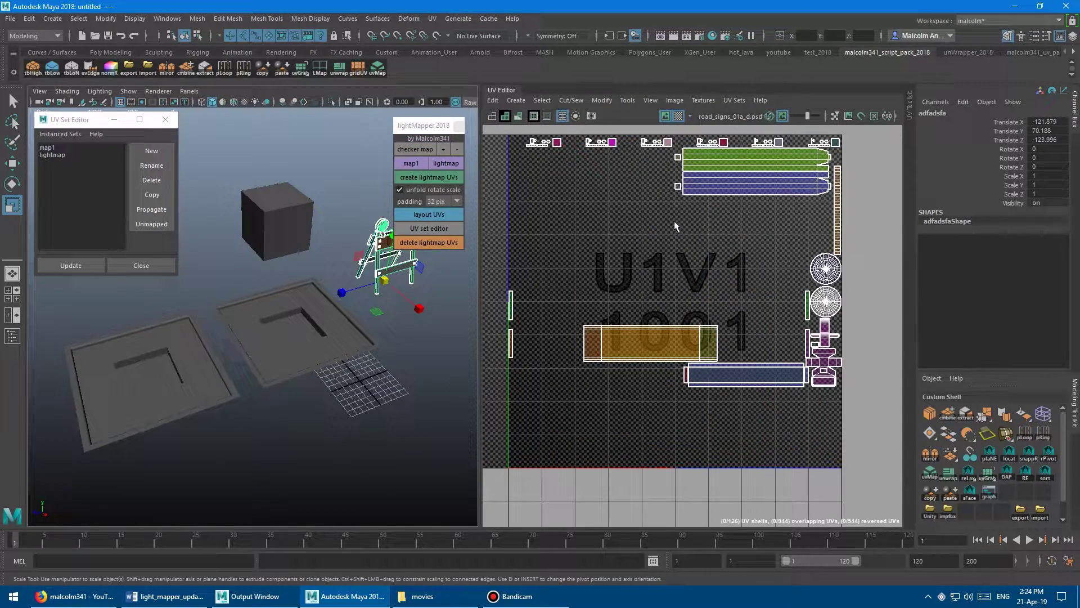
left_click(331, 332)
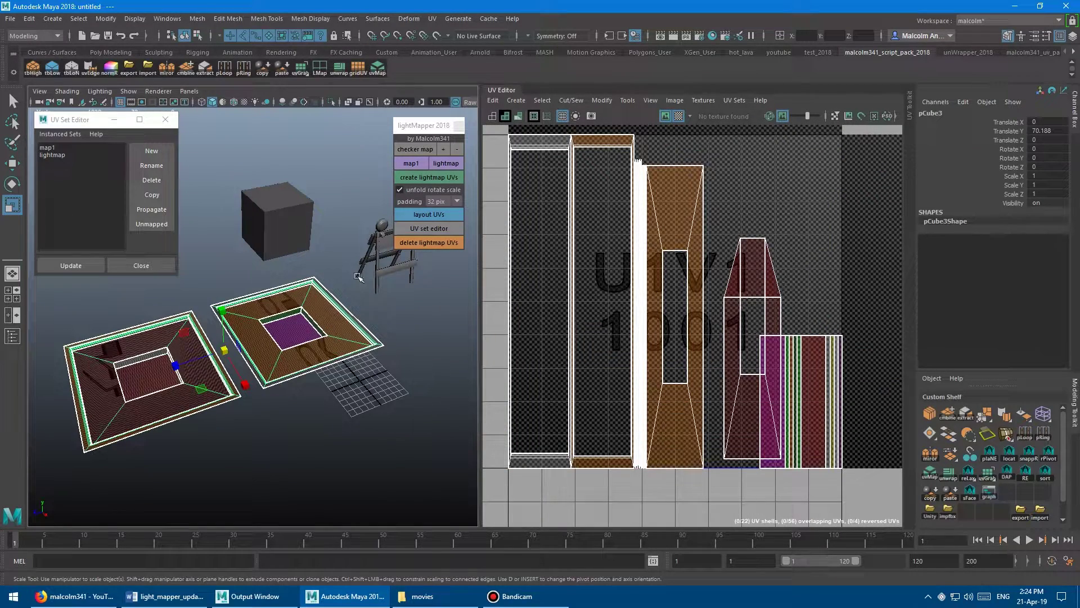
Switch all meshes to the lightmap UV set and examine the layouts of the barricade, cube and frames
left_click(443, 163)
left_click(375, 235)
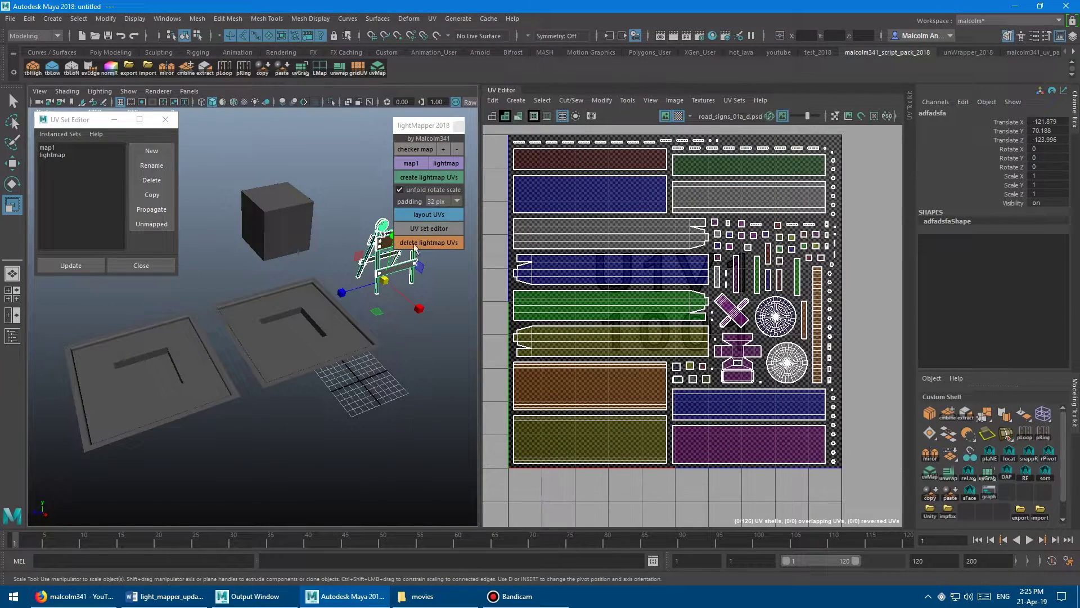
left_click(297, 221)
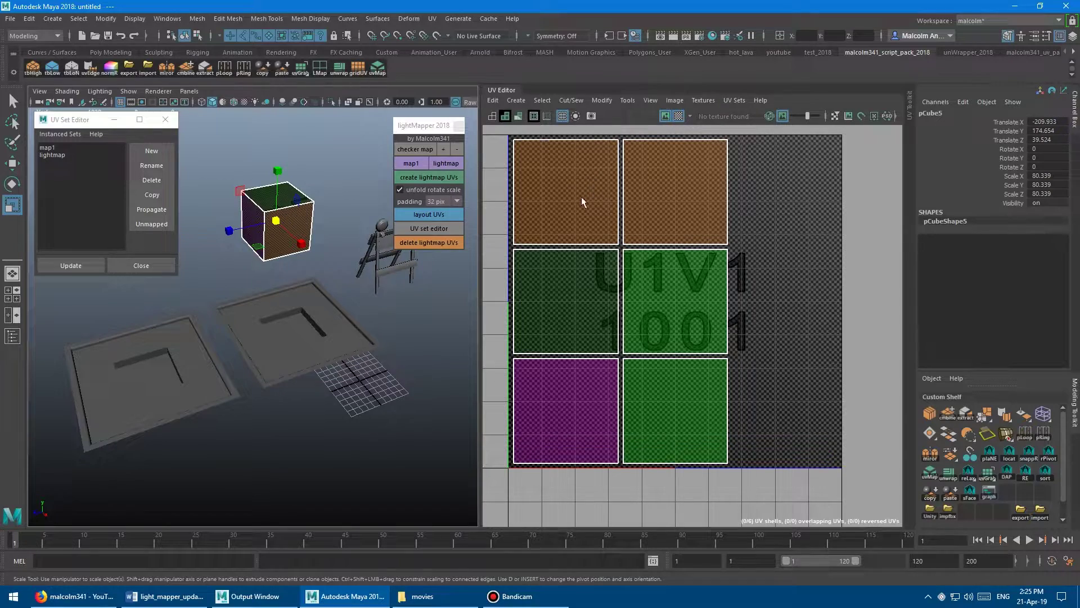
left_click(329, 302)
left_click(293, 213)
left_click(374, 253)
Create lightmap UVs for the cube with its sewn single-shell UVs, and switch back to map1 to compare
scroll(342, 187, "up", 5)
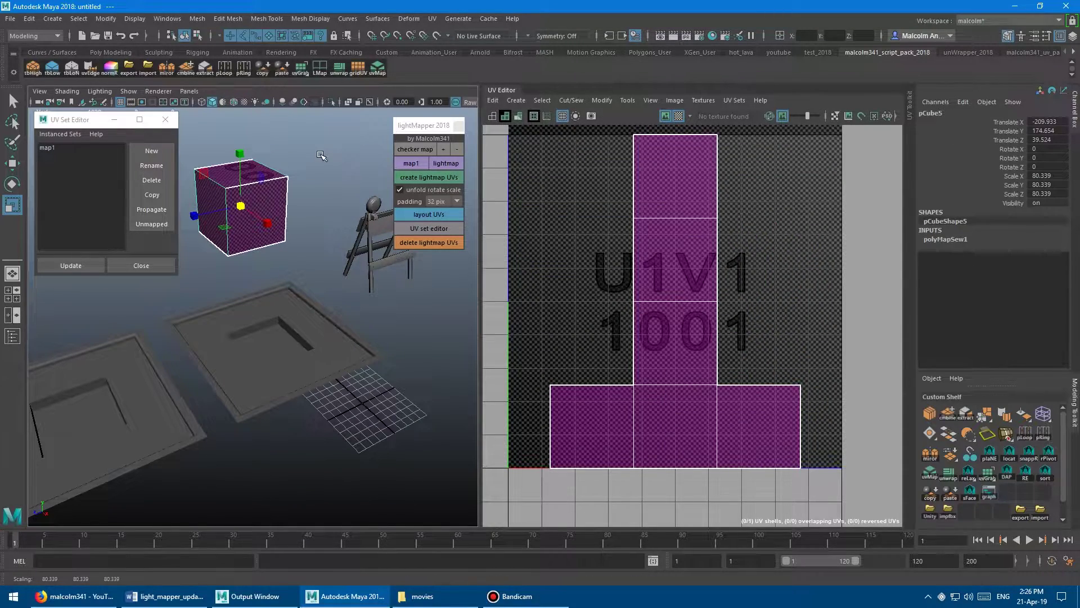
left_click_drag(315, 208, 345, 232, "alt")
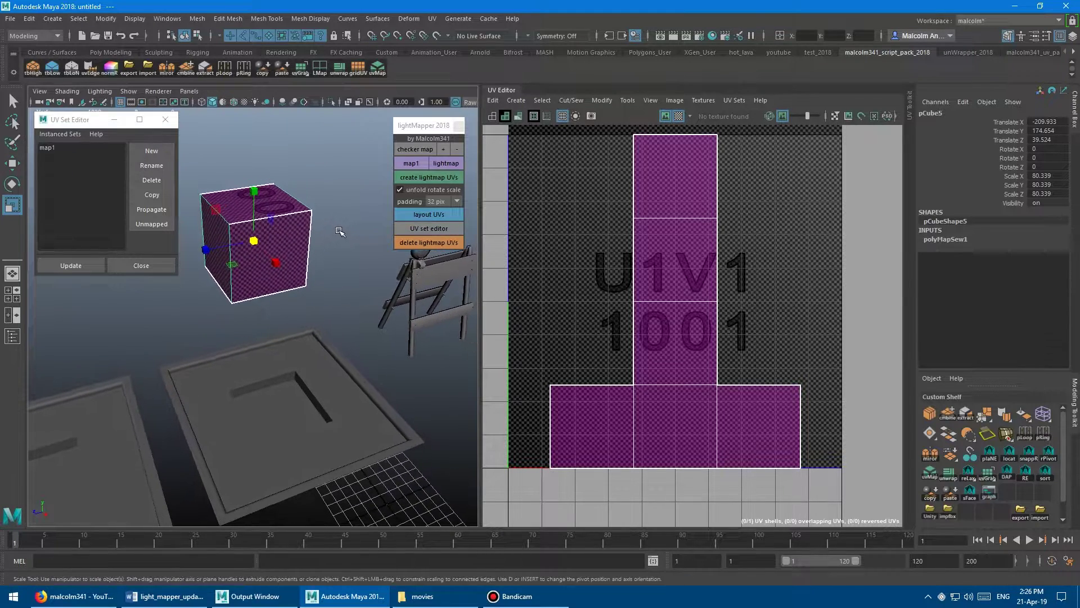
left_click(424, 177)
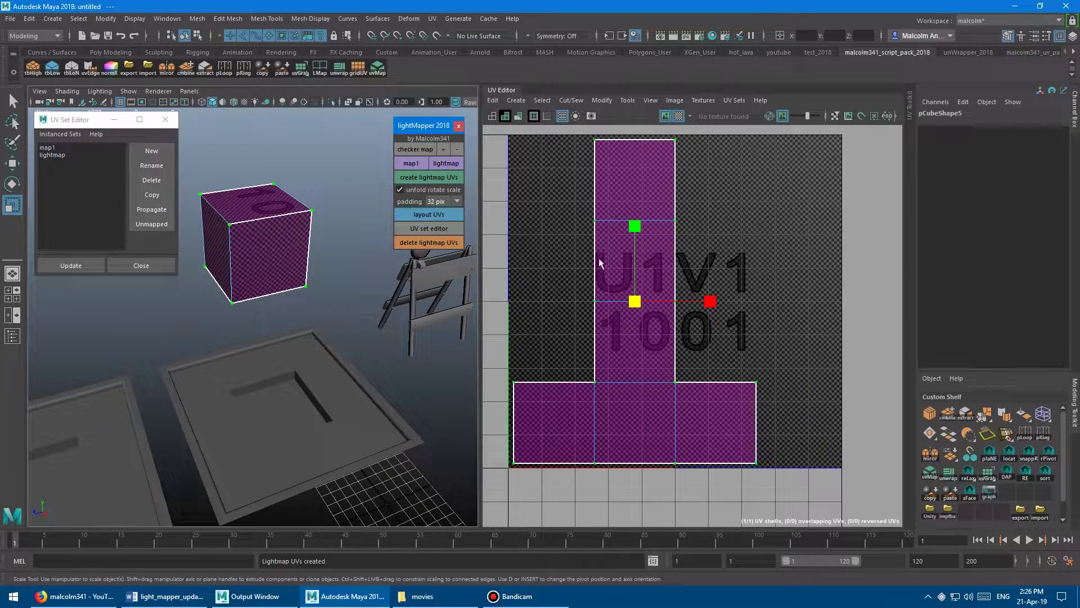
left_click(410, 163)
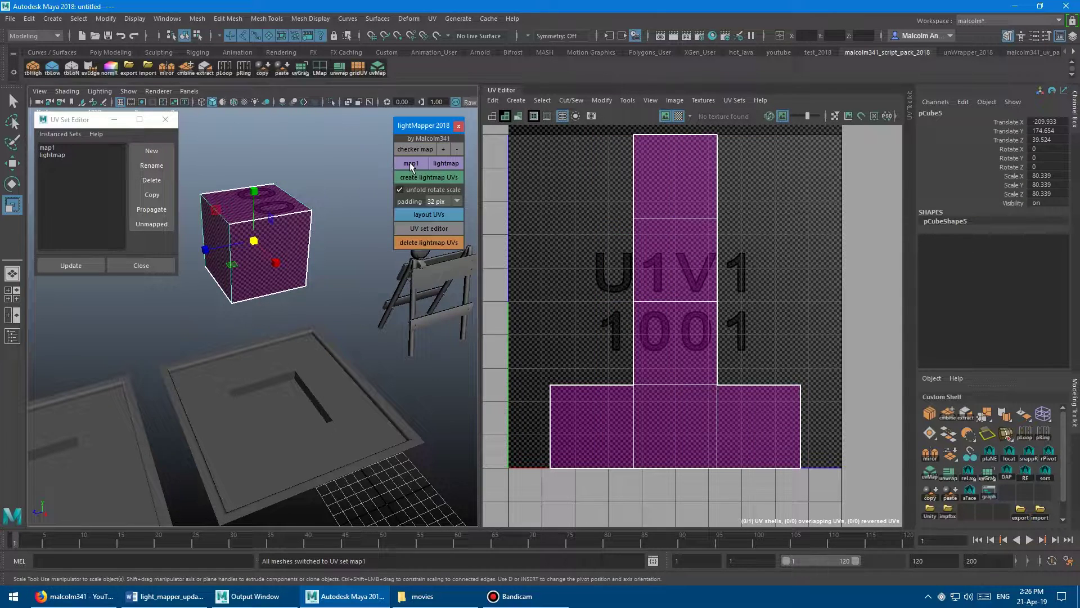
Switch to the lightmap UV set, cut the inner edges of the cube's UV shell, and repack with unfold rotate scale enabled
left_click(441, 163)
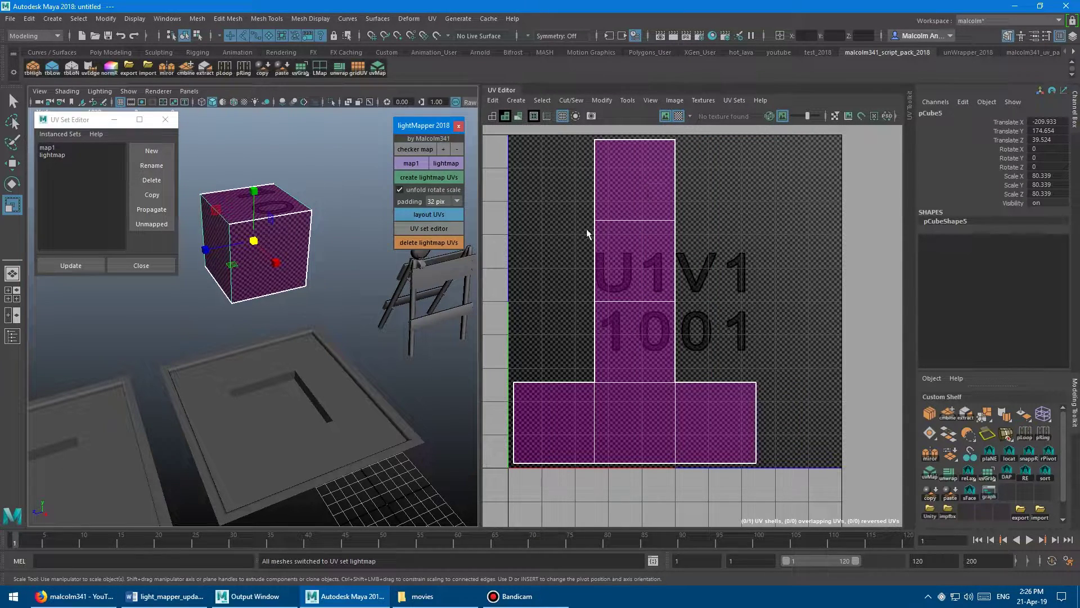
middle_click_drag(595, 208, 624, 206, "alt")
right_click_drag(632, 216, 579, 216, "alt")
right_click(659, 226)
right_click_drag(659, 226, 659, 197)
left_click(663, 216)
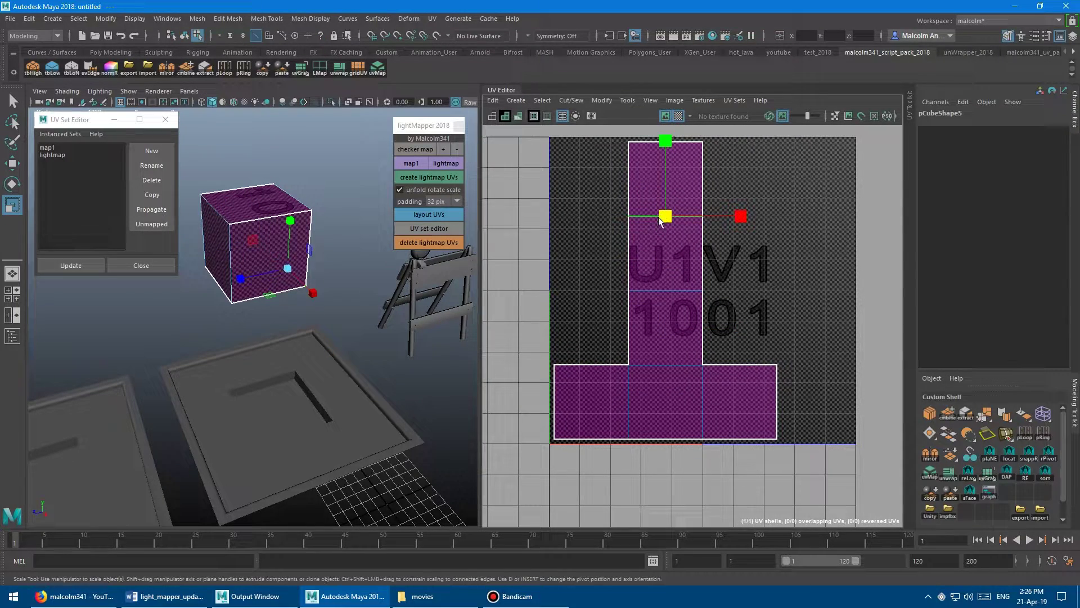
left_click(657, 290, "shift")
left_click(655, 350)
right_click(576, 218)
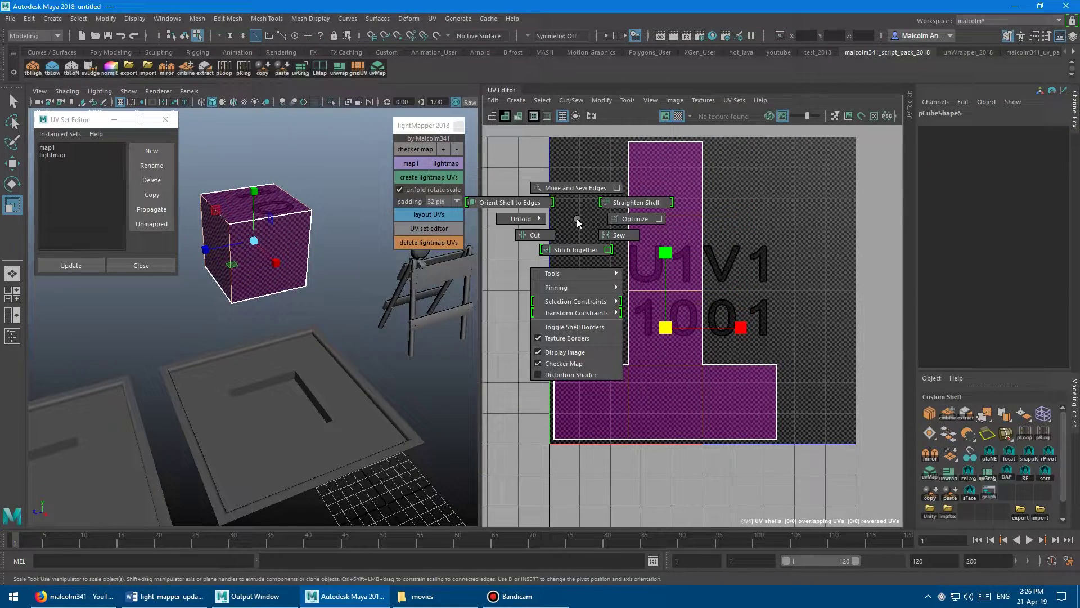
right_click_drag(554, 230, 552, 231)
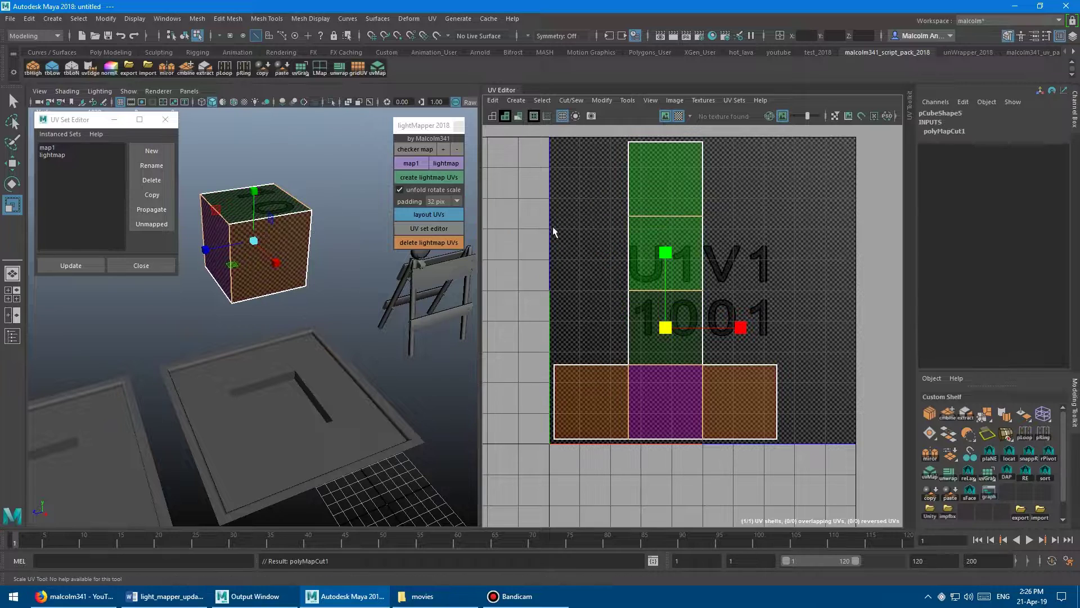
left_click(429, 213)
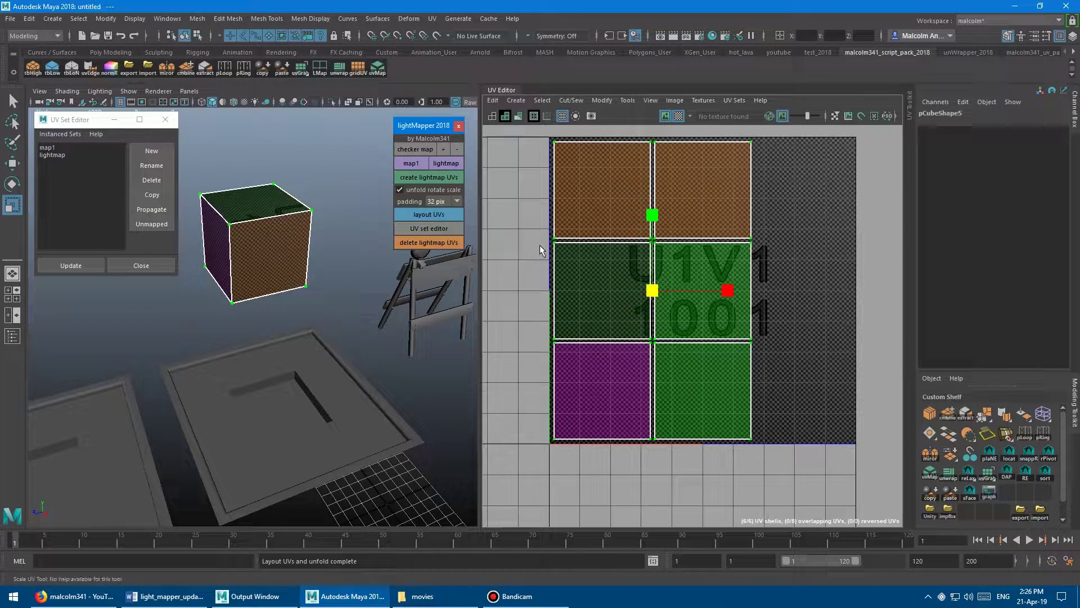
Stretch the cube's six lightmap shells horizontally and repack them with unfold rotate scale disabled
left_click(409, 191)
scroll(713, 191, "down", 1)
right_click_drag(708, 184, 744, 189)
middle_click_drag(610, 164, 618, 202, "alt")
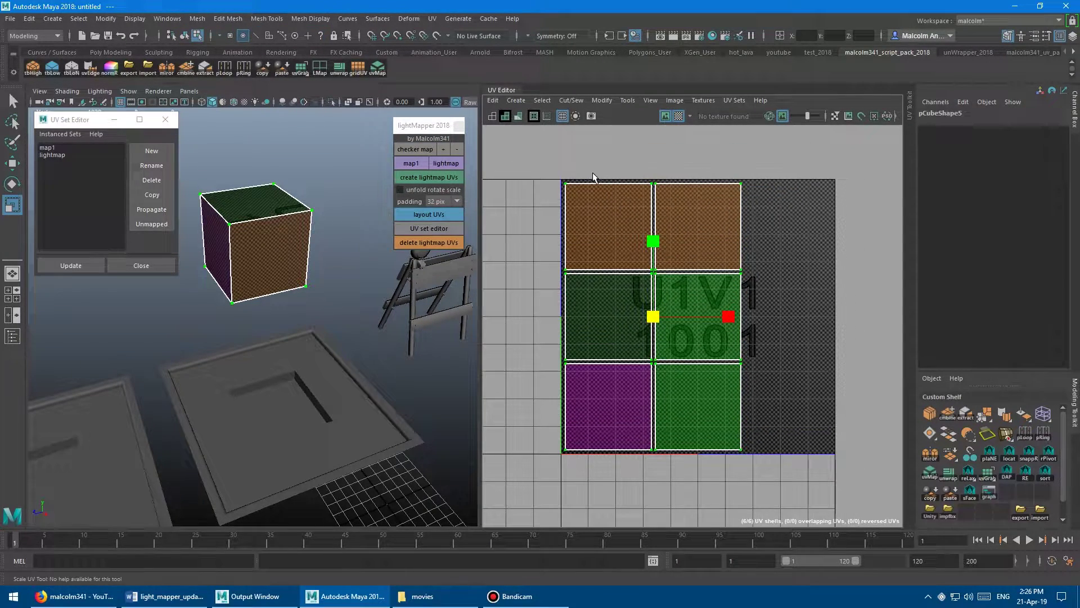
left_click_drag(729, 316, 764, 316)
left_click(432, 215)
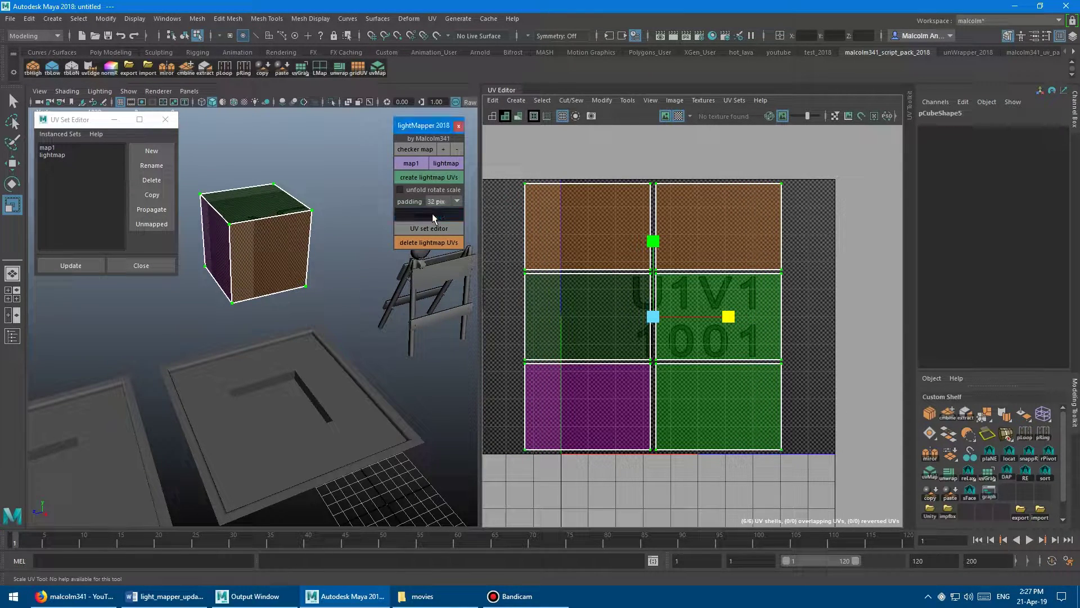
left_click_drag(767, 316, 772, 316)
left_click(431, 215)
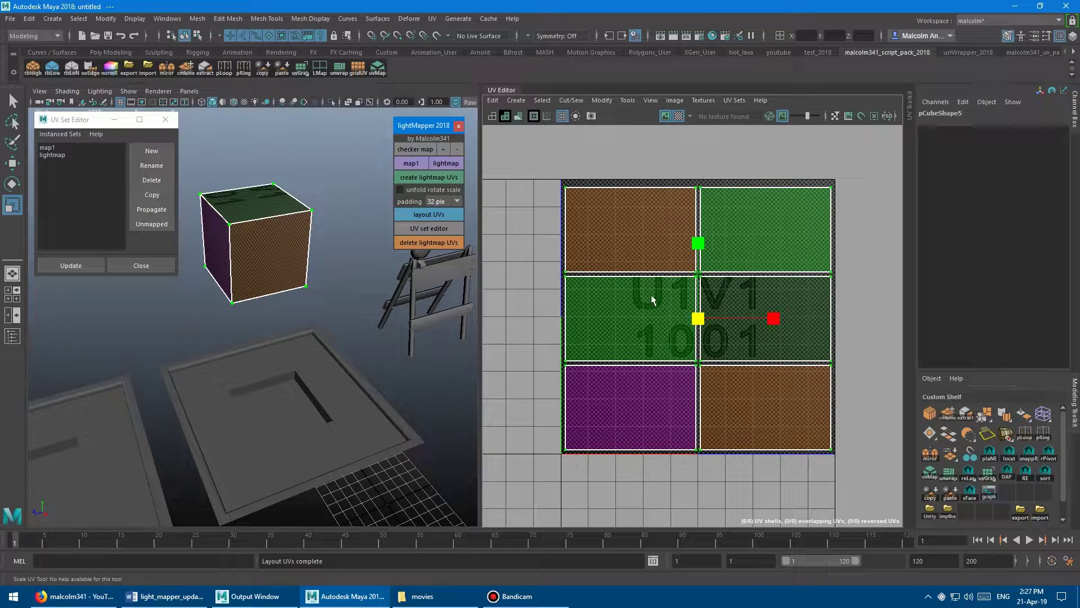
Switch all meshes to map1 and back to lightmap to compare the cube's two UV sets
left_click(420, 162)
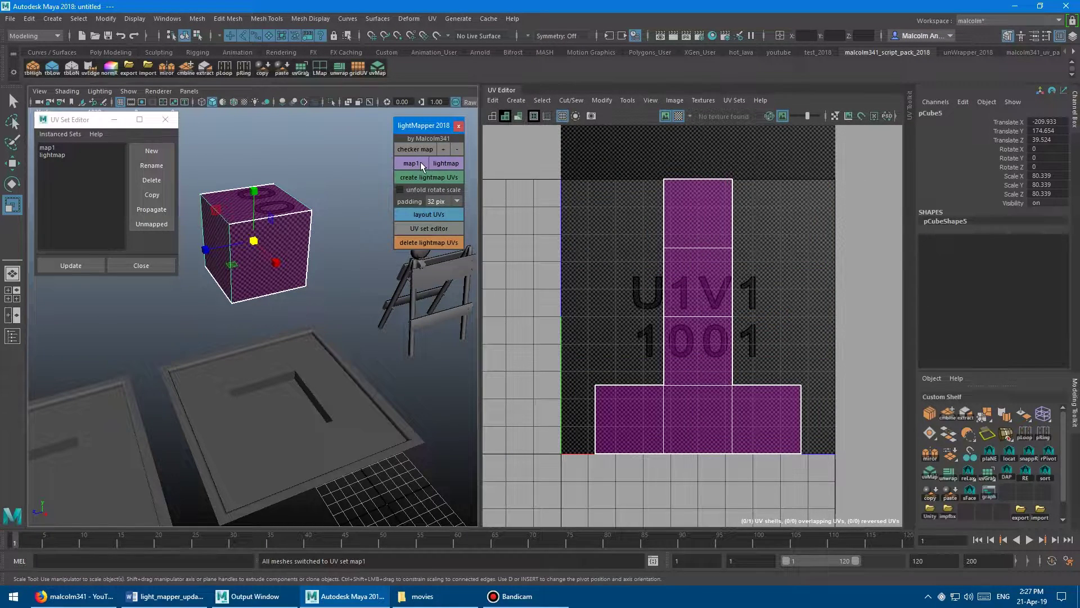
left_click(444, 163)
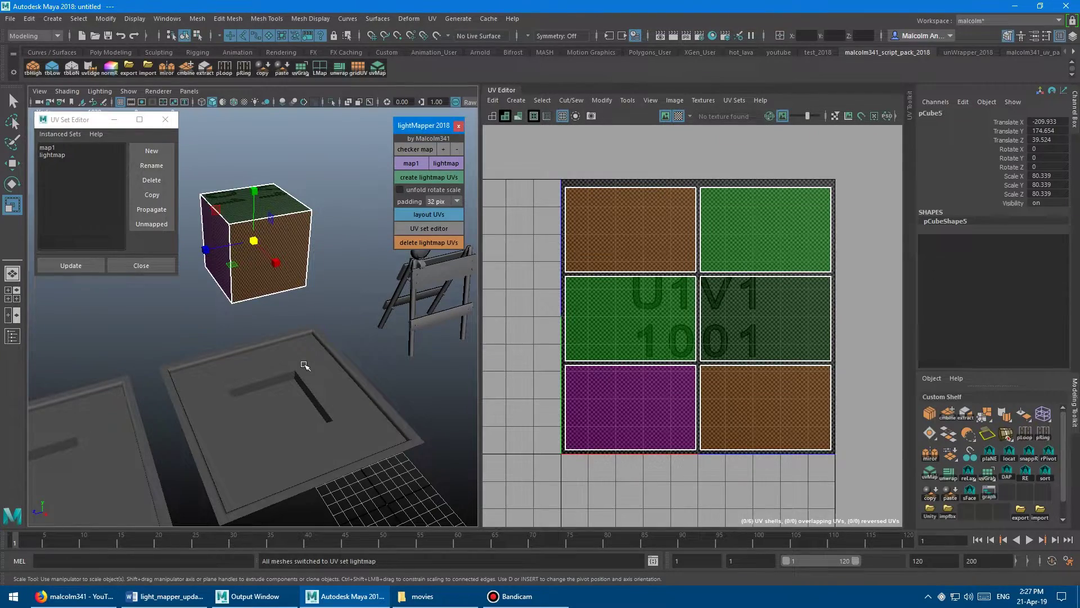
Create lightmap UVs with 32 pix padding for the two-frame mesh
left_click(306, 363)
middle_click_drag(315, 311, 339, 265, "alt")
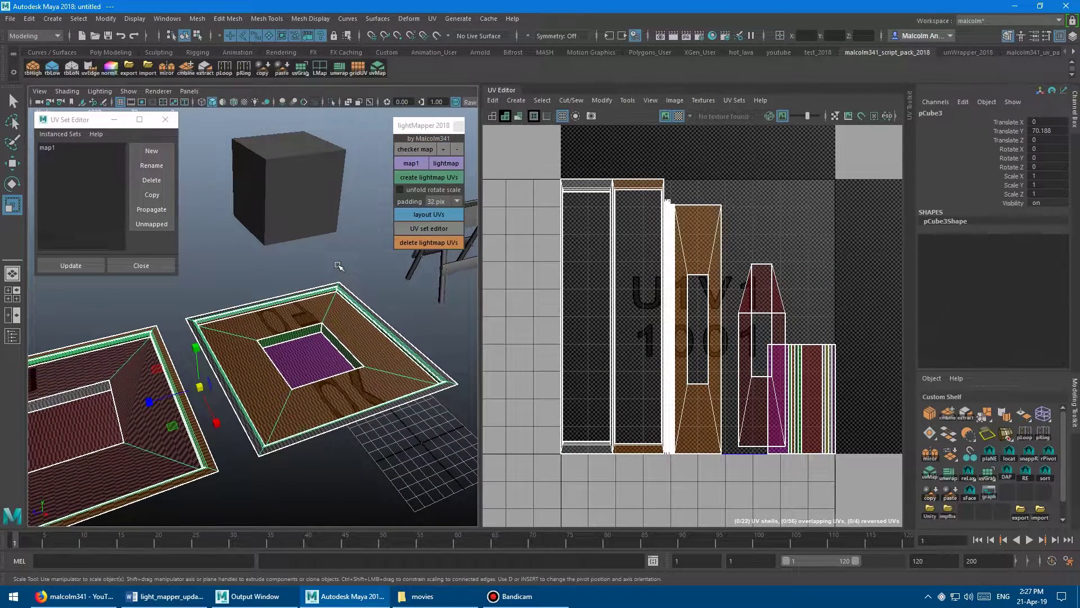
left_click(422, 176)
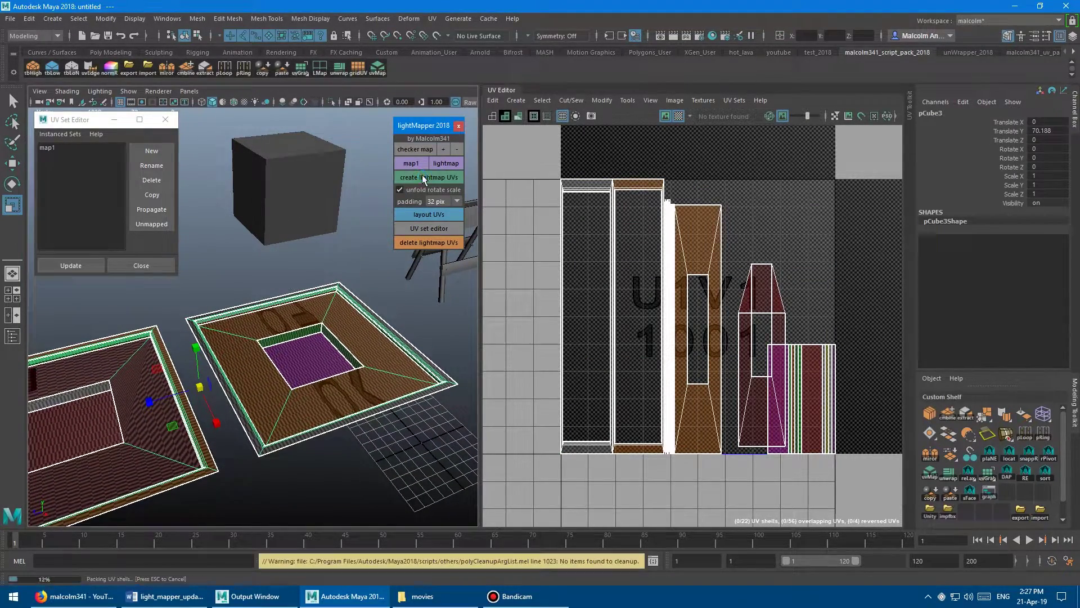
middle_click_drag(616, 280, 594, 253, "alt")
right_click_drag(594, 253, 600, 257, "alt")
middle_click_drag(599, 257, 610, 234, "alt")
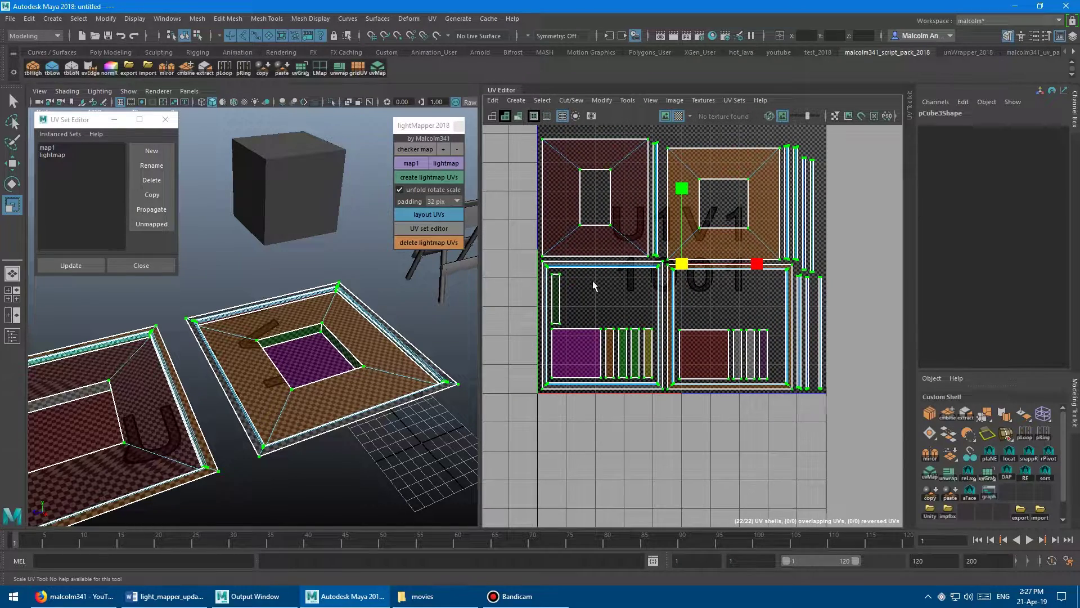
middle_click_drag(596, 283, 583, 295, "alt")
Enlarge all the shells nested inside the two frame outlines and repack the layout with unfold rotate scale disabled
right_click_drag(564, 291, 597, 289)
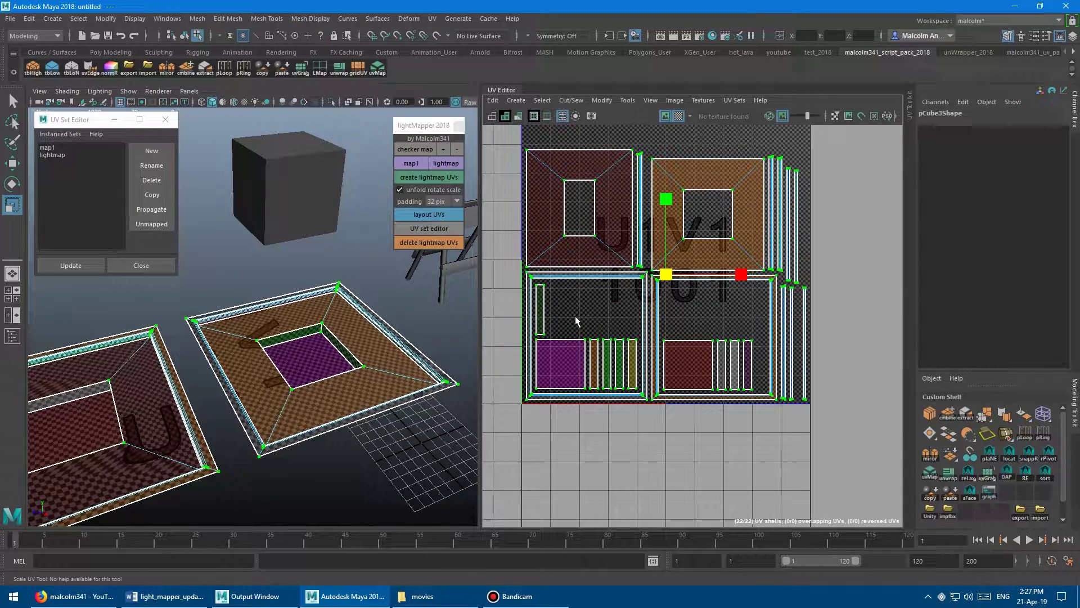
left_click_drag(535, 284, 644, 401)
left_click_drag(758, 322, 655, 401, "shift")
left_click_drag(650, 341, 676, 340)
left_click(409, 194)
left_click(408, 190)
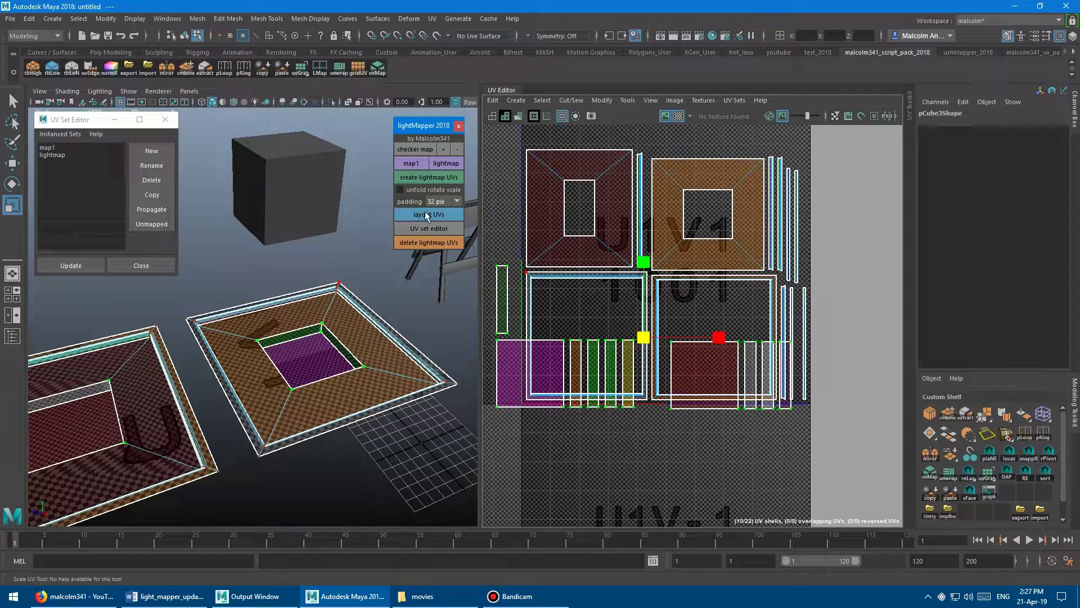
left_click(426, 214)
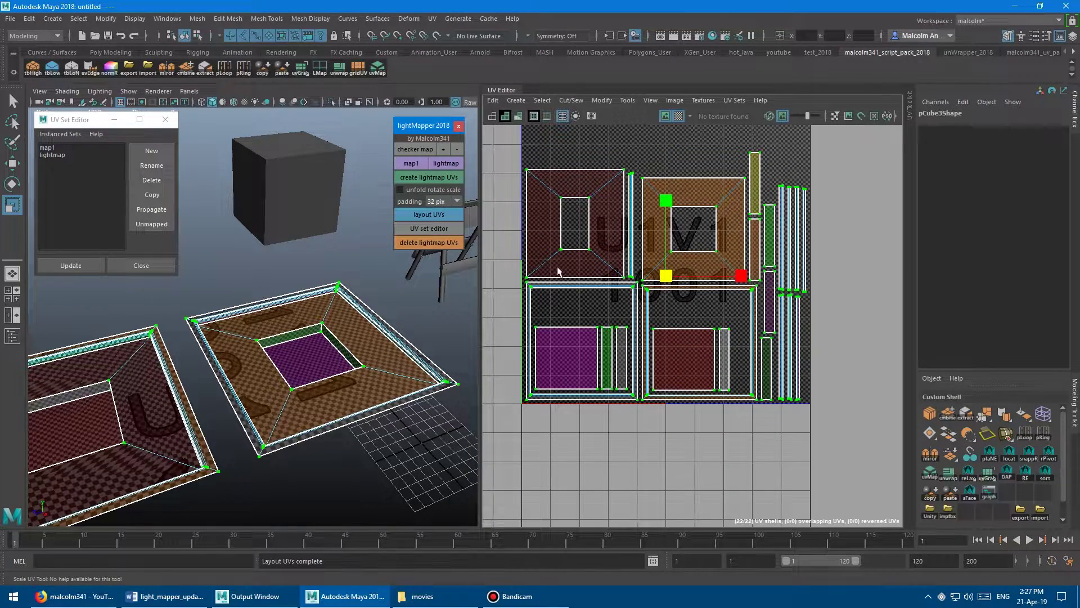
Scale up the square panel shells and short strips still nested inside the frame outlines, and repack the layout
middle_click_drag(598, 252, 614, 229, "alt")
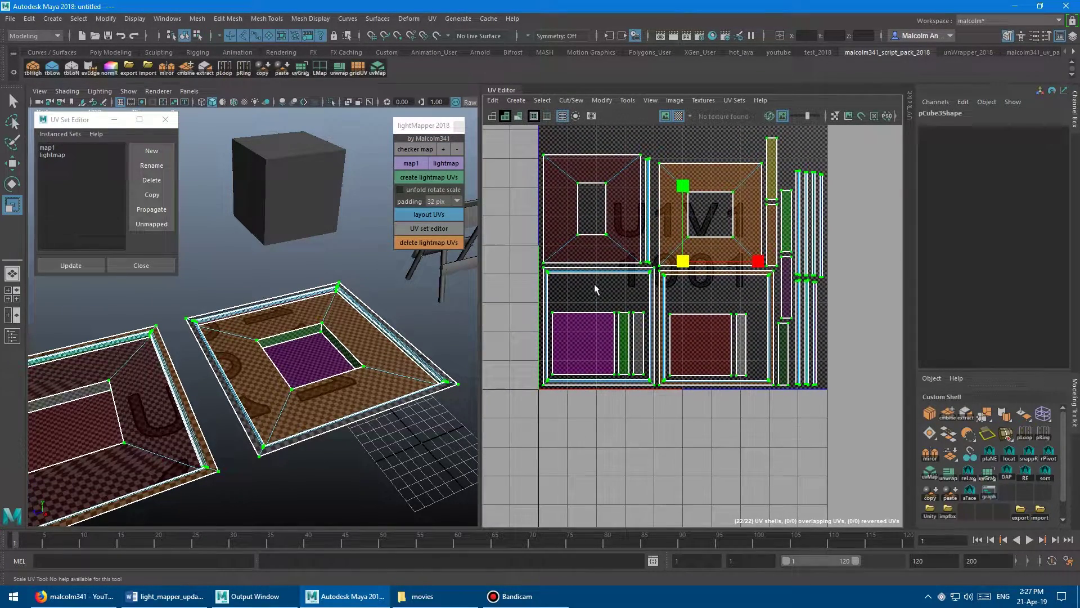
left_click_drag(552, 295, 644, 374)
left_click_drag(755, 299, 669, 380)
left_click_drag(648, 344, 661, 346)
left_click(416, 214)
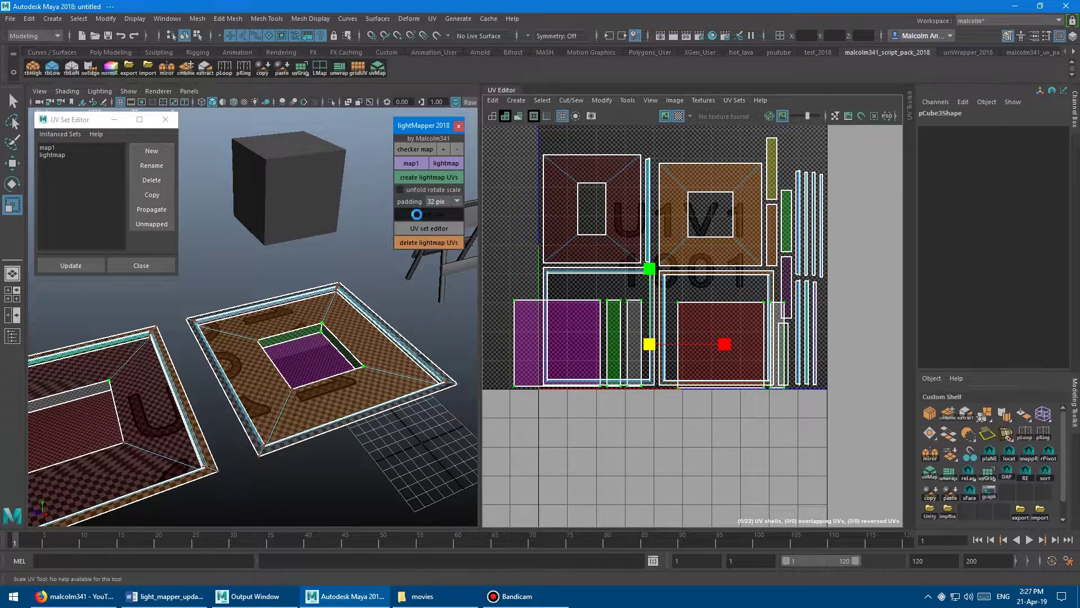
Rotate the eight long thin strip shells to horizontal and repack the frame mesh's lightmap layout
middle_click_drag(677, 285, 616, 315, "alt")
middle_click_drag(791, 297, 761, 288, "alt")
middle_click_drag(775, 188, 775, 202, "alt")
left_click_drag(769, 169, 703, 431)
right_click_drag(832, 170, 851, 181)
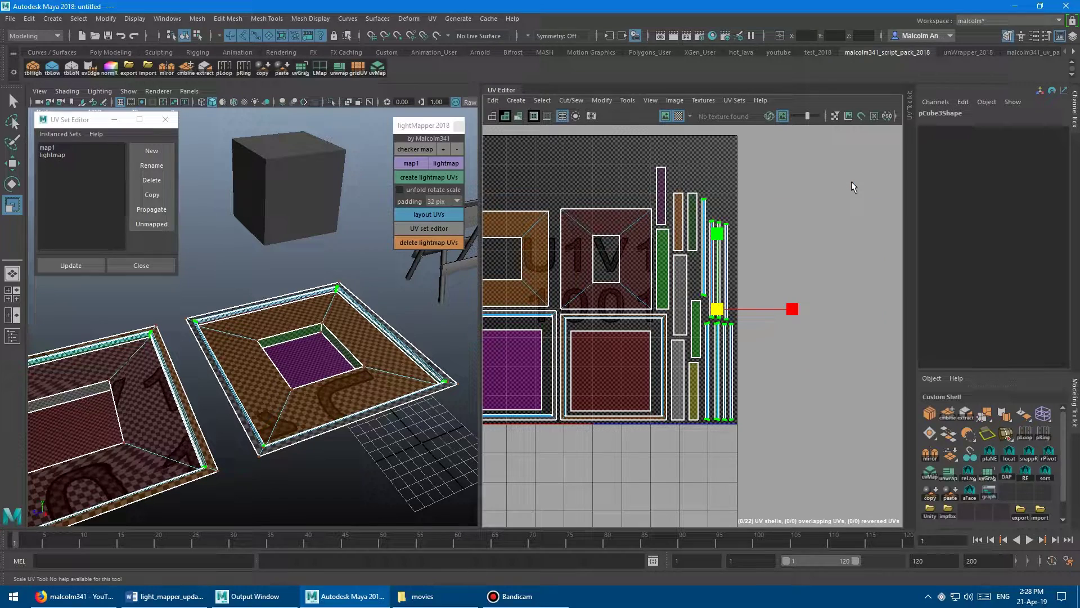
key("g")
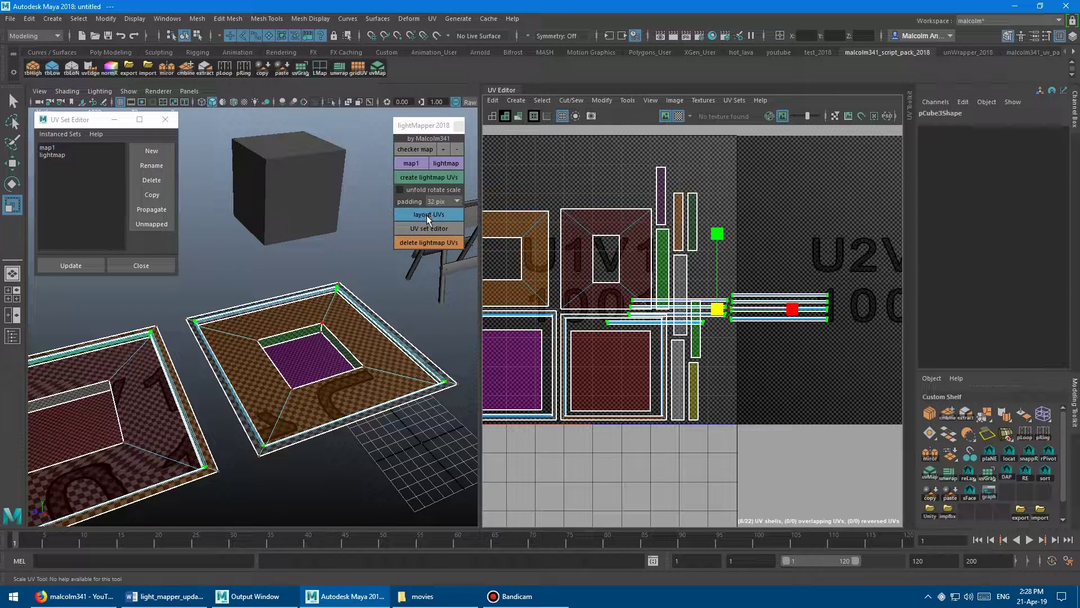
left_click(427, 214)
Enlarge the horizontal long strip shells and repack the frame mesh's lightmap layout
middle_click_drag(568, 187, 649, 232, "alt")
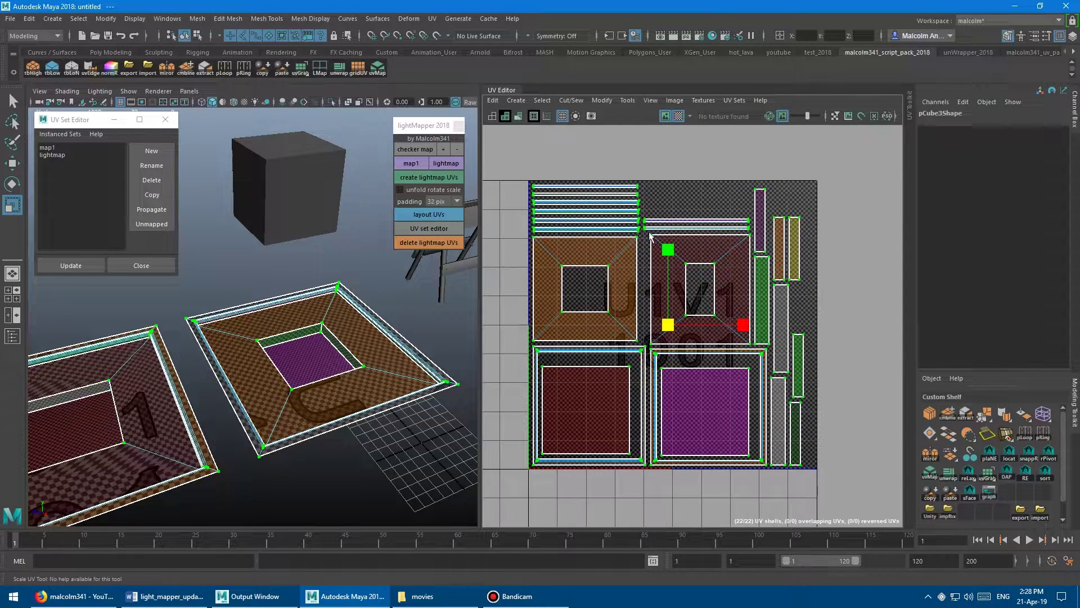
left_click_drag(517, 167, 754, 235)
left_click_drag(641, 208, 687, 216)
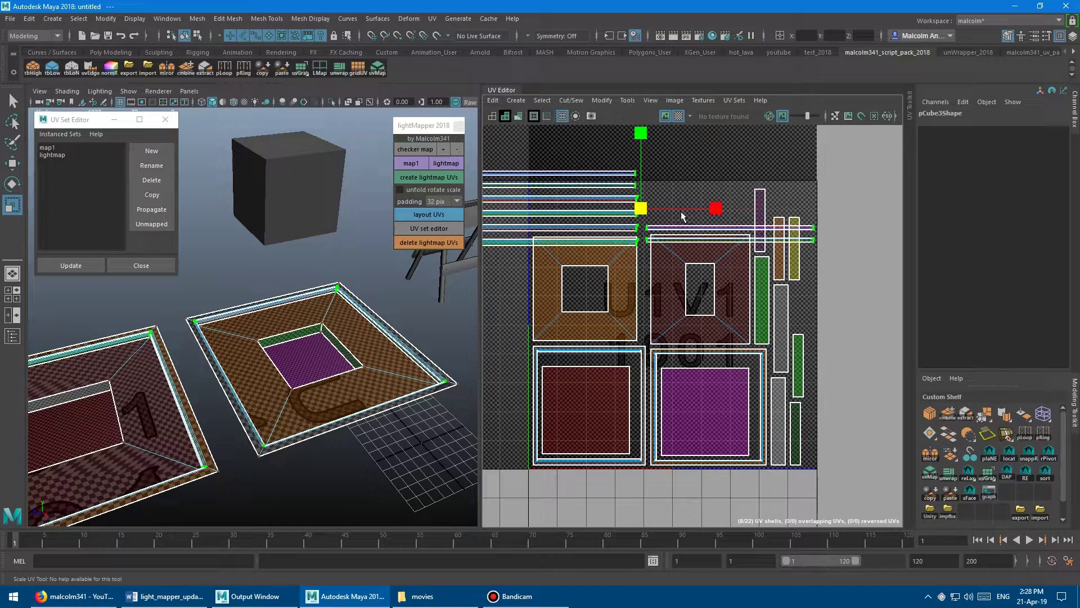
left_click(419, 216)
Scale up the five smallest vertical strip shells and repack the frame mesh's lightmap layout
middle_click_drag(619, 290, 629, 256, "alt")
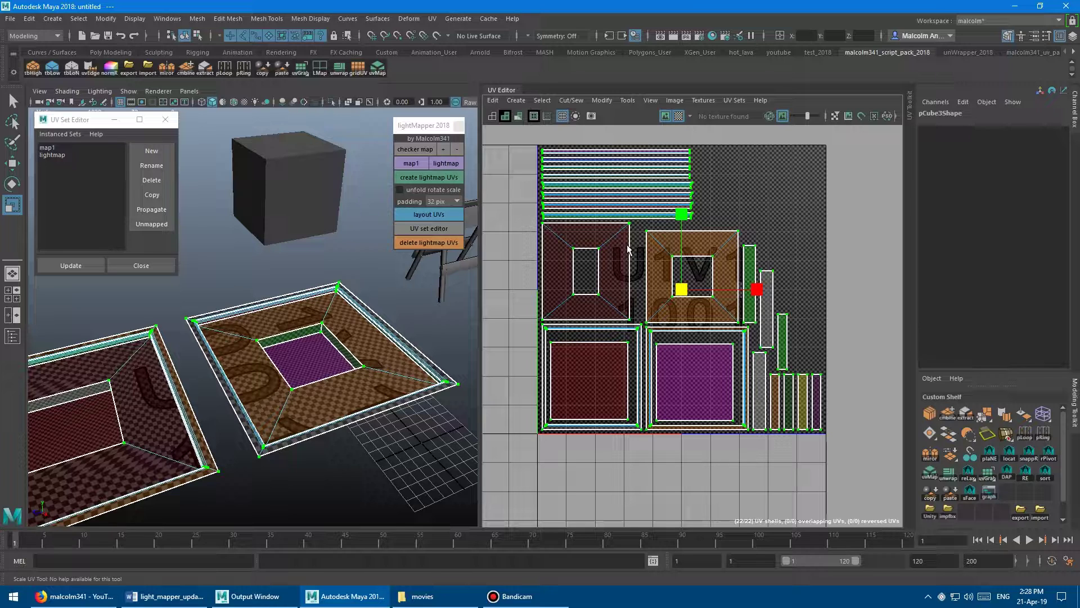
left_click_drag(827, 276, 776, 450)
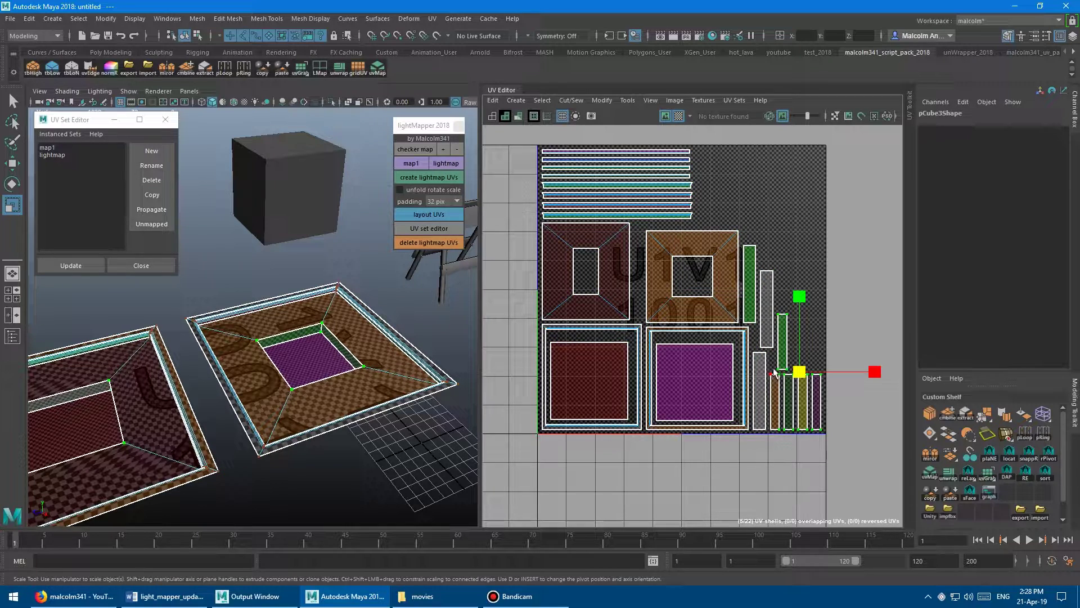
left_click_drag(774, 368, 768, 433, "shift")
left_click_drag(797, 373, 842, 376)
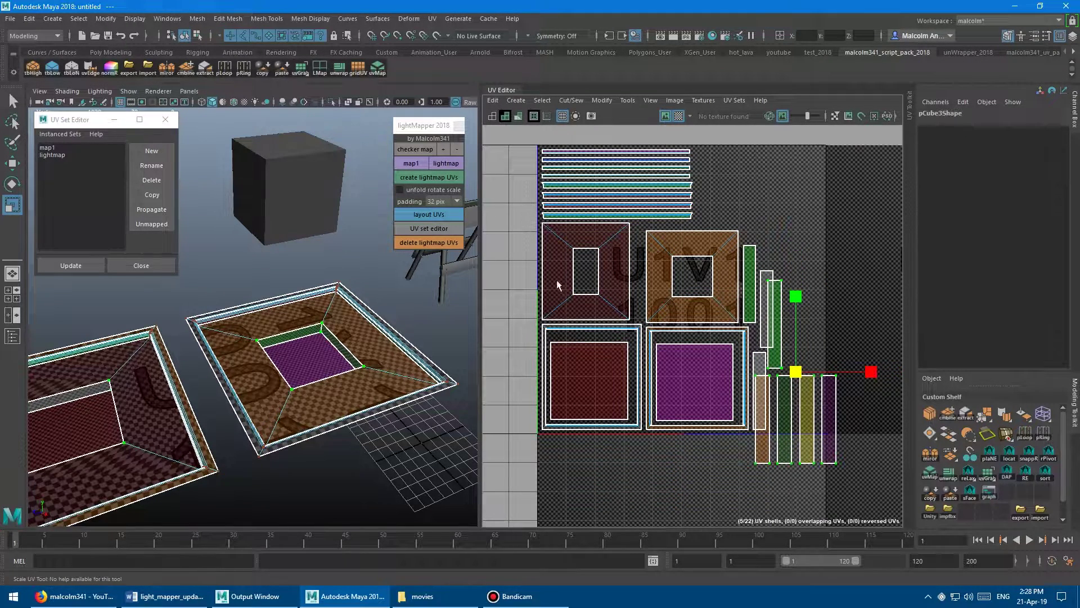
left_click(427, 214)
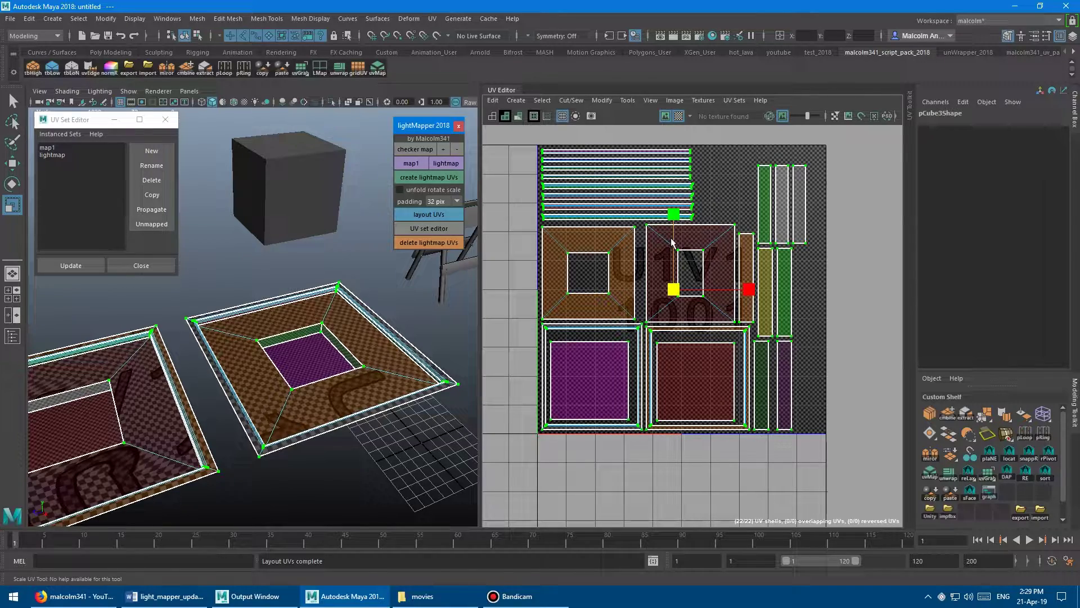
Switch all meshes to map1 and back to lightmap to compare the frame mesh's UV sets
left_click(411, 163)
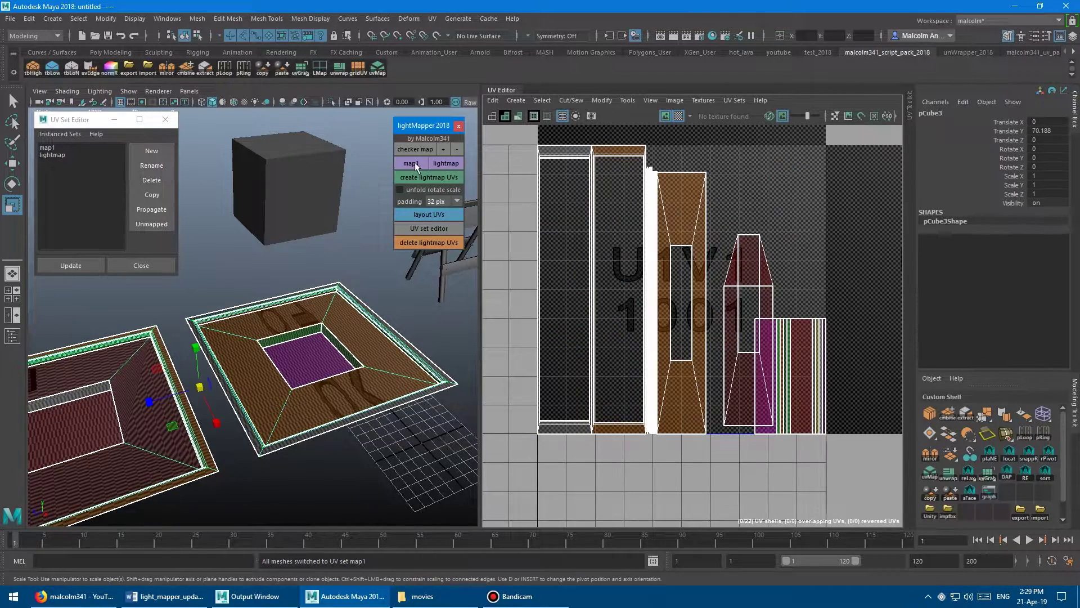
left_click(451, 162)
Create lightmap UVs for the road barricade mesh with unfold rotate scale enabled and 32 pix padding
middle_click_drag(330, 181, 288, 216, "alt")
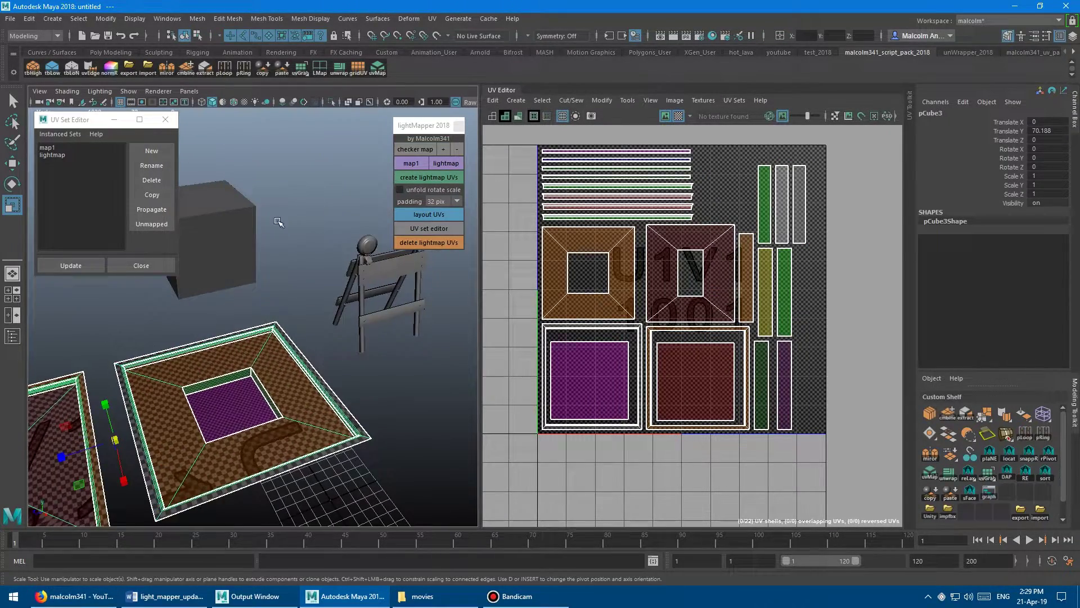
left_click_drag(288, 217, 266, 223, "alt")
left_click(319, 287)
key("f")
middle_click_drag(283, 204, 301, 217, "alt")
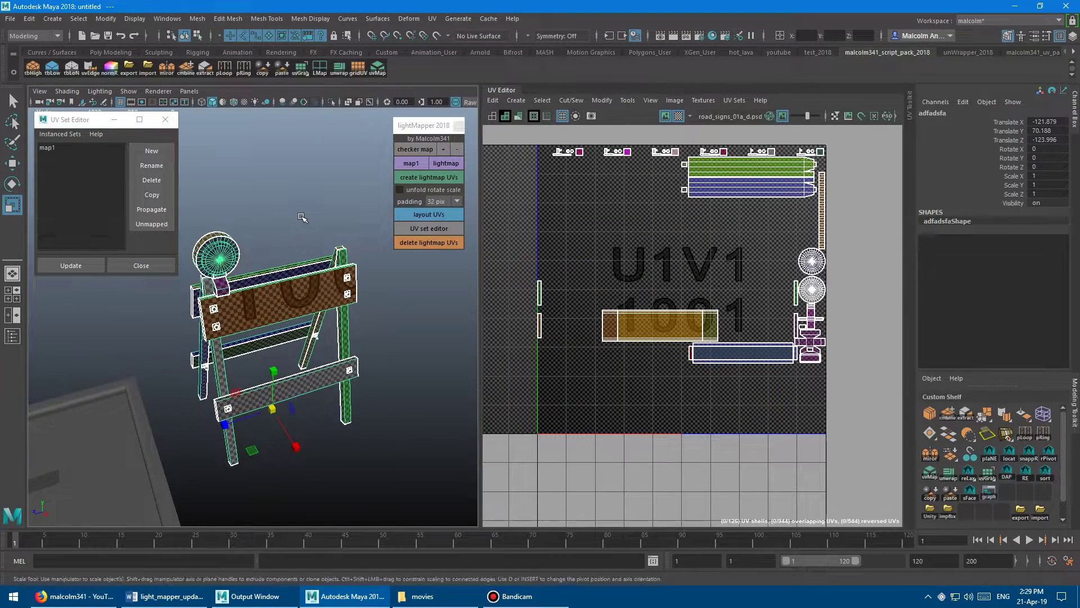
left_click_drag(301, 218, 297, 208, "alt")
right_click_drag(297, 208, 309, 220, "alt")
middle_click_drag(309, 220, 349, 207, "alt")
right_click_drag(350, 208, 321, 204, "alt")
left_click_drag(321, 205, 328, 205, "alt")
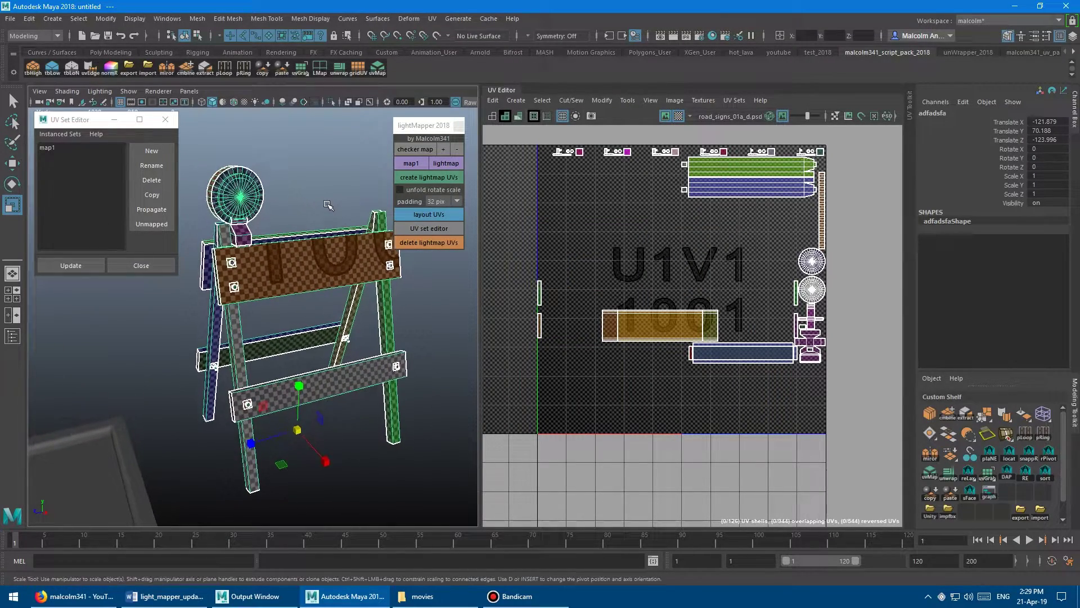
left_click(405, 189)
left_click(422, 176)
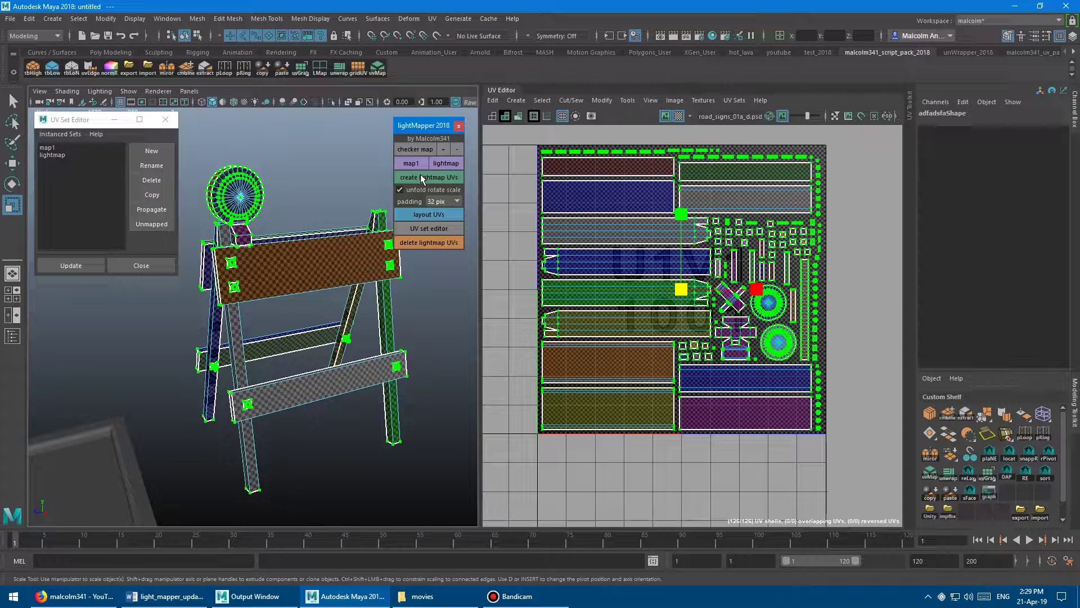
middle_click_drag(613, 248, 595, 199, "alt")
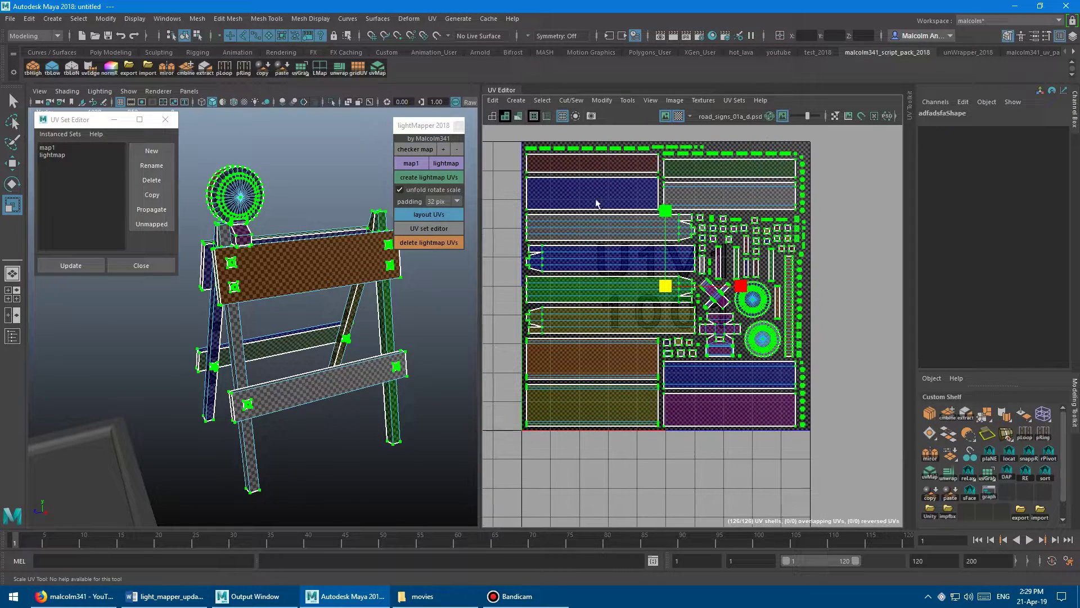
Rotate the barricade's diagonal cross-shaped UV shell upright and repack the layout with unfold rotate scale disabled
right_click_drag(633, 301, 679, 305, "alt")
right_click(679, 309)
left_click(689, 309)
key("e")
left_click_drag(626, 336, 622, 285)
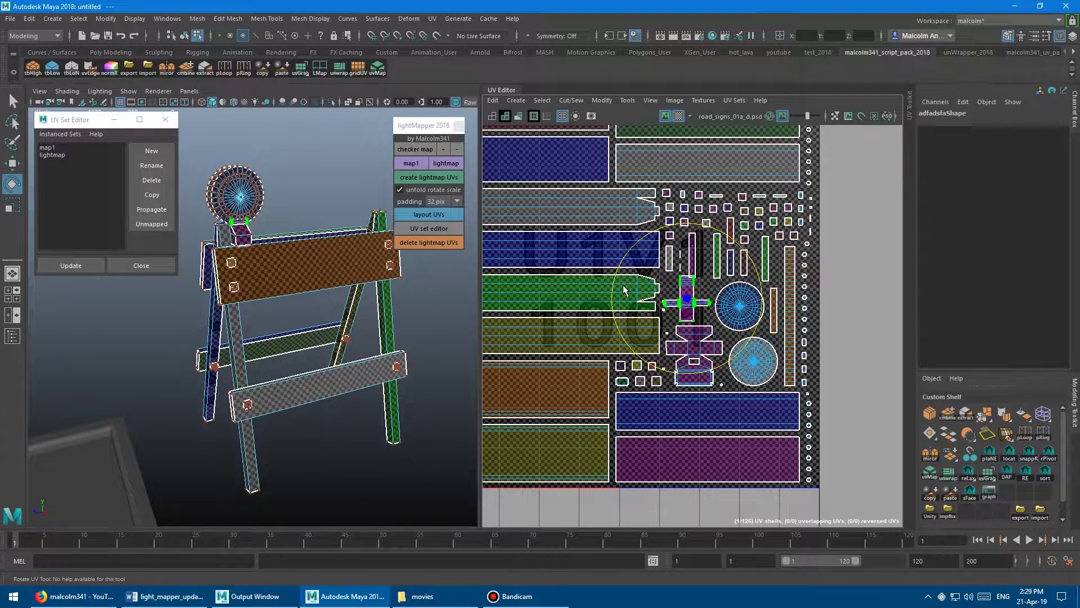
left_click(404, 190)
left_click(428, 214)
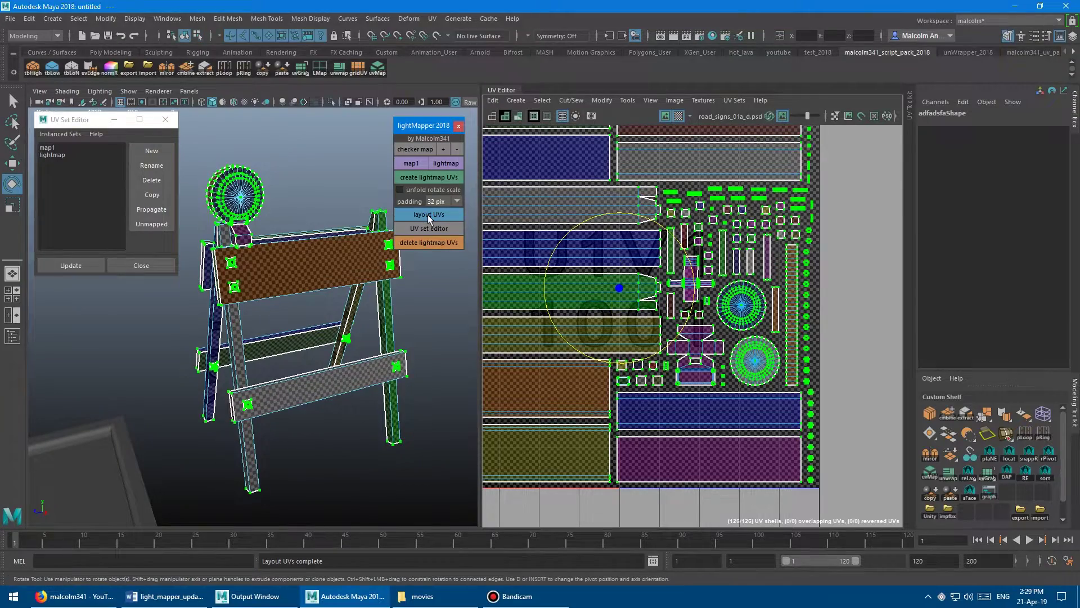
middle_click_drag(726, 415, 747, 421, "alt")
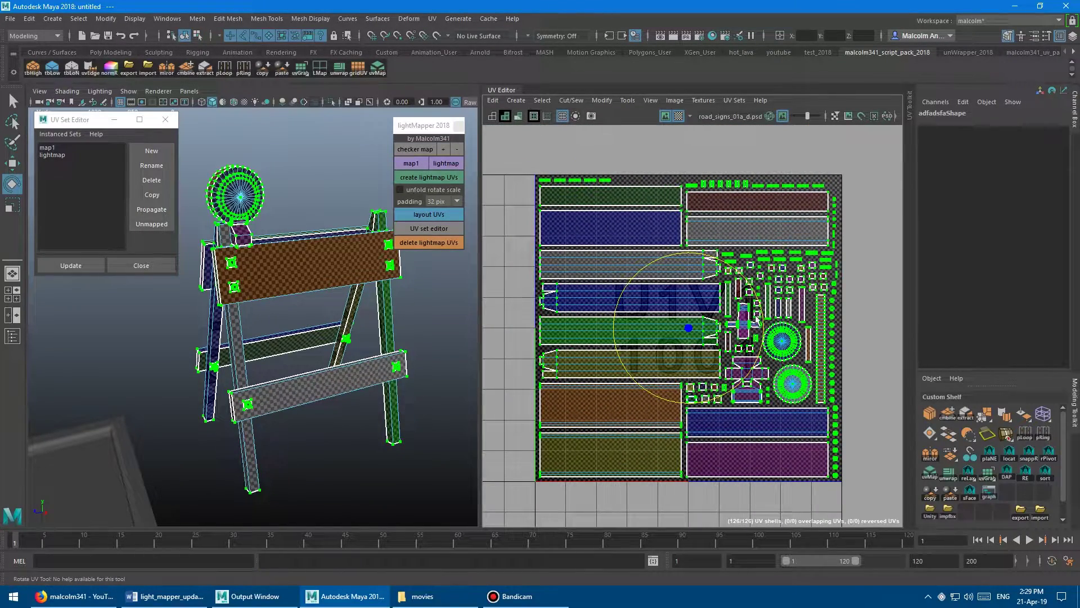
Scale down the barricade's four rectangular board-face UV shells and repack the lightmap layout with unfold rotate scale disabled
left_click_drag(282, 208, 310, 158, "alt")
right_click_drag(310, 159, 281, 208, "alt")
left_click(281, 208)
left_click(304, 372, "shift")
left_click_drag(222, 302, 311, 288, "alt")
left_click(306, 285, "shift")
left_click(320, 401, "shift")
left_click_drag(343, 227, 317, 194, "alt")
scroll(318, 194, "down", 2)
scroll(633, 224, "down", 1)
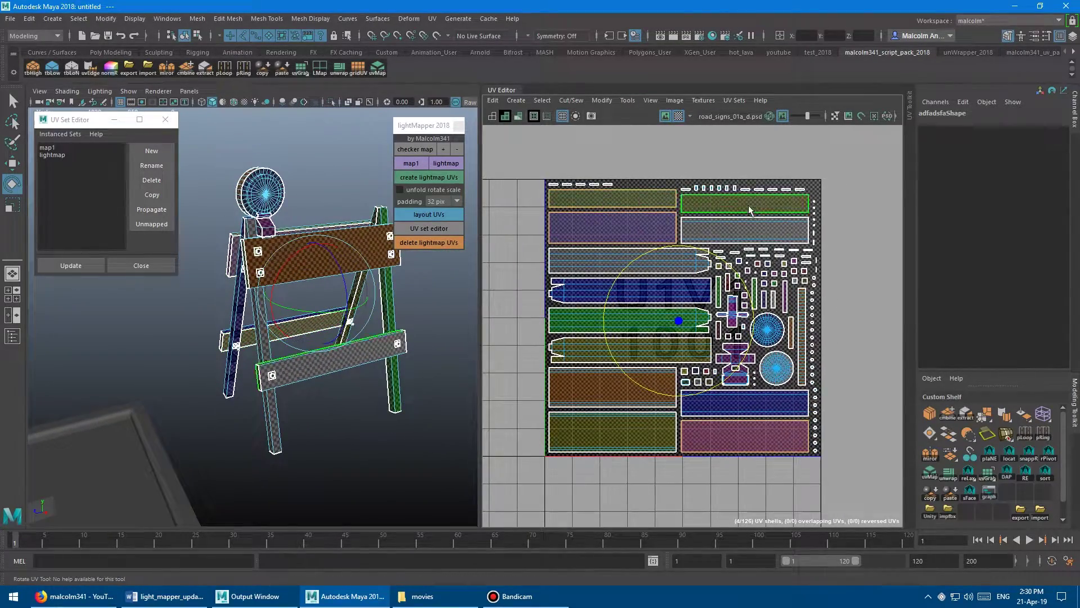
key("r")
left_click_drag(679, 321, 652, 328)
left_click(425, 215)
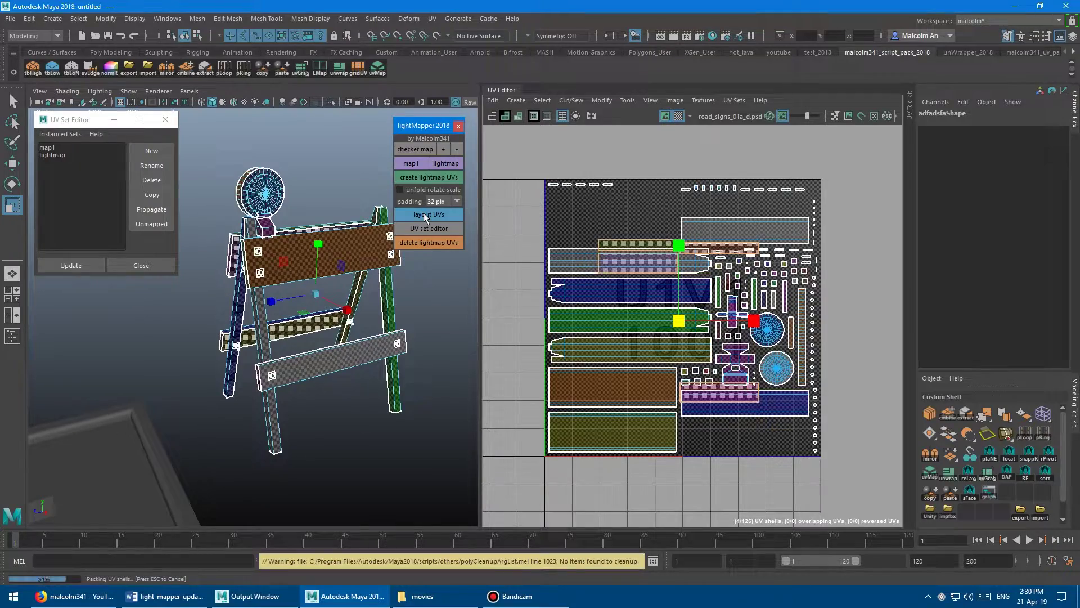
Scale up the many tiny bolt and edge UV shells of the barricade, including the column of small shells, and repack the layout
middle_click_drag(712, 206, 651, 237, "alt")
right_click_drag(650, 237, 780, 212, "alt")
middle_click_drag(722, 256, 757, 211, "alt")
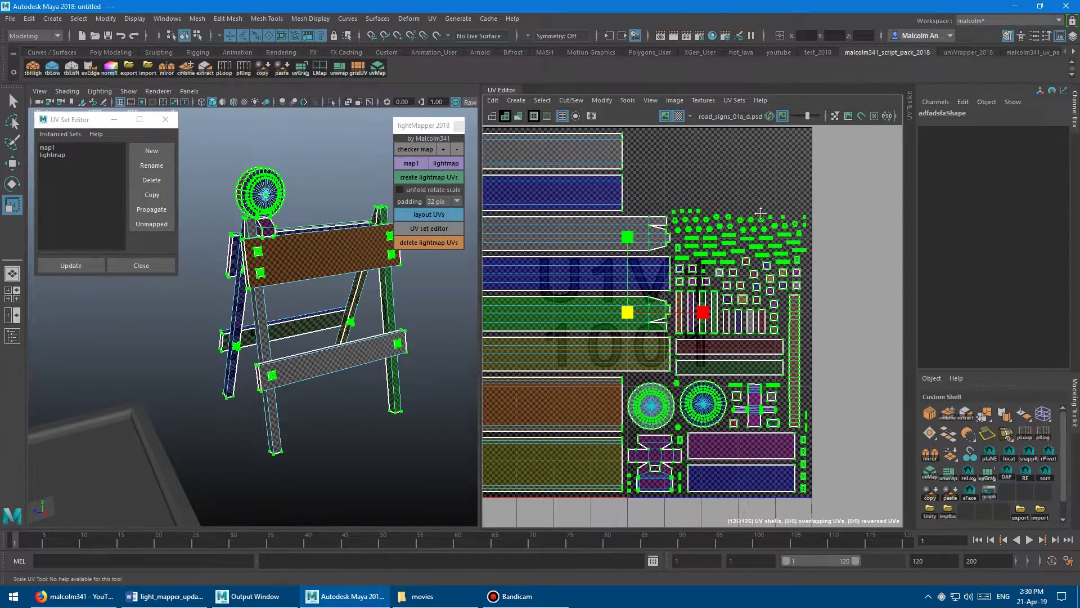
right_click_drag(757, 210, 597, 280, "alt")
middle_click_drag(597, 280, 614, 243, "alt")
right_click_drag(613, 243, 641, 258, "alt")
middle_click_drag(641, 257, 634, 241, "alt")
right_click_drag(634, 241, 662, 240, "alt")
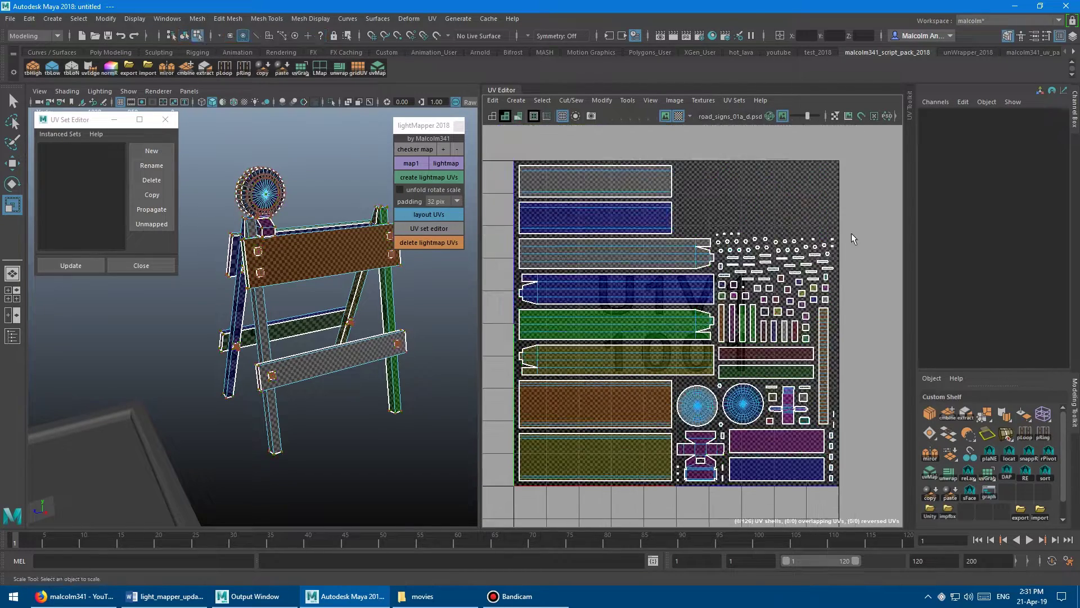
left_click_drag(857, 199, 715, 284)
middle_click_drag(759, 292, 739, 259, "alt")
left_click_drag(699, 258, 797, 312)
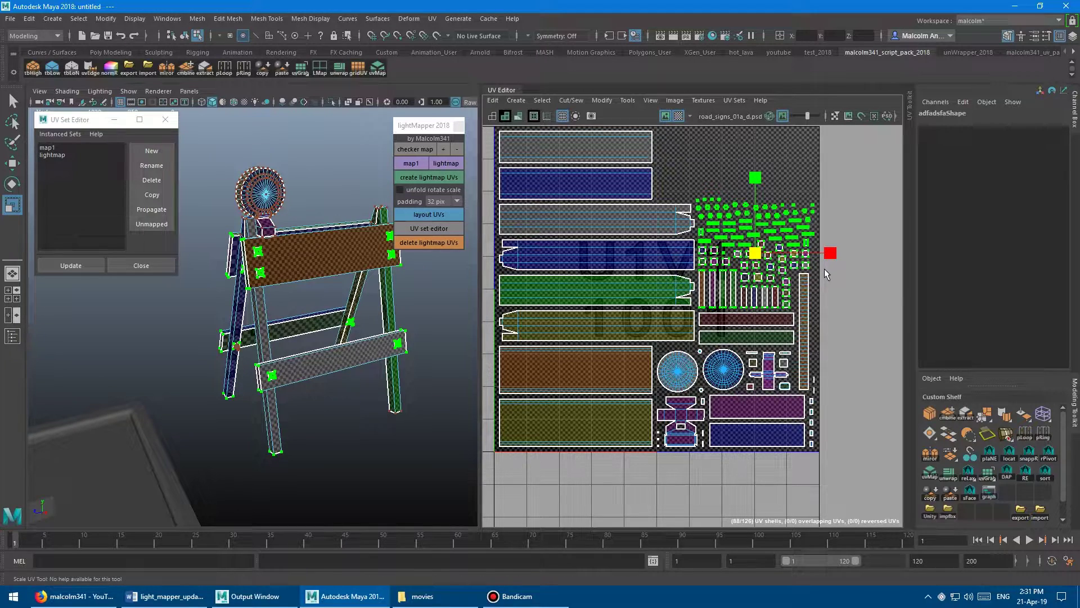
left_click_drag(825, 457, 811, 390, "shift")
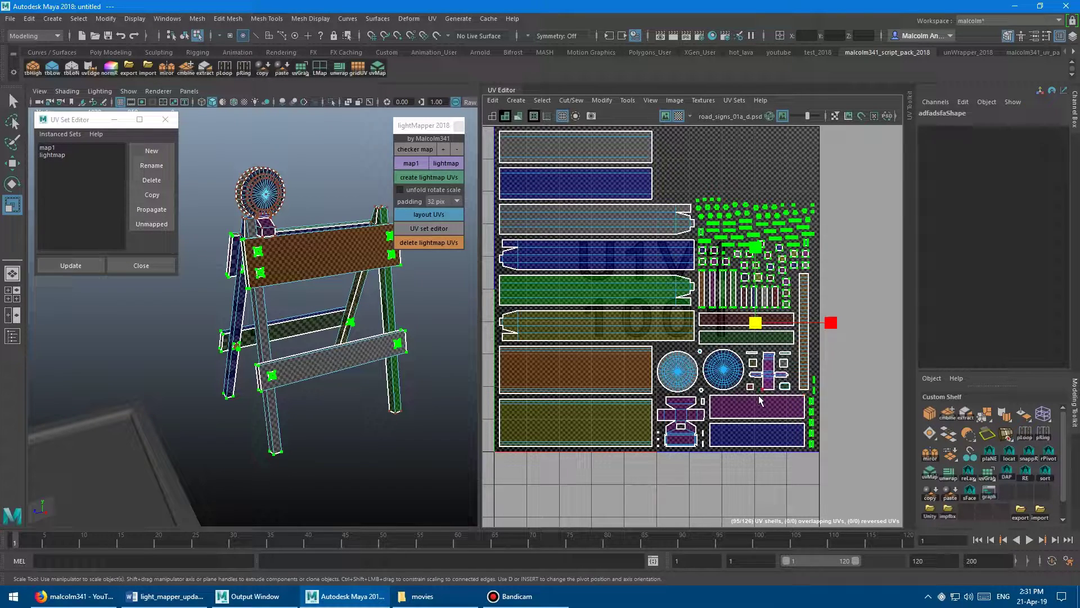
middle_click_drag(666, 301, 718, 315, "alt")
right_click_drag(719, 316, 700, 323, "alt")
left_click_drag(793, 337, 809, 338)
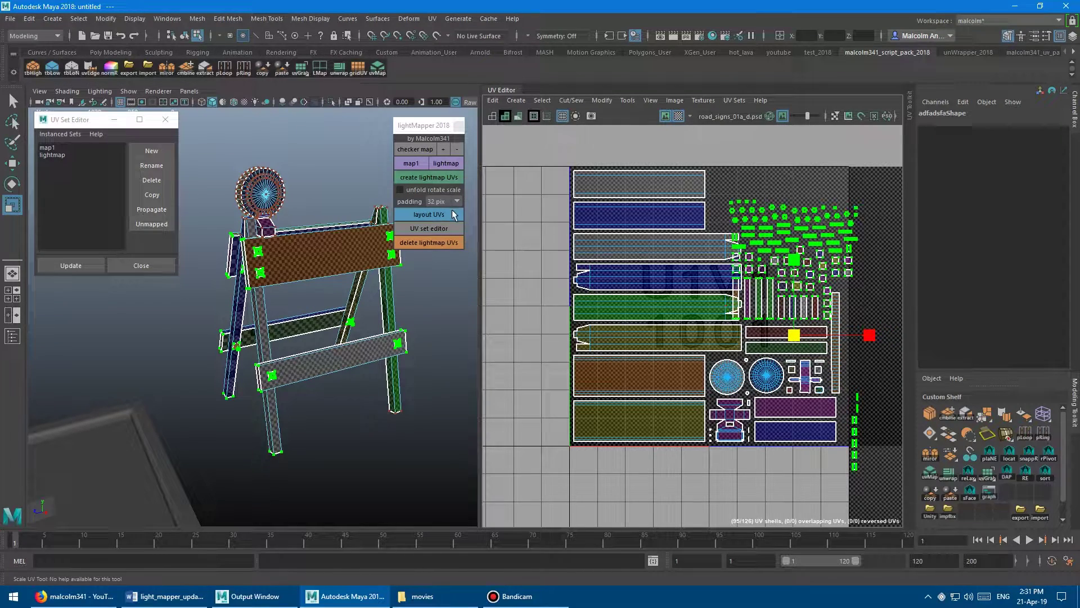
left_click(424, 215)
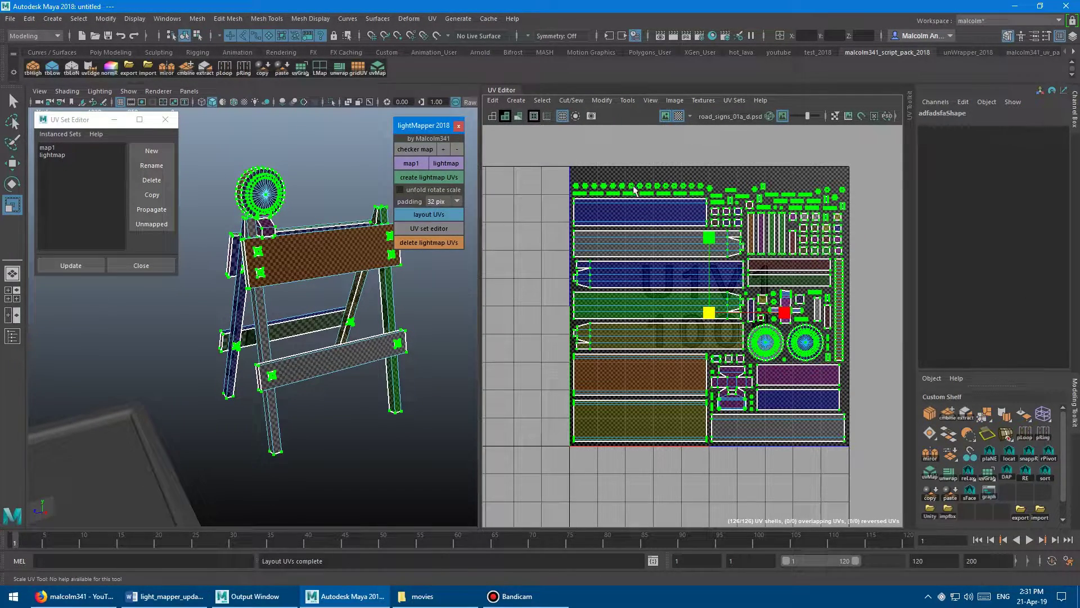
Enlarge one of the barricade lamp's two round UV shells to about twice its size, repack the layout and return to object selection
middle_click_drag(657, 214, 641, 216, "alt")
right_click_drag(641, 216, 621, 215, "alt")
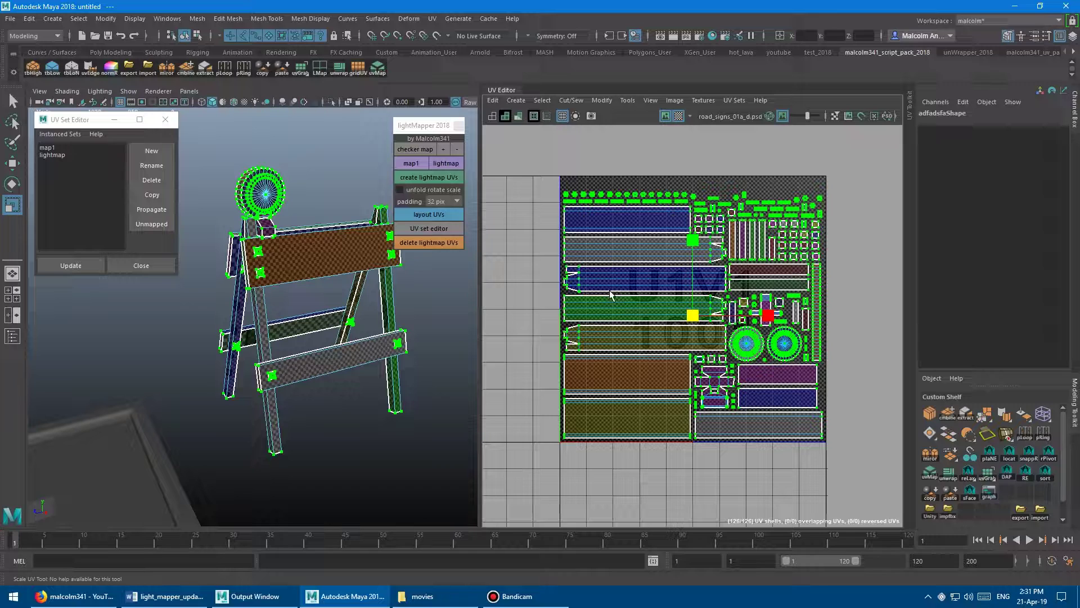
scroll(645, 276, "up", 1)
scroll(645, 276, "up", 2)
right_click(751, 350)
right_click_drag(750, 346, 752, 346)
left_click(747, 349)
right_click_drag(260, 183, 261, 210)
left_click(259, 189)
right_click_drag(775, 355, 801, 358)
left_click(789, 359)
right_click_drag(753, 330, 769, 341, "ctrl")
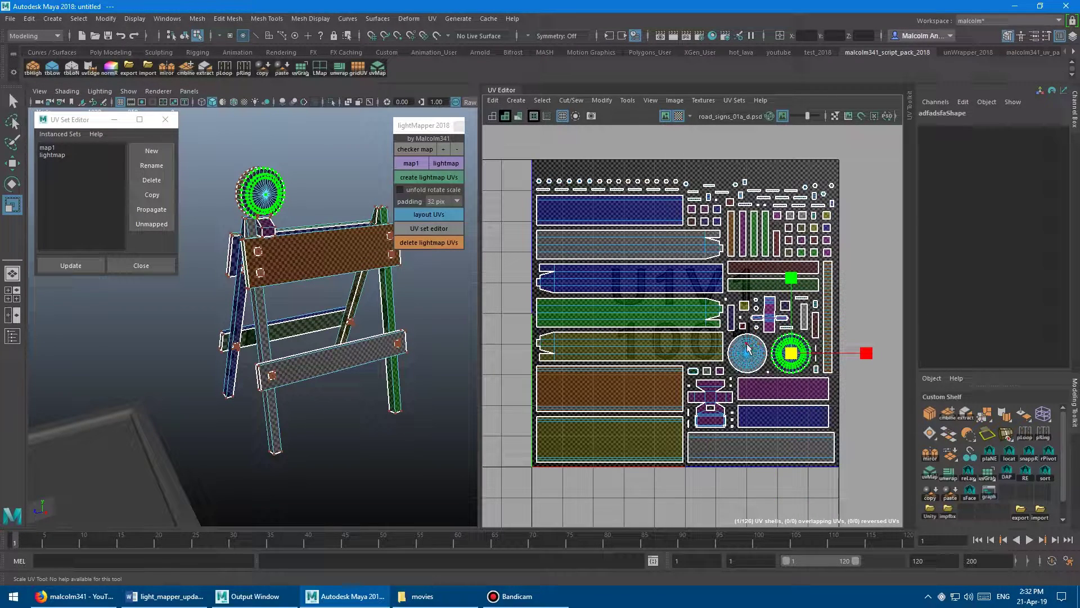
middle_click_drag(746, 360, 906, 363)
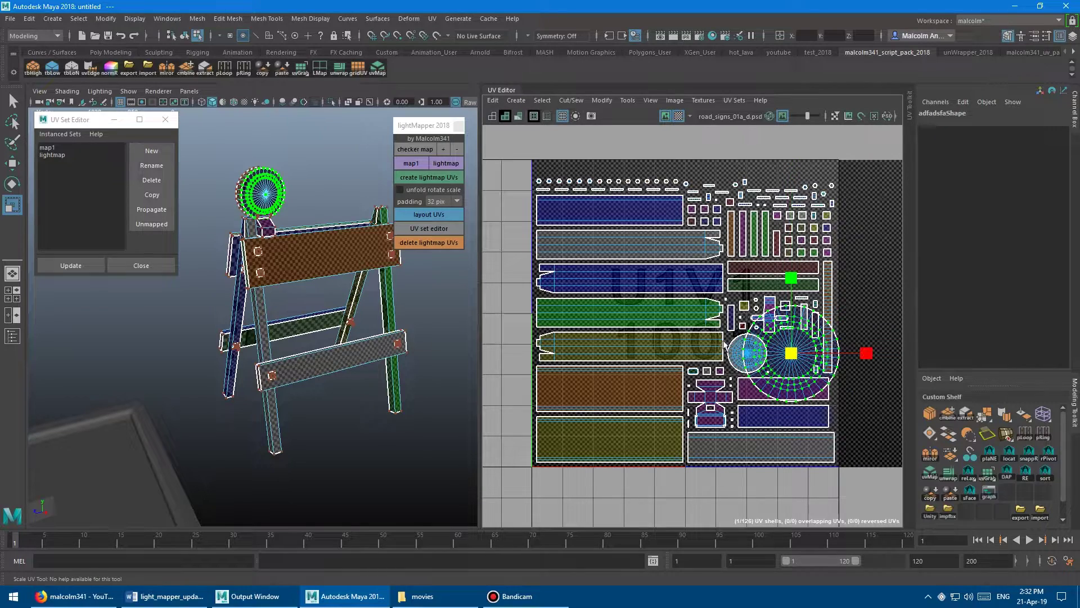
left_click(424, 216)
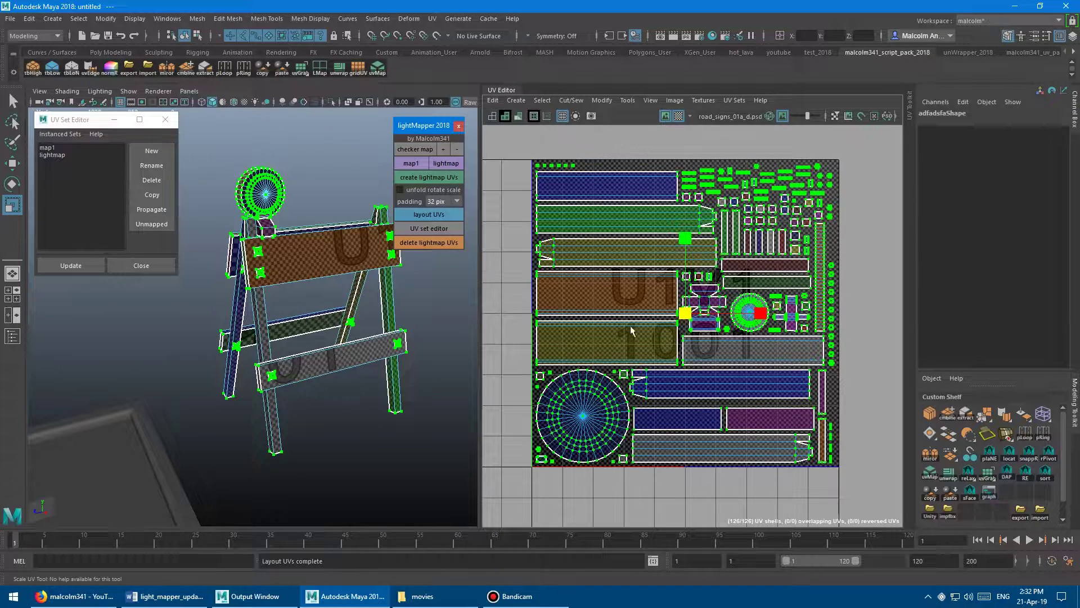
key("F8")
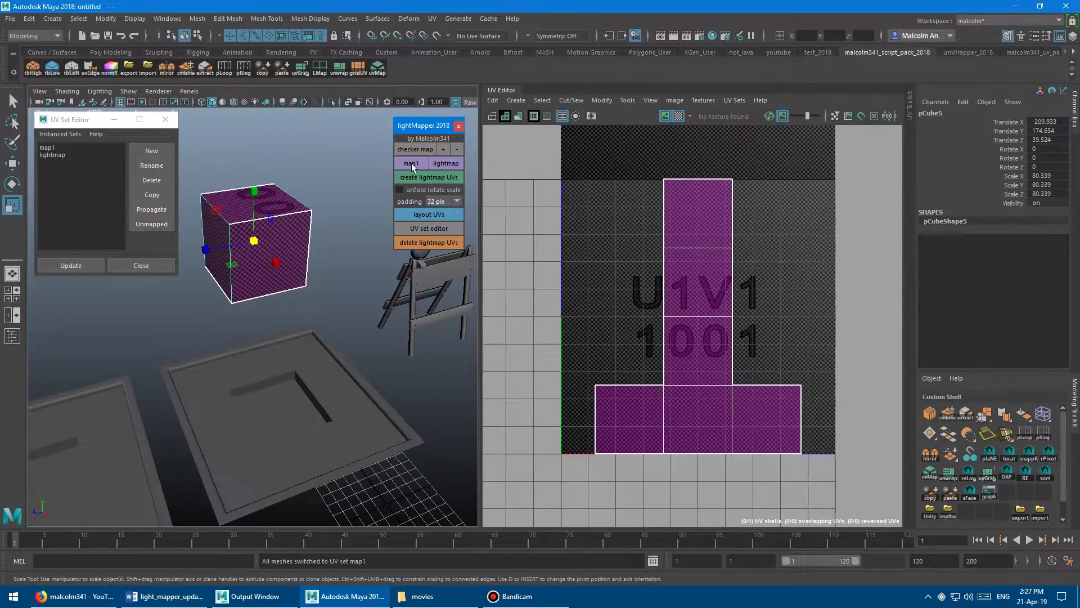
Switch all meshes to the lightmap UV set, and create lightmap UVs for the frame mesh with unfold rotate scale enabled and 32 pix padding
left_click(438, 163)
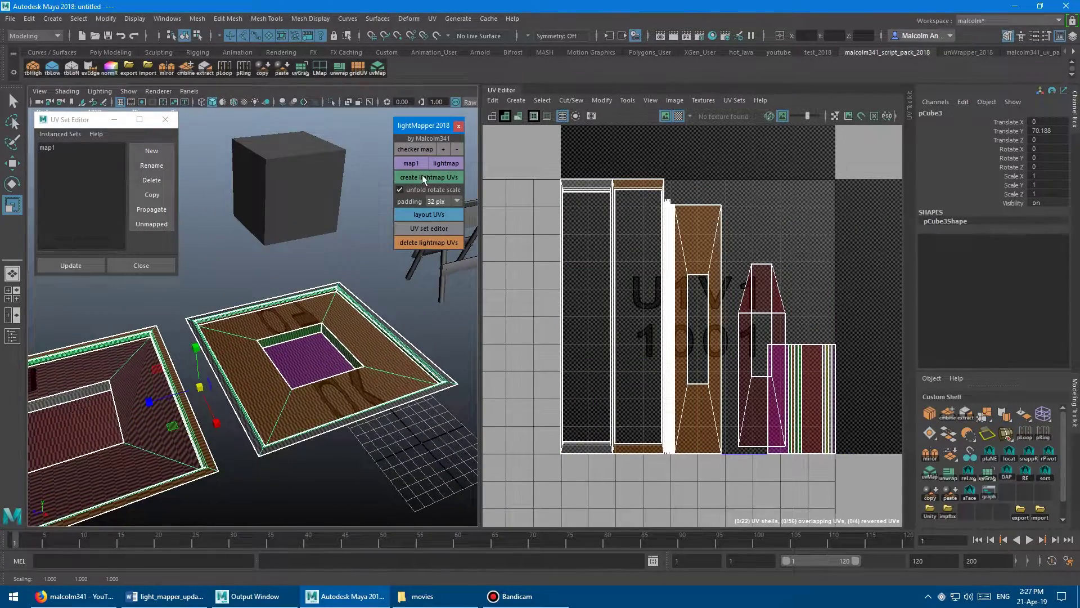
left_click(423, 177)
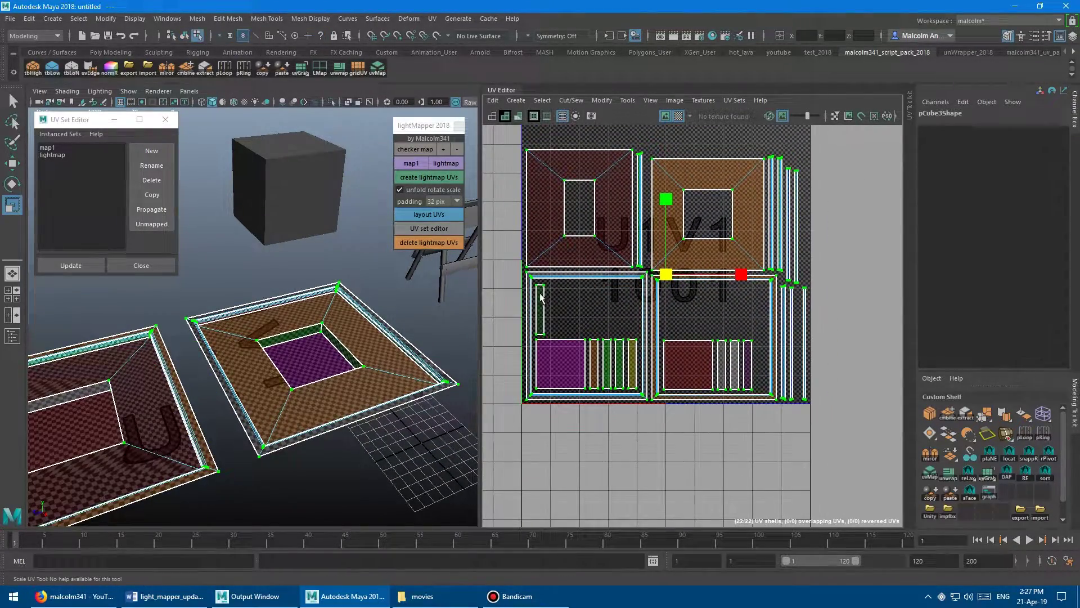
Repack the frame mesh's enlarged inner panel shells with unfold rotate scale disabled, and reselect the inner panel shells
left_click(400, 190)
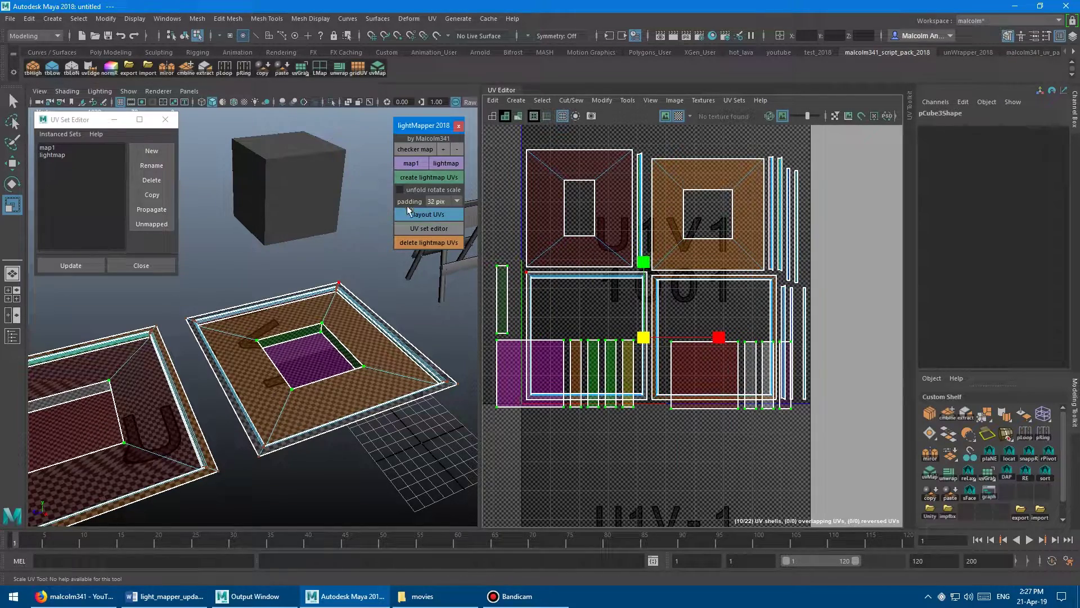
left_click(429, 214)
left_click_drag(552, 295, 612, 326)
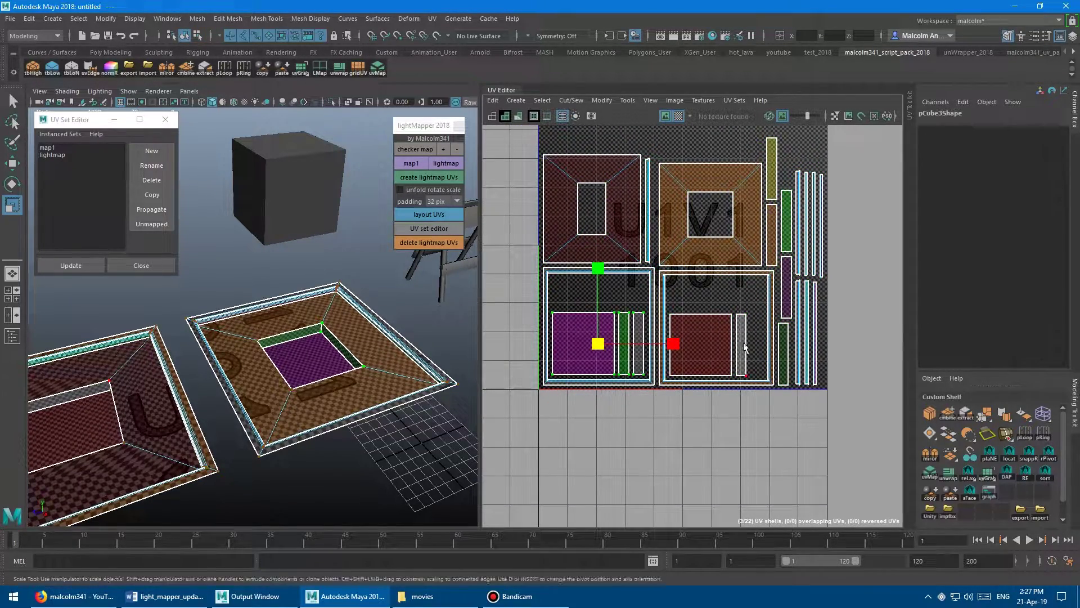
Lay the frame mesh's eight long thin strip shells horizontally, scale them up and repack the lightmap layout
left_click_drag(869, 232, 805, 261, "alt")
middle_click_drag(869, 232, 778, 267, "alt")
left_click_drag(768, 168, 704, 434)
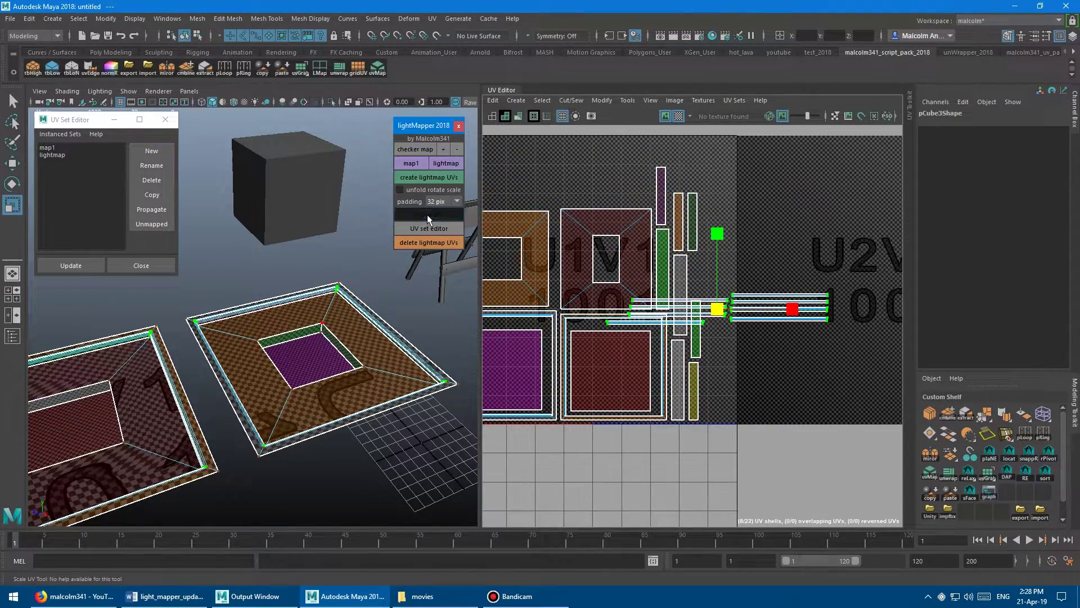
left_click_drag(515, 165, 753, 232)
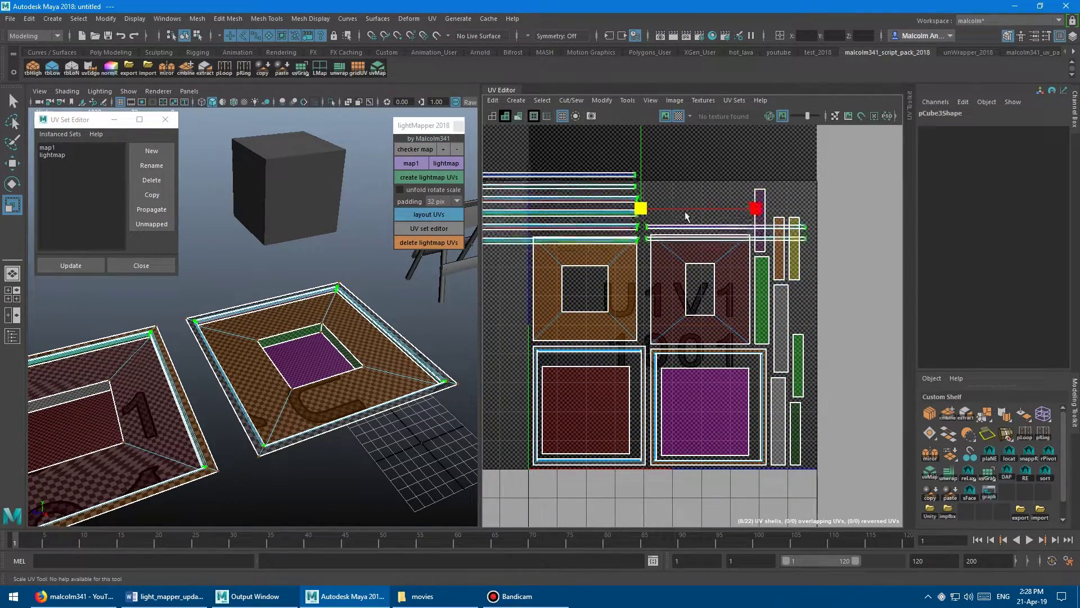
left_click(431, 218)
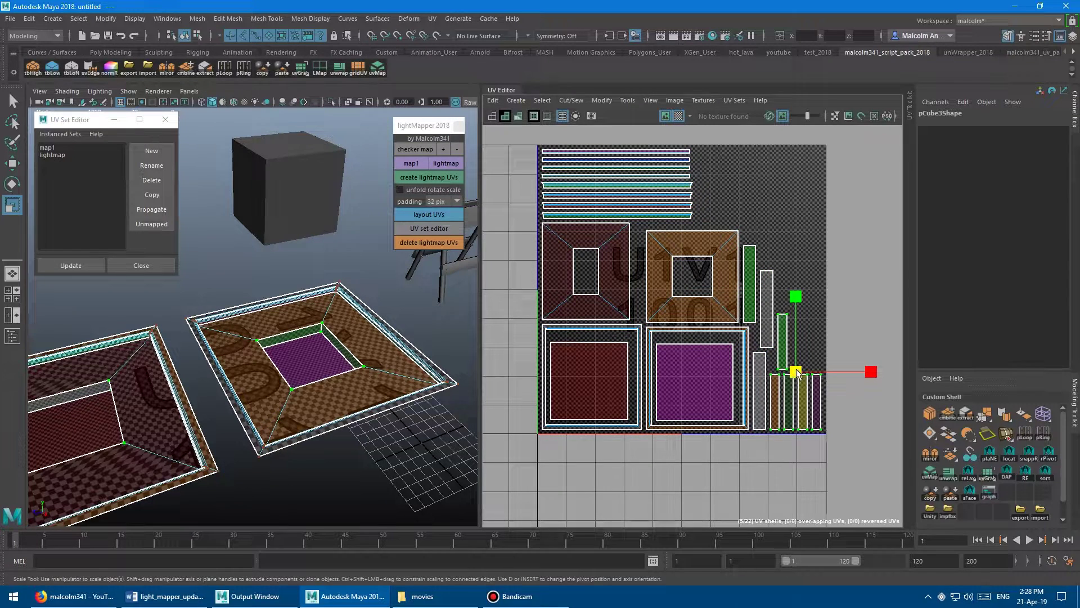